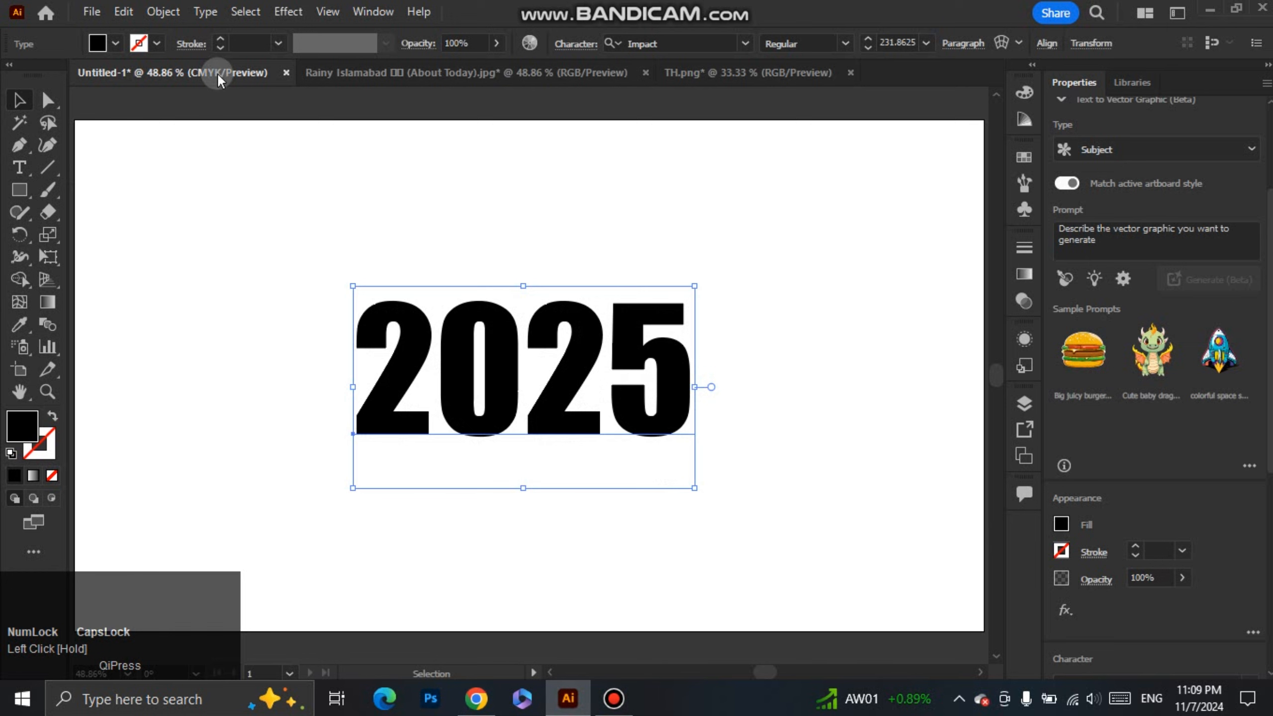
Expand the 2025 text into outlines and enlarge it about its centre to about 629 by 256 px
left_click(165, 11)
left_click(264, 257)
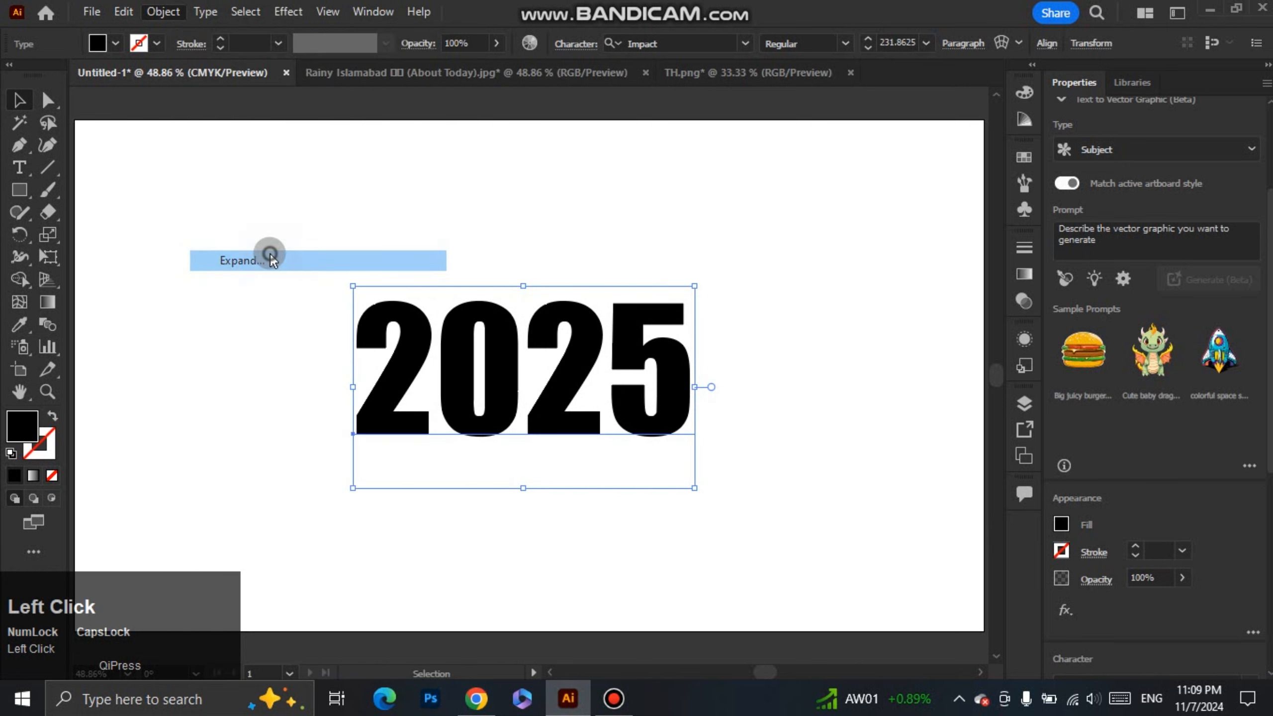
left_click(621, 443)
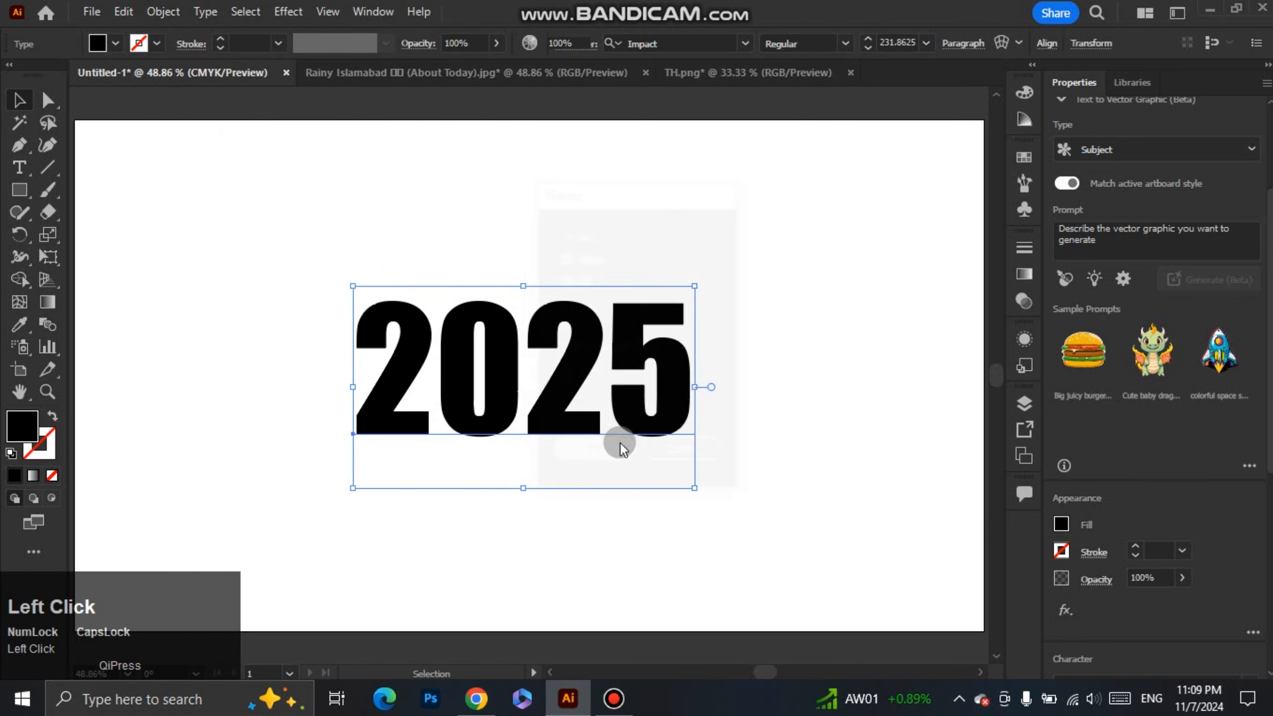
left_click_drag(690, 434, 748, 477)
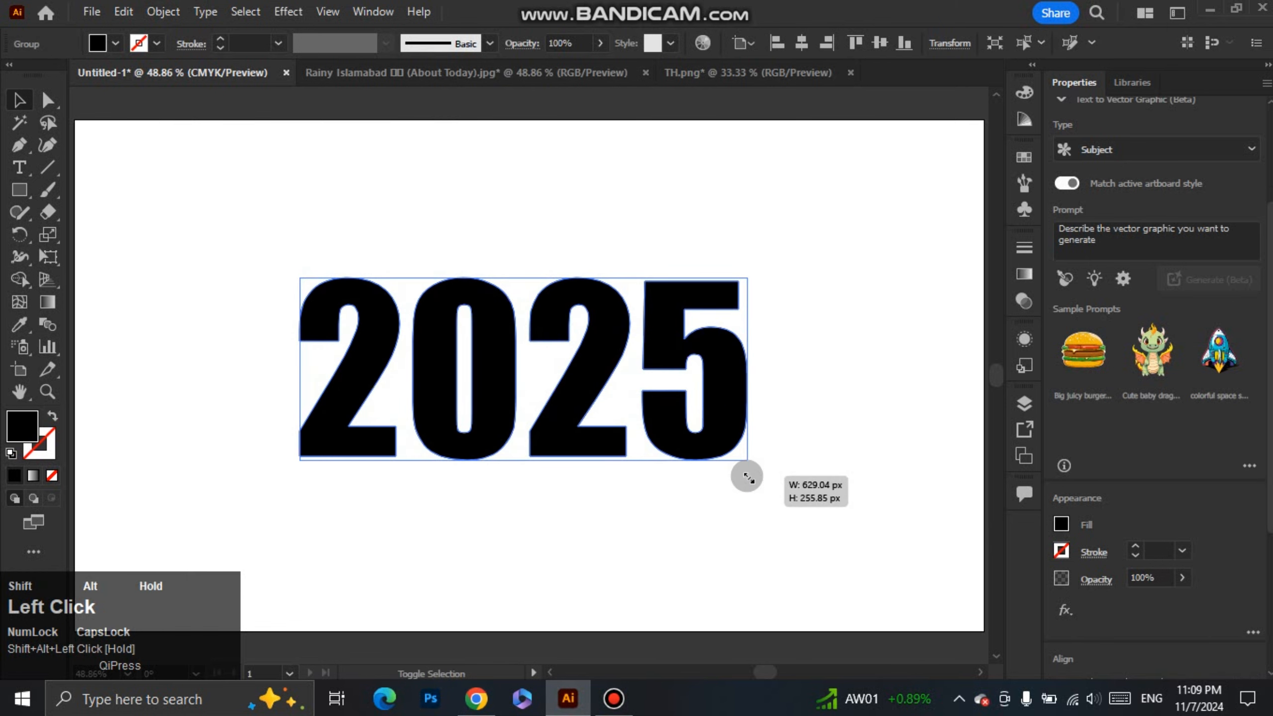
left_click(766, 481)
Bring the four photos from the Rainy Islamabad document into the Untitled-1 document
left_click(530, 72)
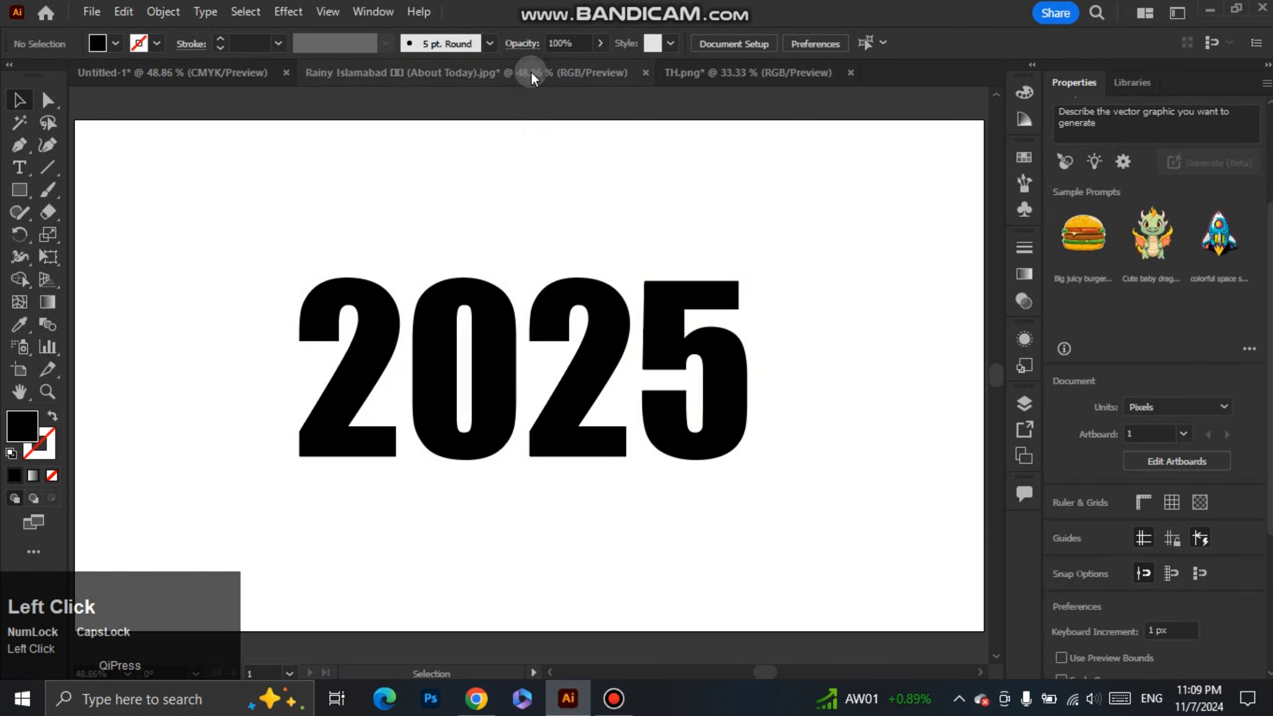
left_click_drag(827, 419, 836, 421)
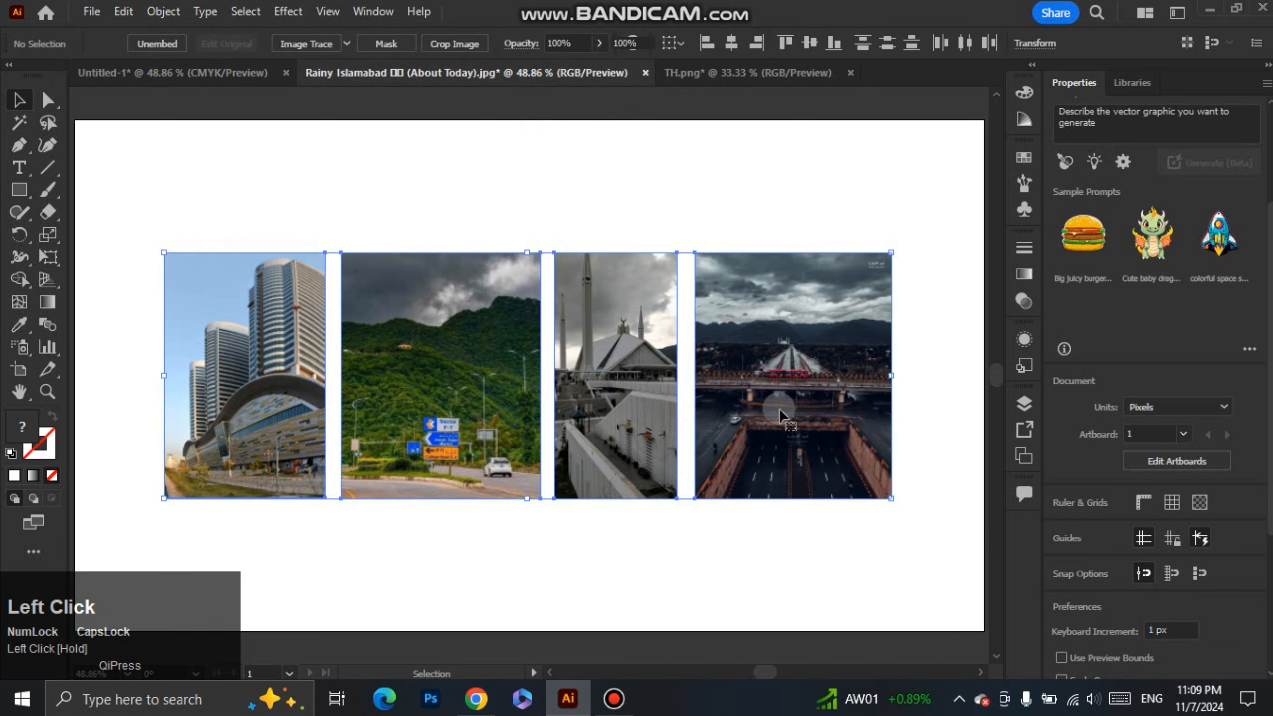
left_click_drag(643, 359, 574, 366)
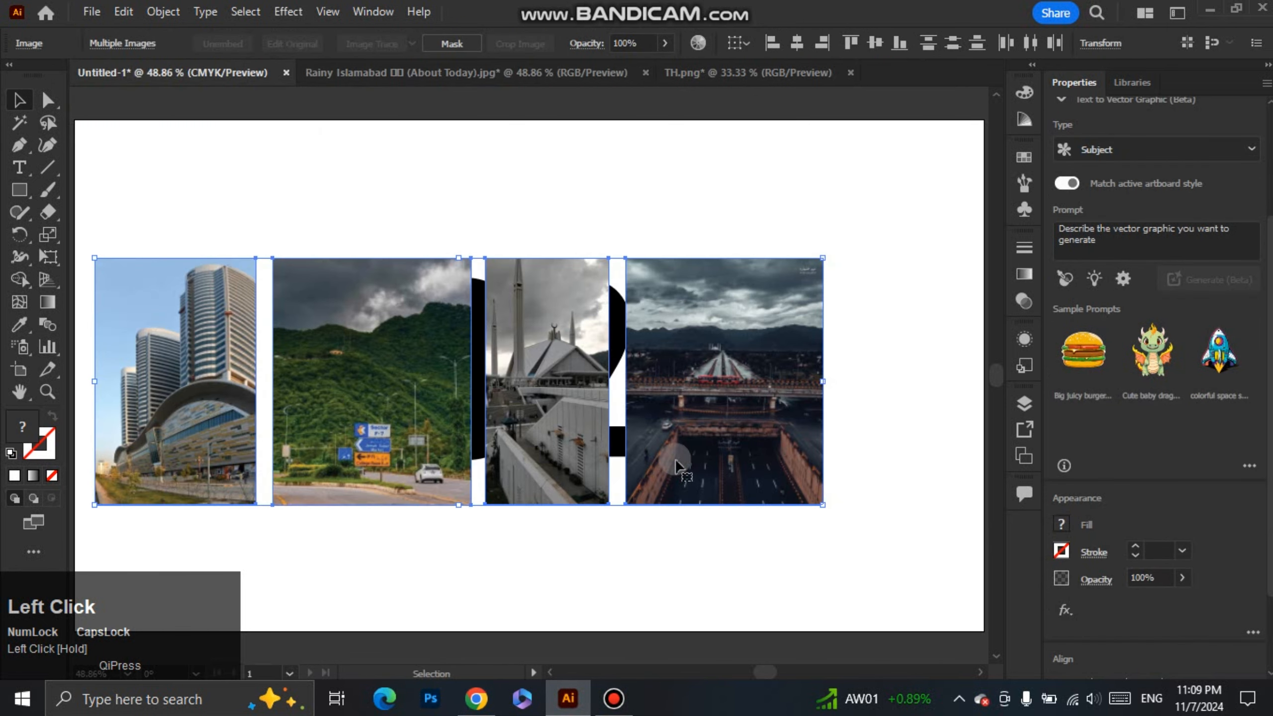
Scale the four photos down proportionally and place them in a row above the 2025 digits
left_click_drag(822, 504, 725, 447)
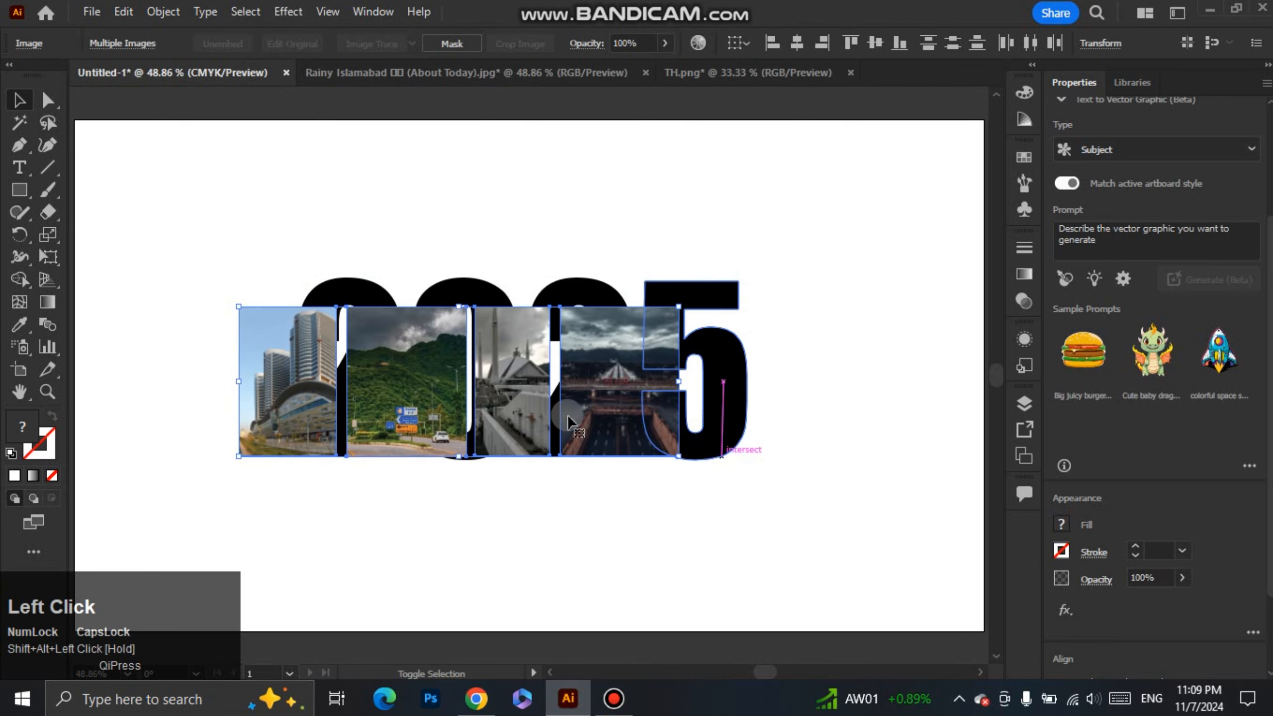
left_click_drag(567, 414, 573, 191)
left_click(776, 248)
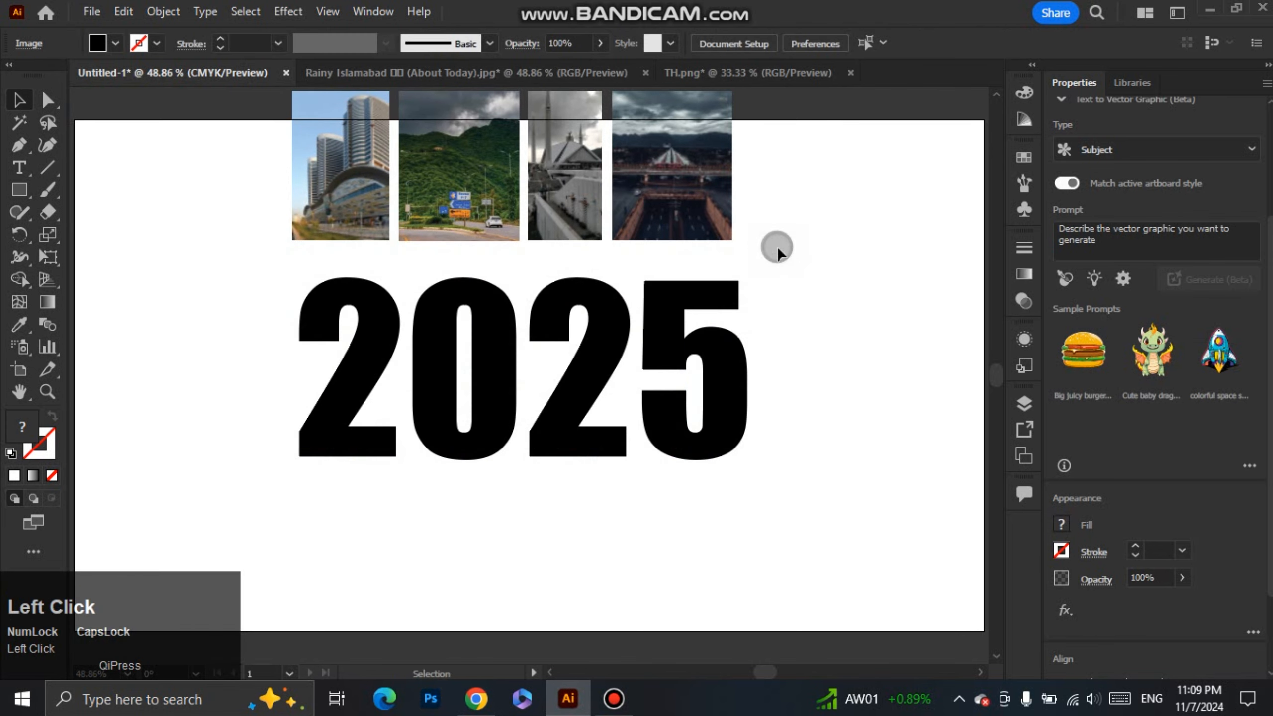
Place the tower building photo over the first 2, enlarge it to cover the digit, and send it to the back
left_click_drag(351, 235, 364, 418)
left_click_drag(355, 309, 350, 271)
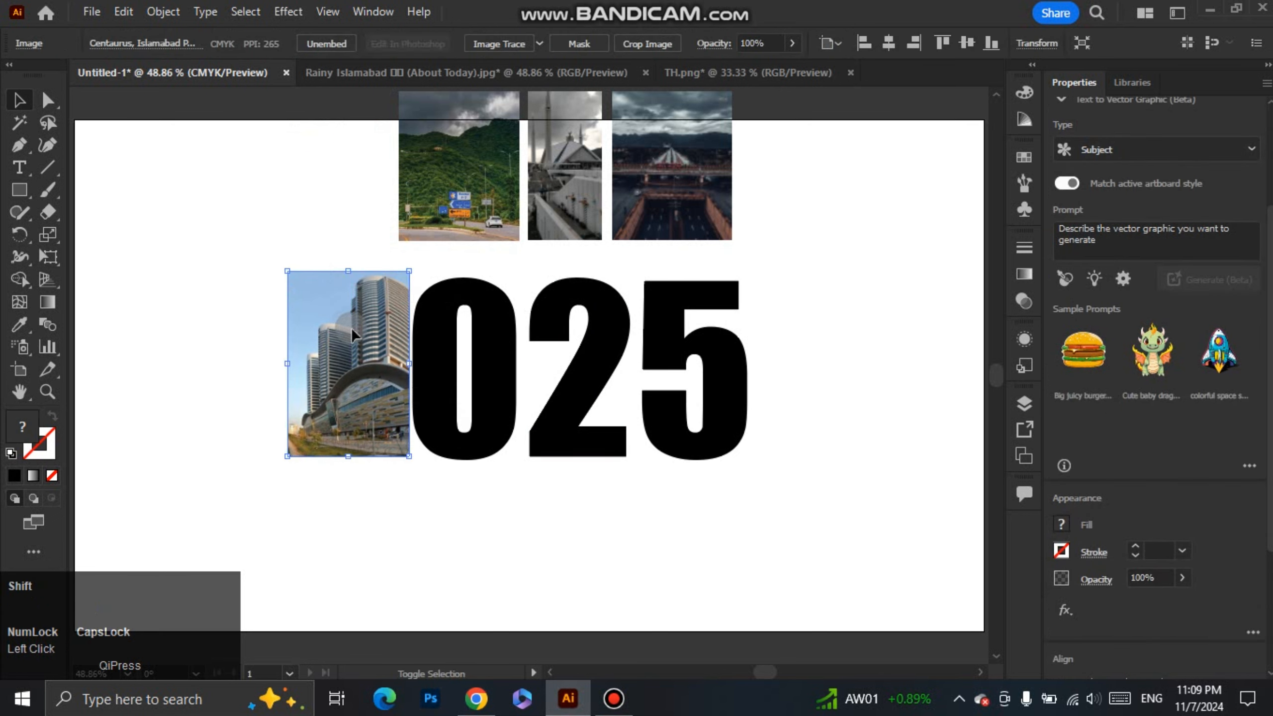
key("ctrl+shift+bracketleft")
scroll(351, 327, "up", 1)
scroll(352, 335, "up", 1)
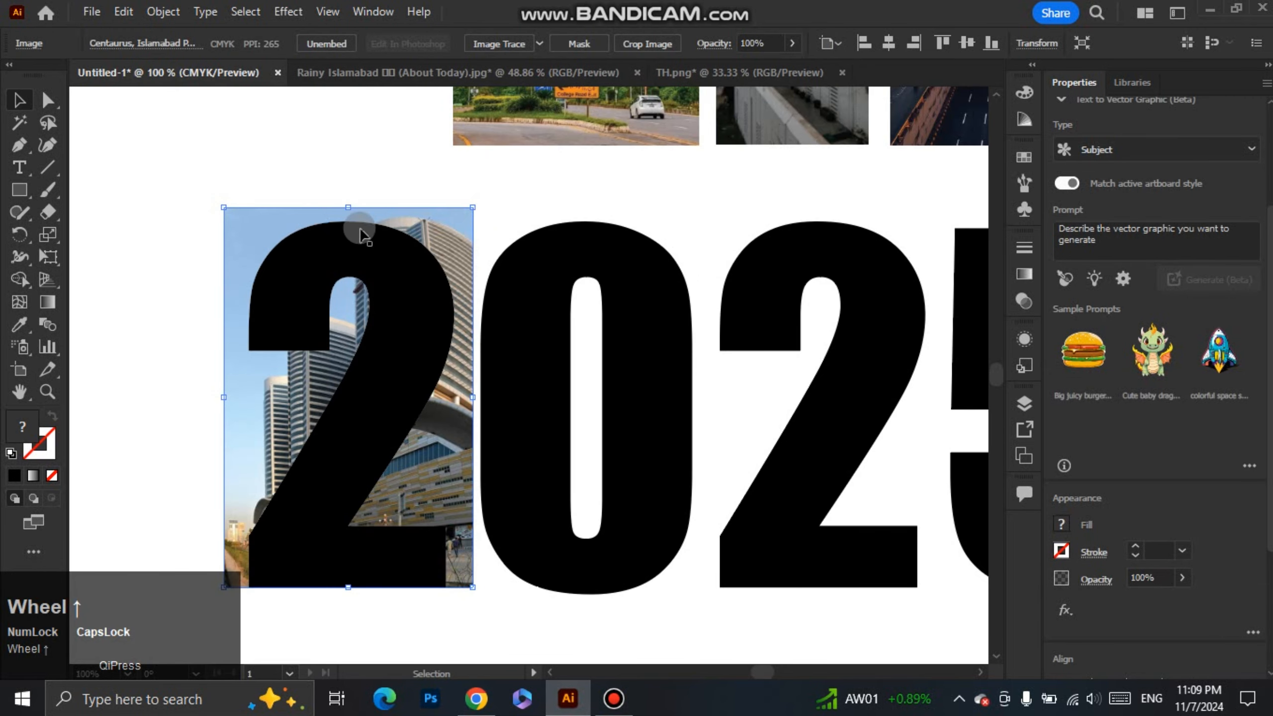
left_click_drag(348, 203, 347, 205)
left_click(345, 182)
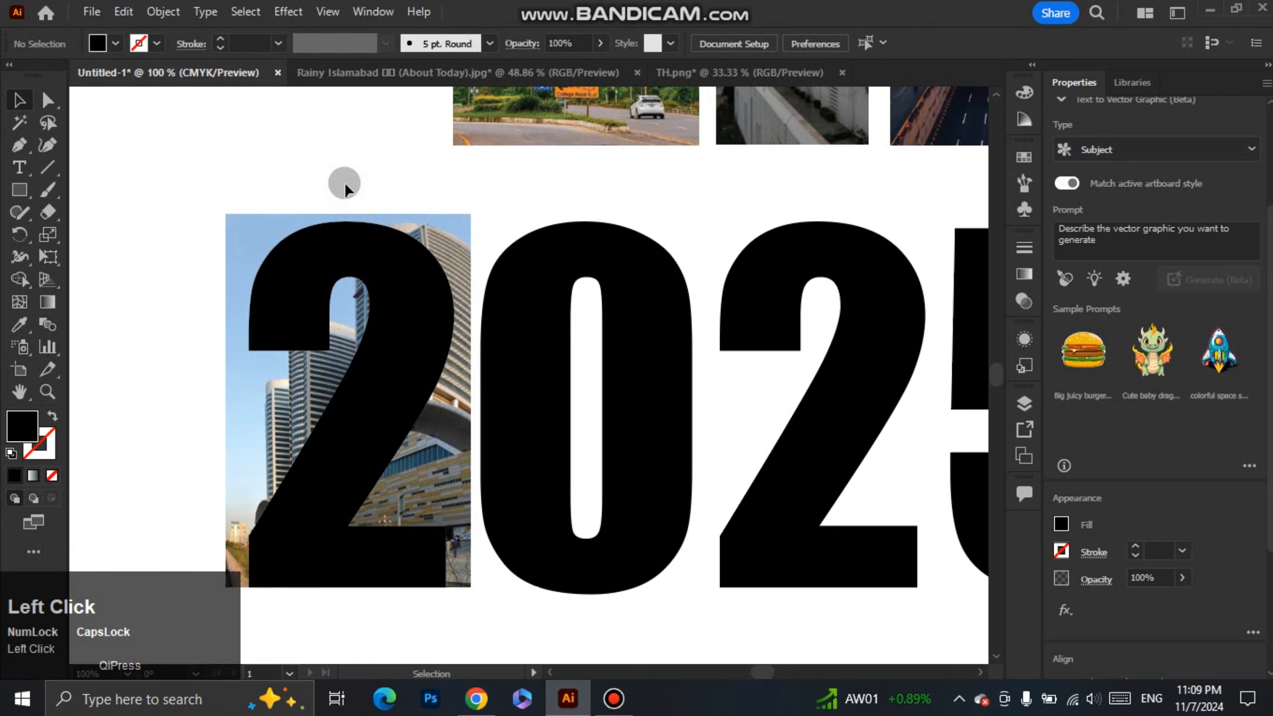
Place the green hillside photo over the 0 and send it to the back
scroll(344, 182, "down", 2)
key("space")
left_click_drag(391, 254, 402, 339)
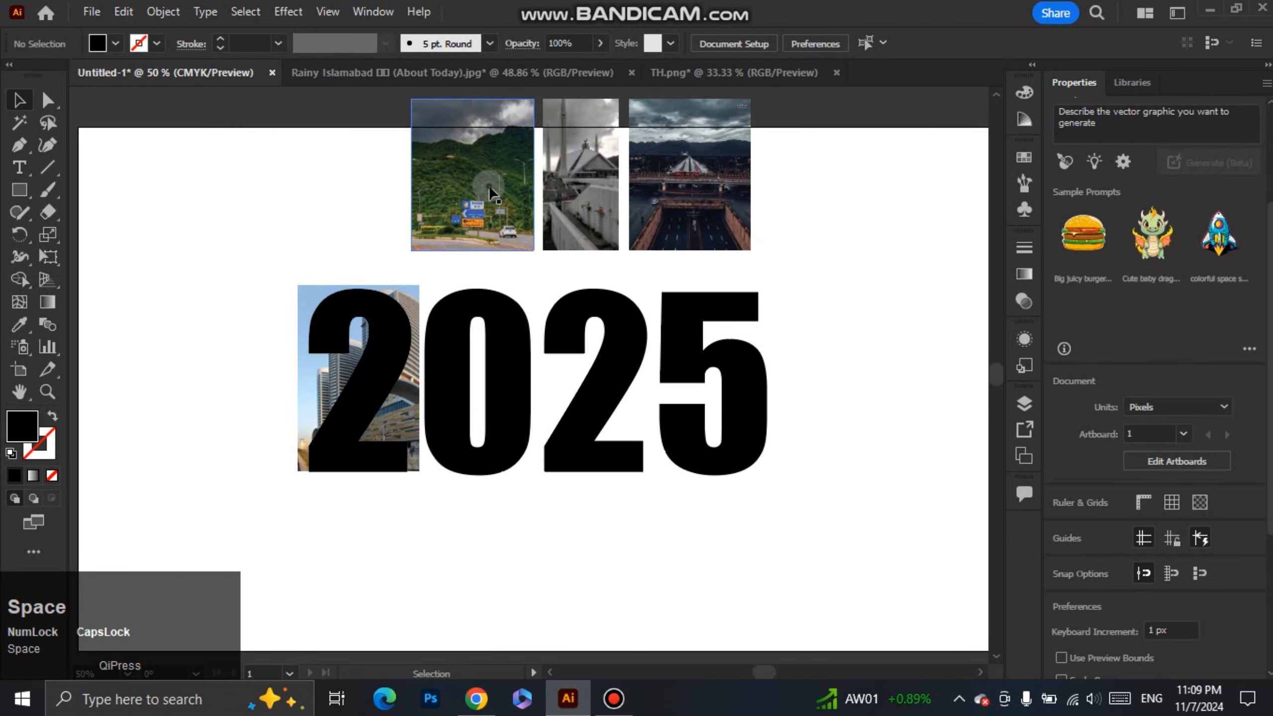
left_click_drag(491, 189, 492, 389)
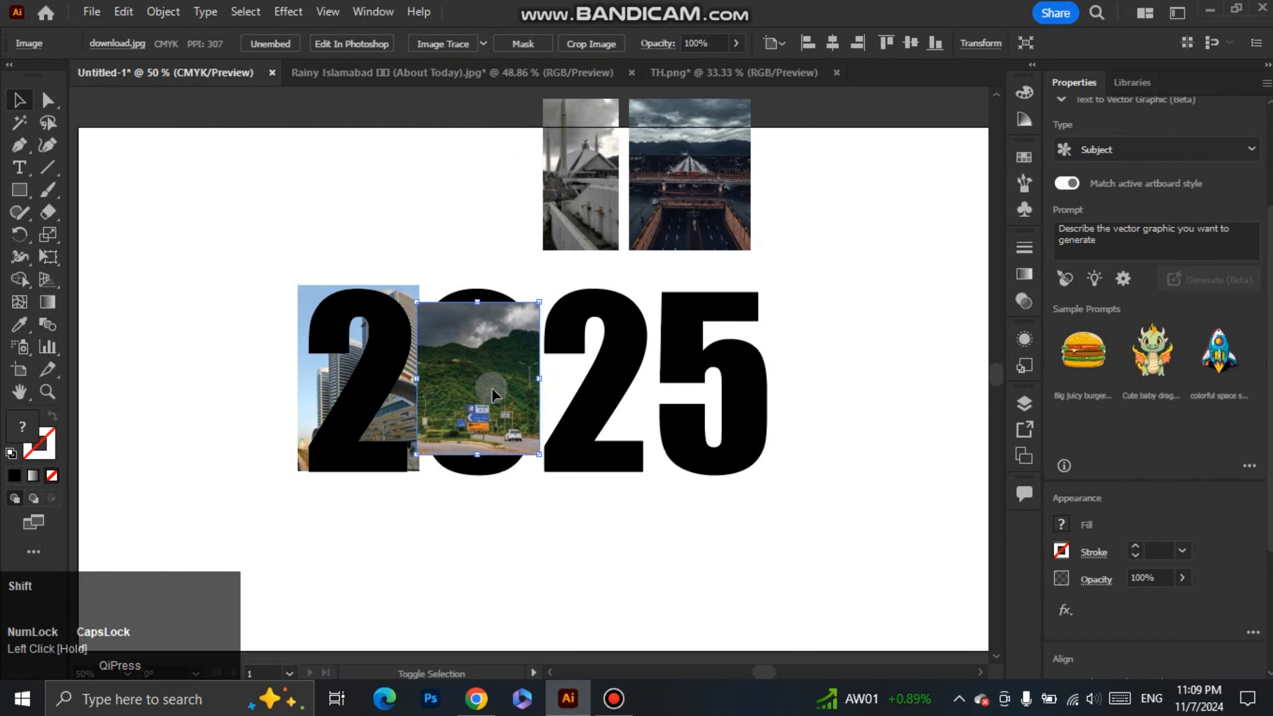
key("ctrl+shift+bracketleft")
Enlarge the hillside photo proportionally until it covers the whole 0, and shift it slightly to the left
scroll(491, 388, "up", 2)
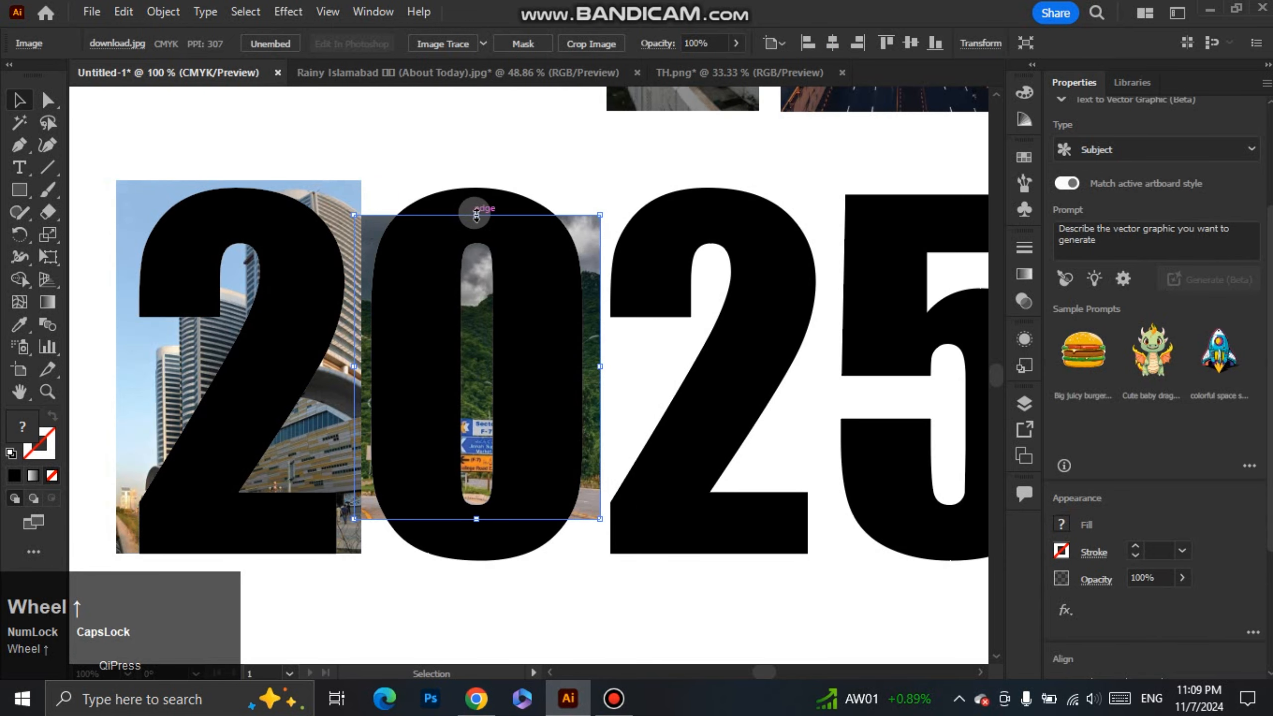
left_click_drag(476, 215, 476, 184)
left_click(480, 496, "shift")
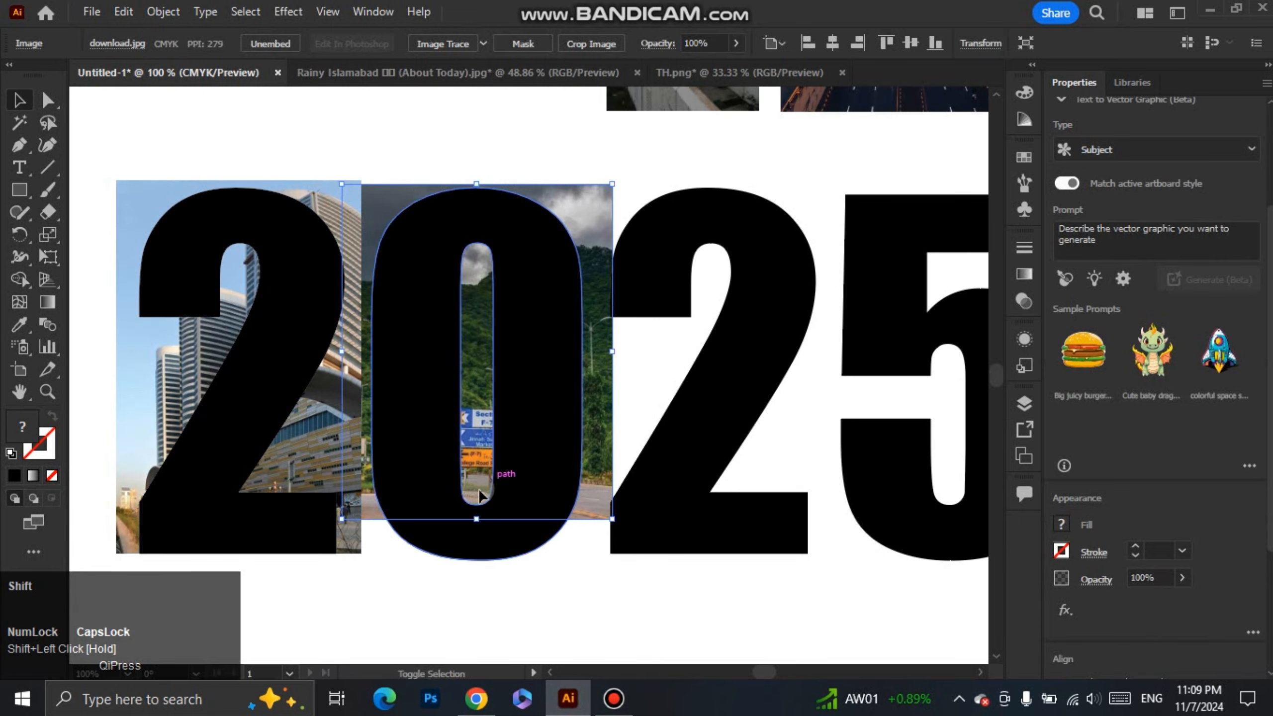
left_click_drag(478, 518, 478, 568)
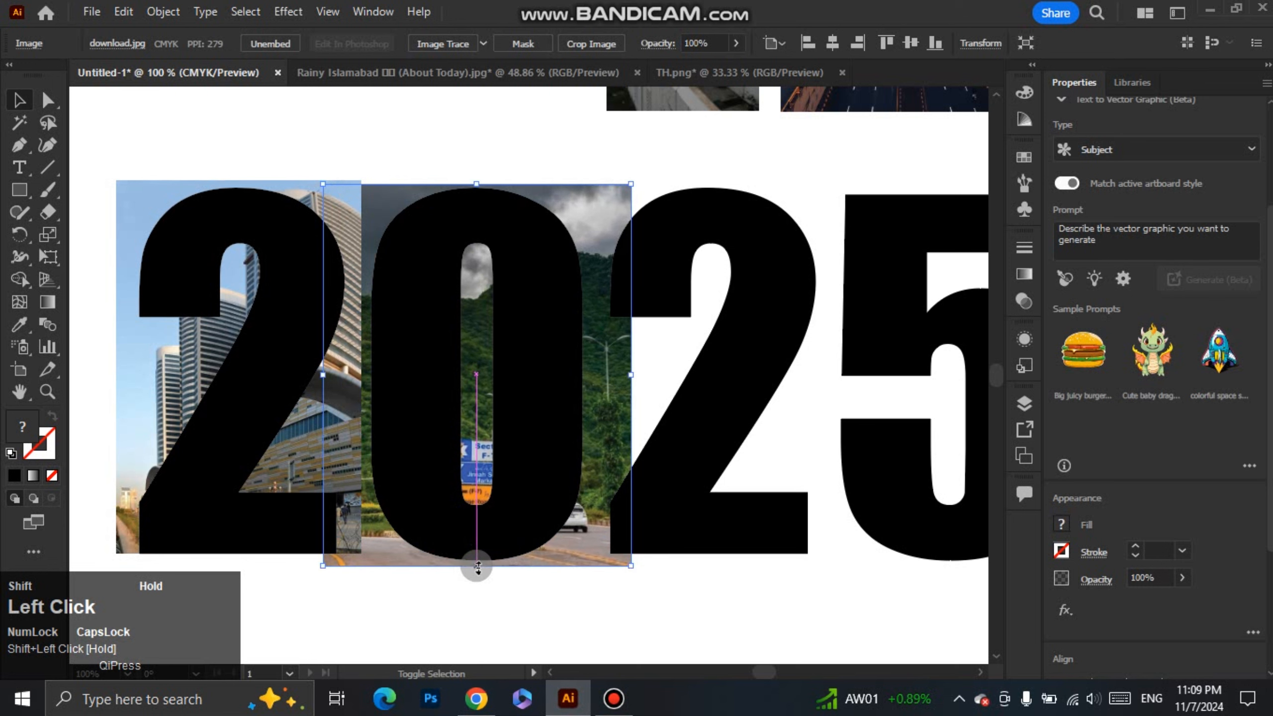
left_click_drag(588, 537, 557, 562)
Place the mosque photo over the second 2 and send it to the back
scroll(592, 582, "down", 2)
key("space")
left_click_drag(616, 264, 616, 441)
key("ctrl+shift+bracketleft")
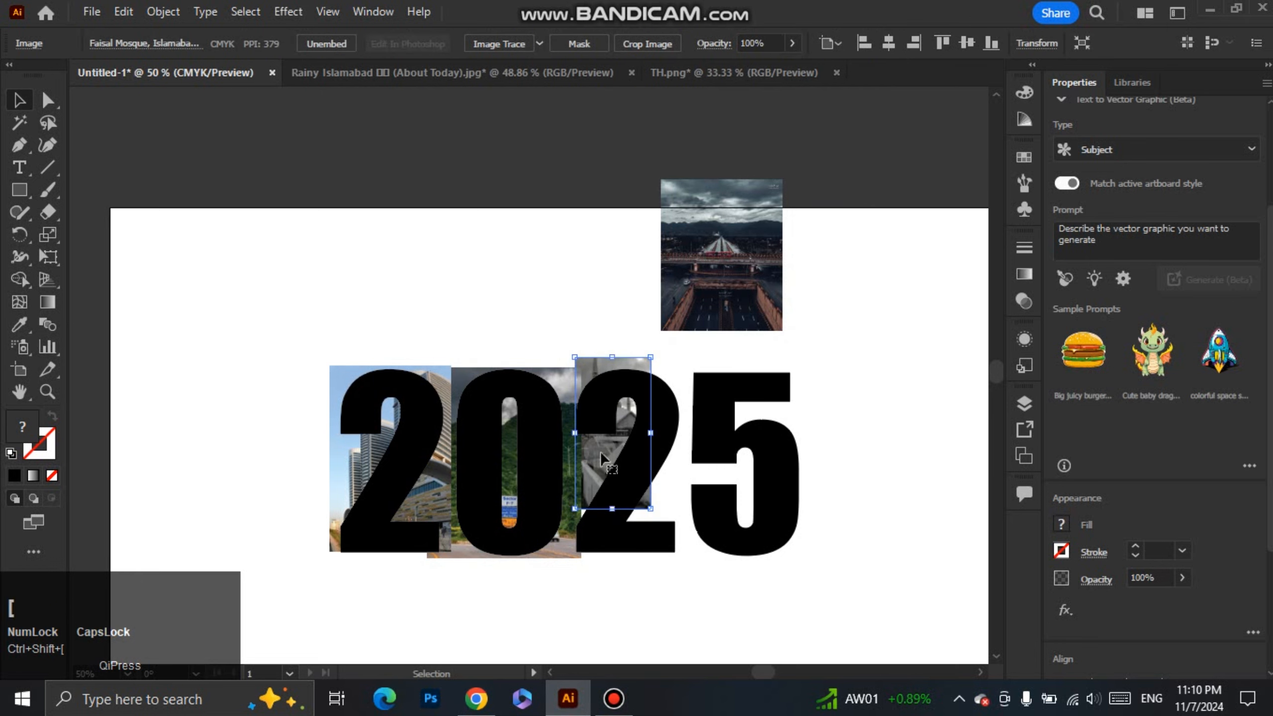
Enlarge the mosque photo to cover the whole second 2 and nudge it into alignment with the digit
scroll(600, 452, "up", 1)
scroll(597, 452, "up", 2)
scroll(595, 439, "down", 1)
left_click_drag(616, 457, 626, 469)
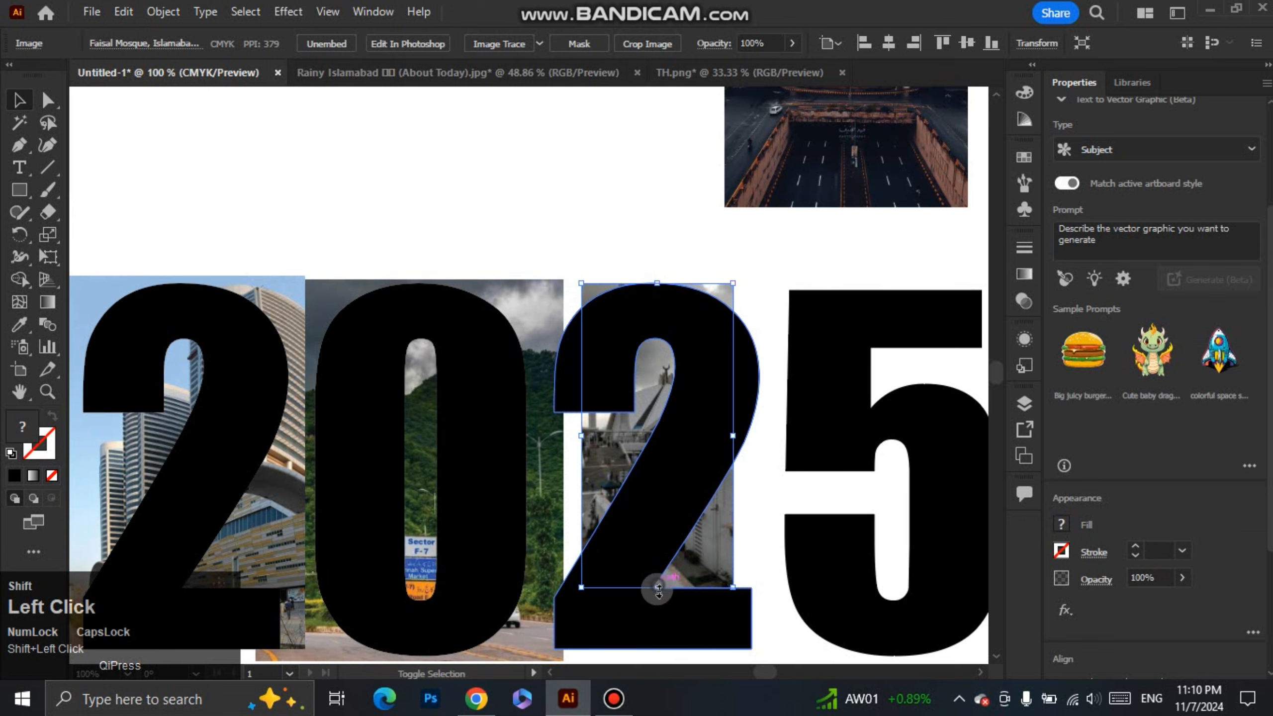
left_click_drag(658, 592, 659, 376)
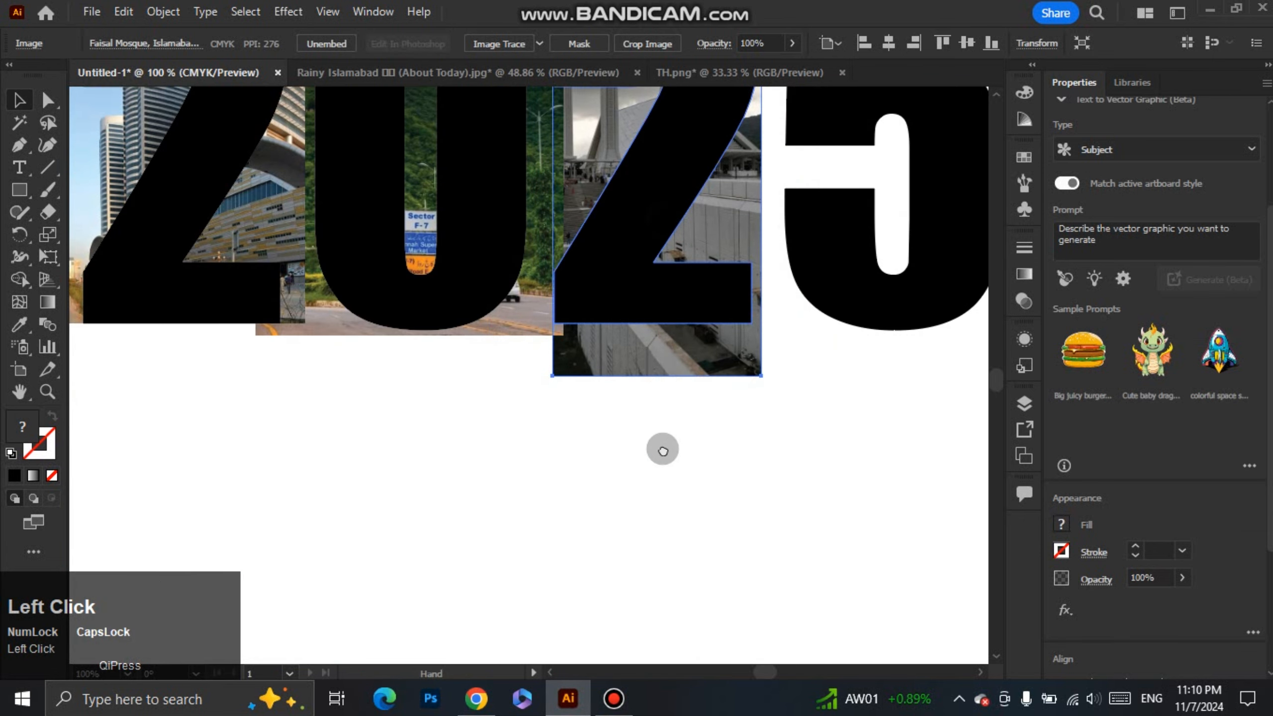
left_click_drag(663, 451, 663, 679)
left_click_drag(739, 206, 738, 199)
key("Left")
key("Left")
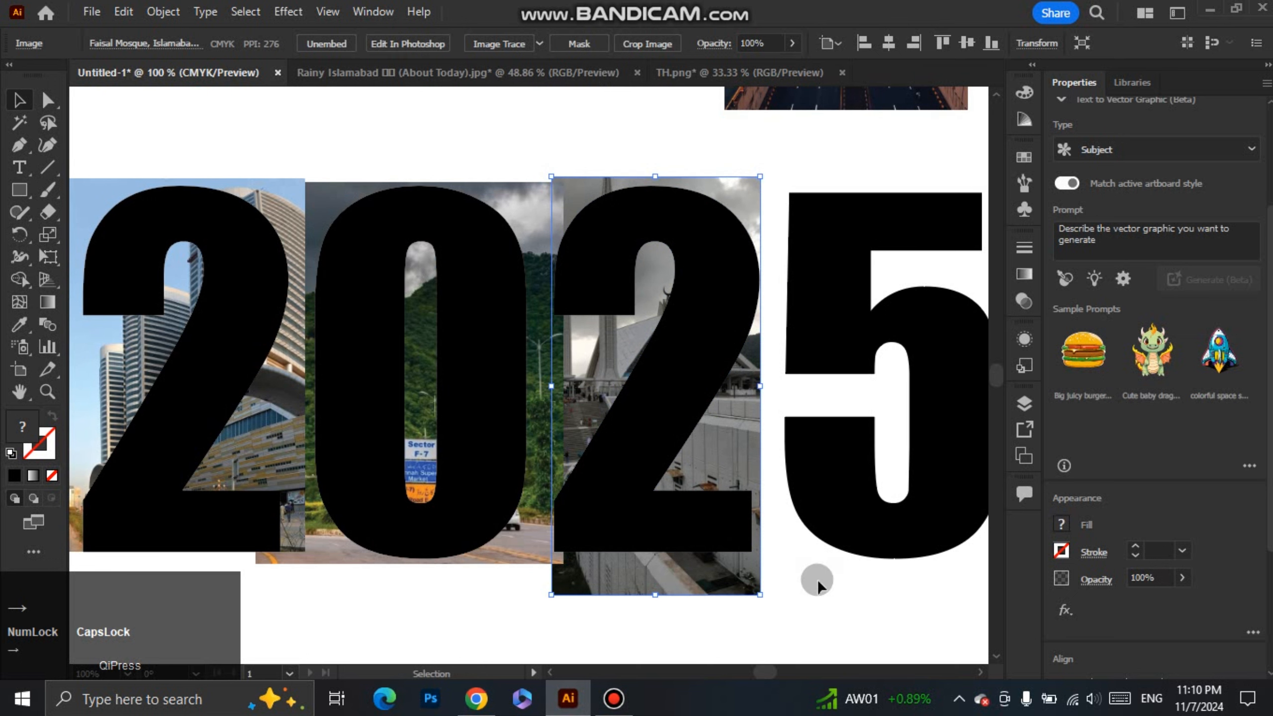
left_click(798, 559)
Place the dark road underpass photo over the 5, send it to the back, and align it near the digit's top
scroll(778, 539, "down", 1)
left_click_drag(755, 525, 659, 484)
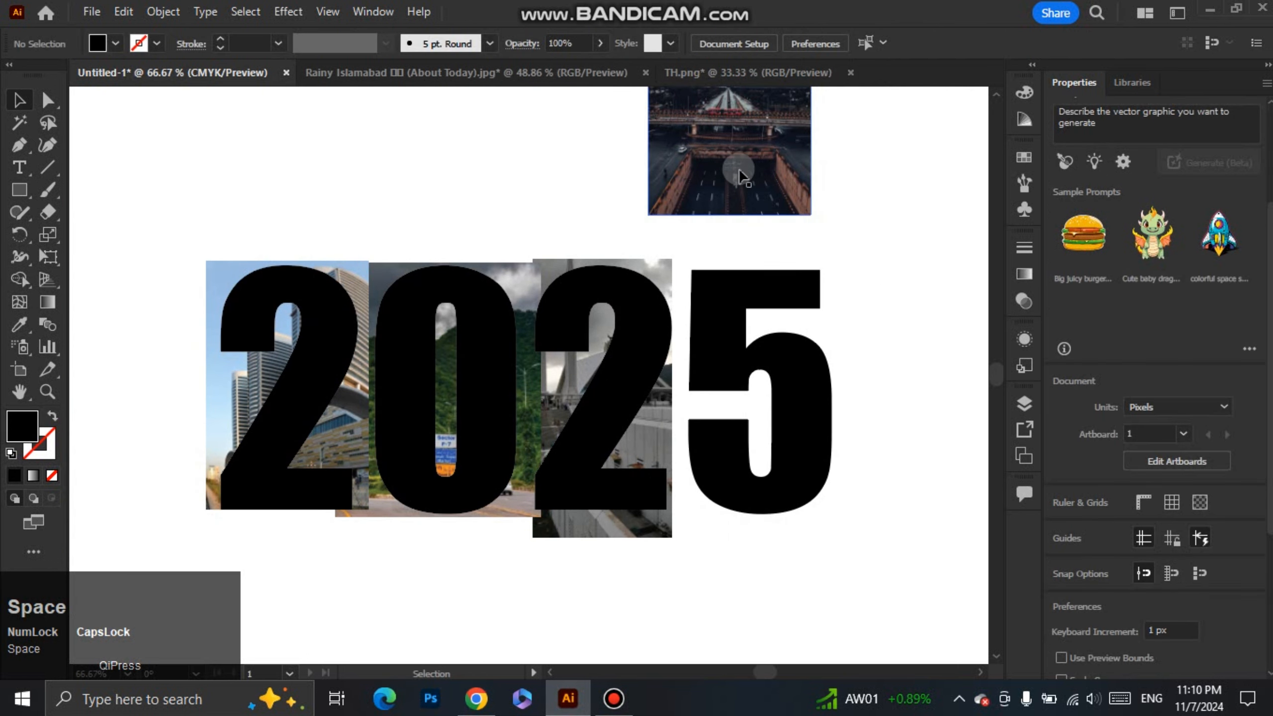
left_click_drag(740, 169, 758, 387)
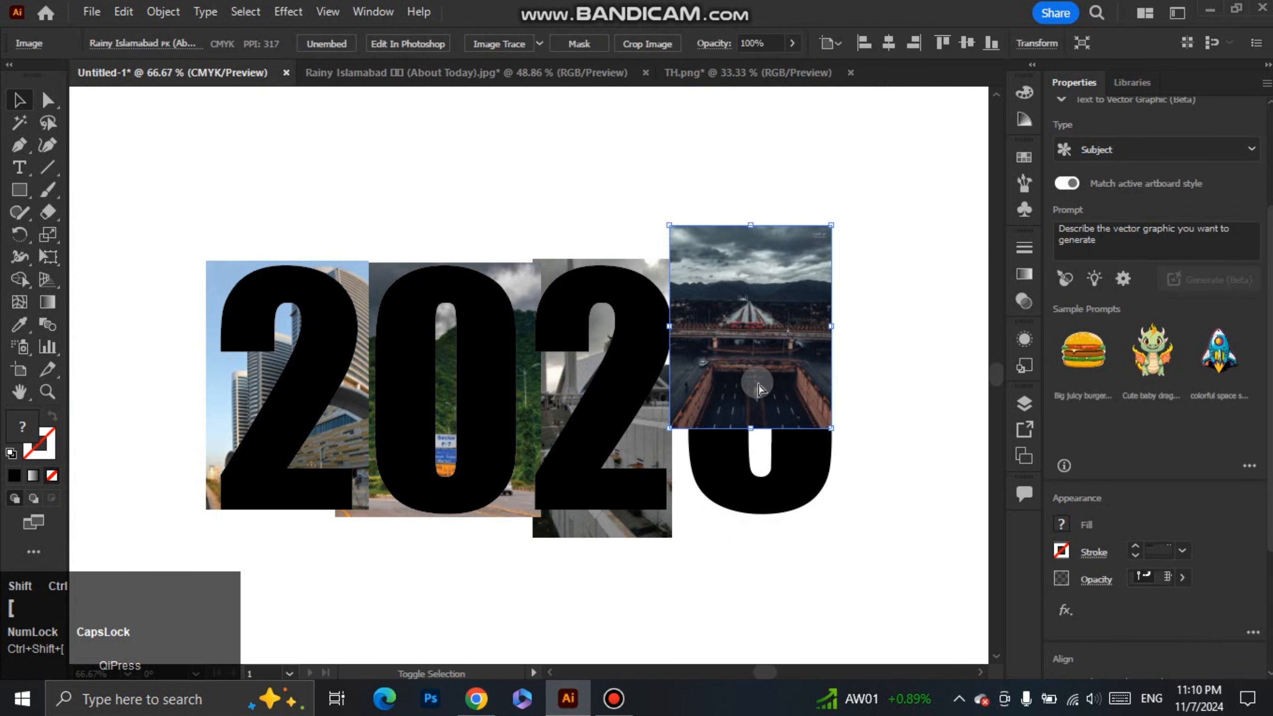
key("ctrl+shift+bracketleft")
left_click(825, 329)
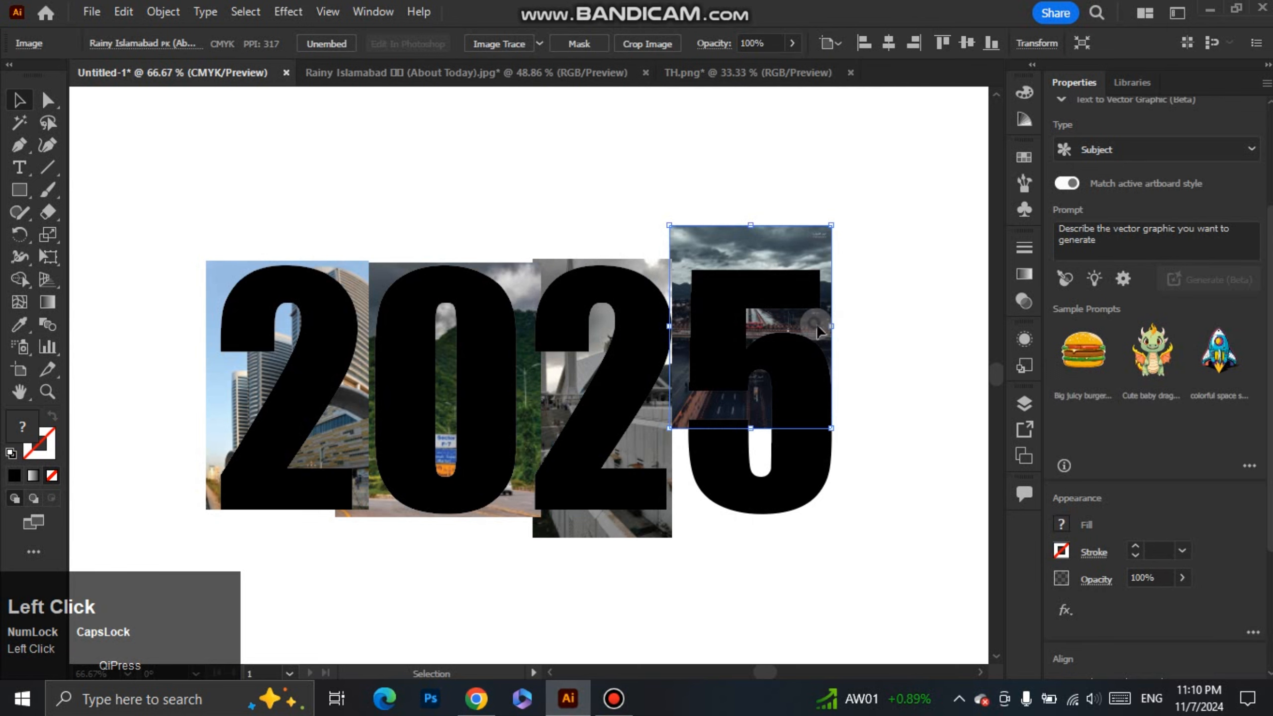
left_click_drag(819, 329, 828, 361)
Enlarge the road underpass photo proportionally until it covers the whole 5
key("ctrl+t")
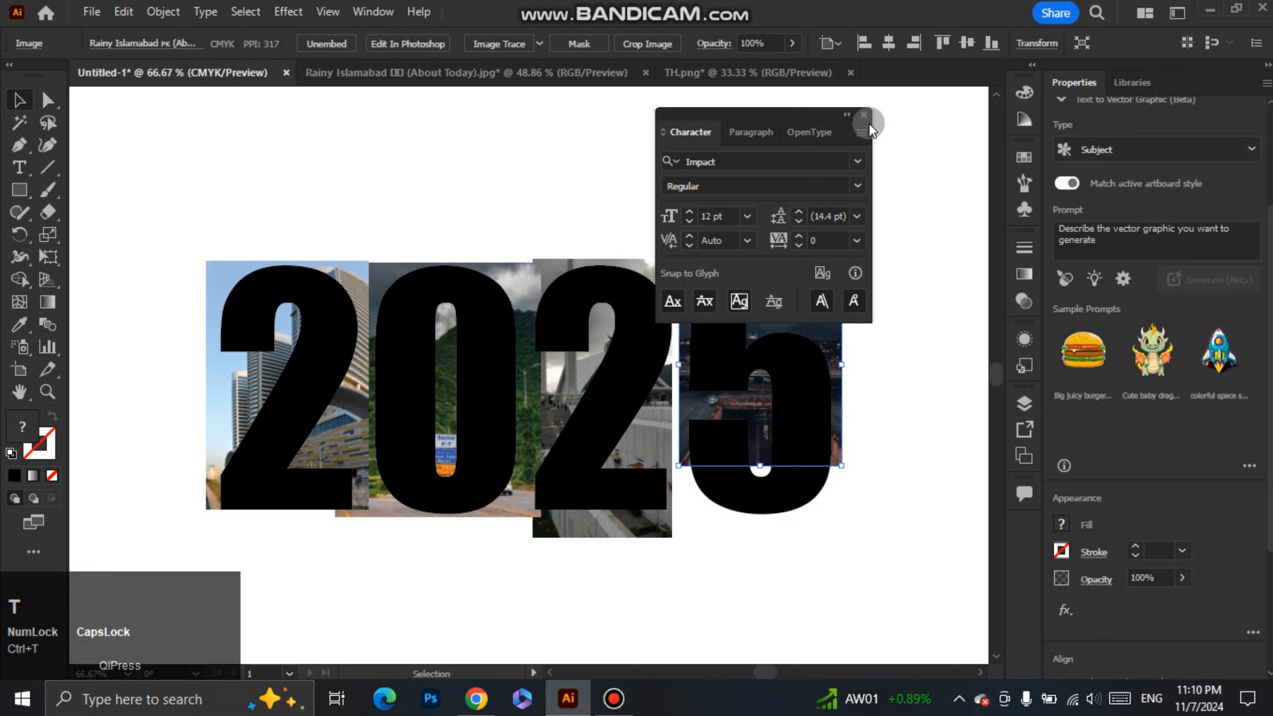
left_click(864, 114)
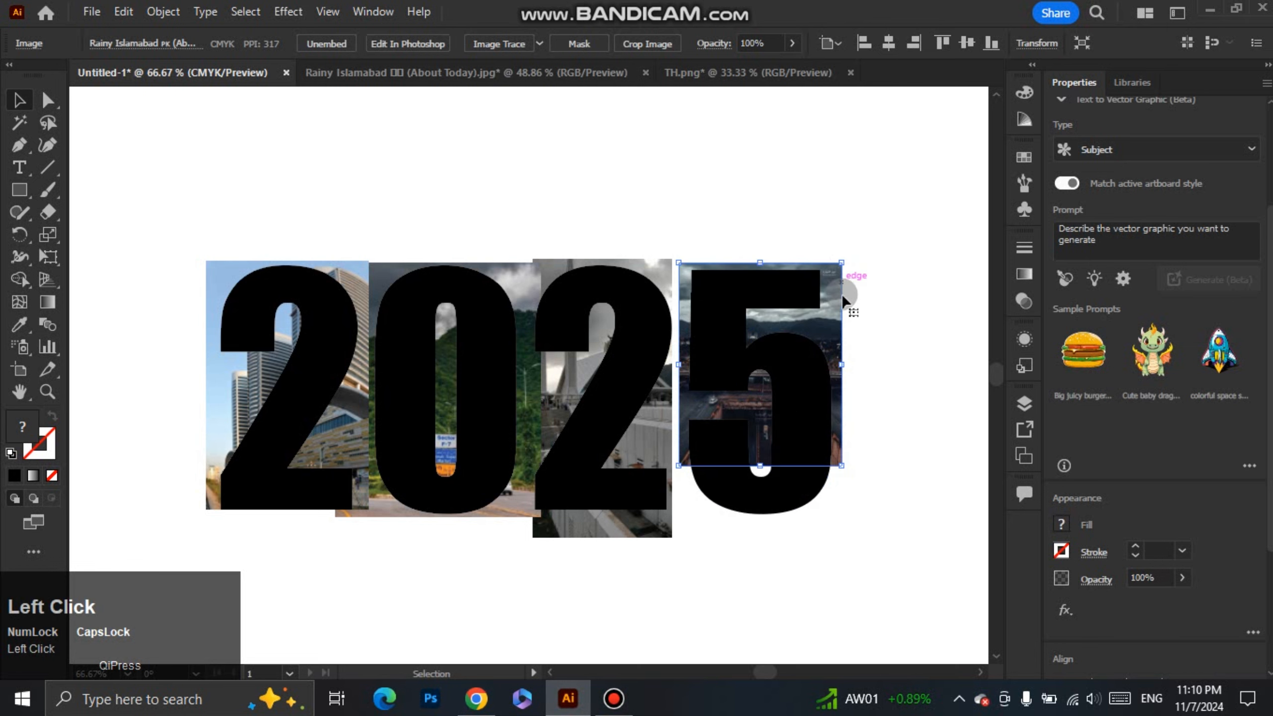
left_click_drag(762, 469, 767, 523)
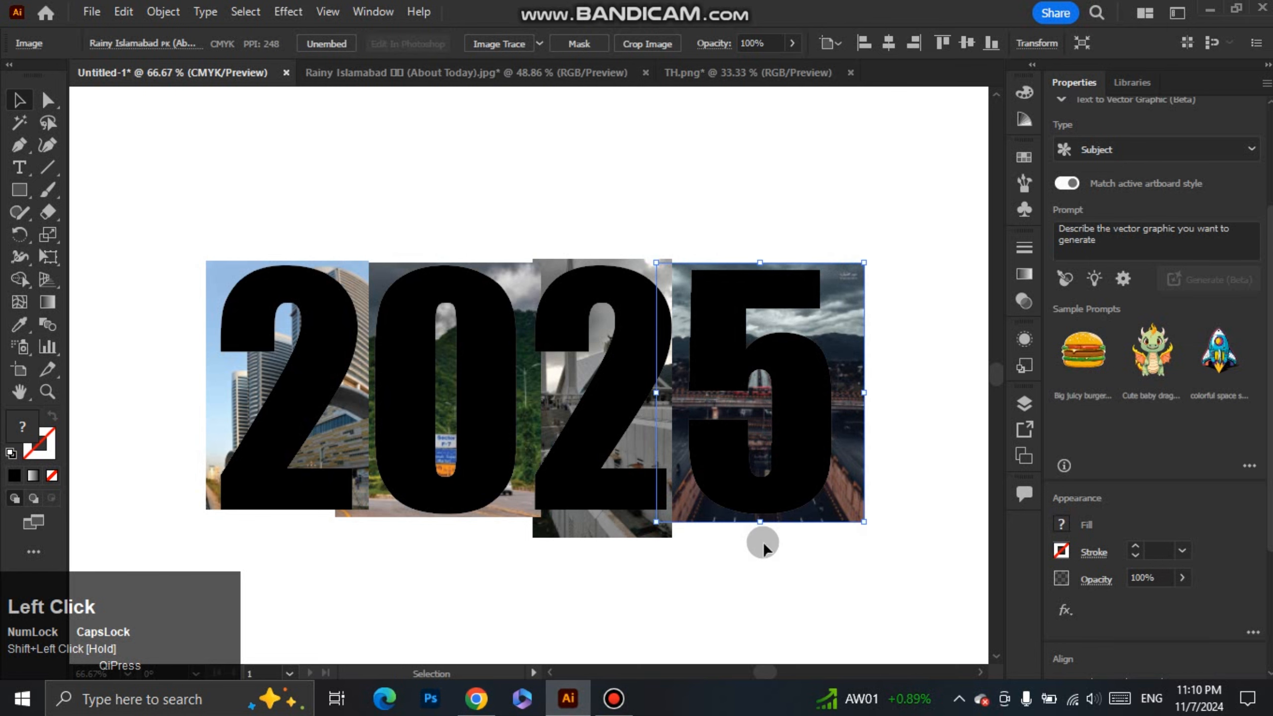
left_click(763, 542)
scroll(759, 540, "down", 2)
left_click(693, 532)
scroll(678, 542, "up", 1)
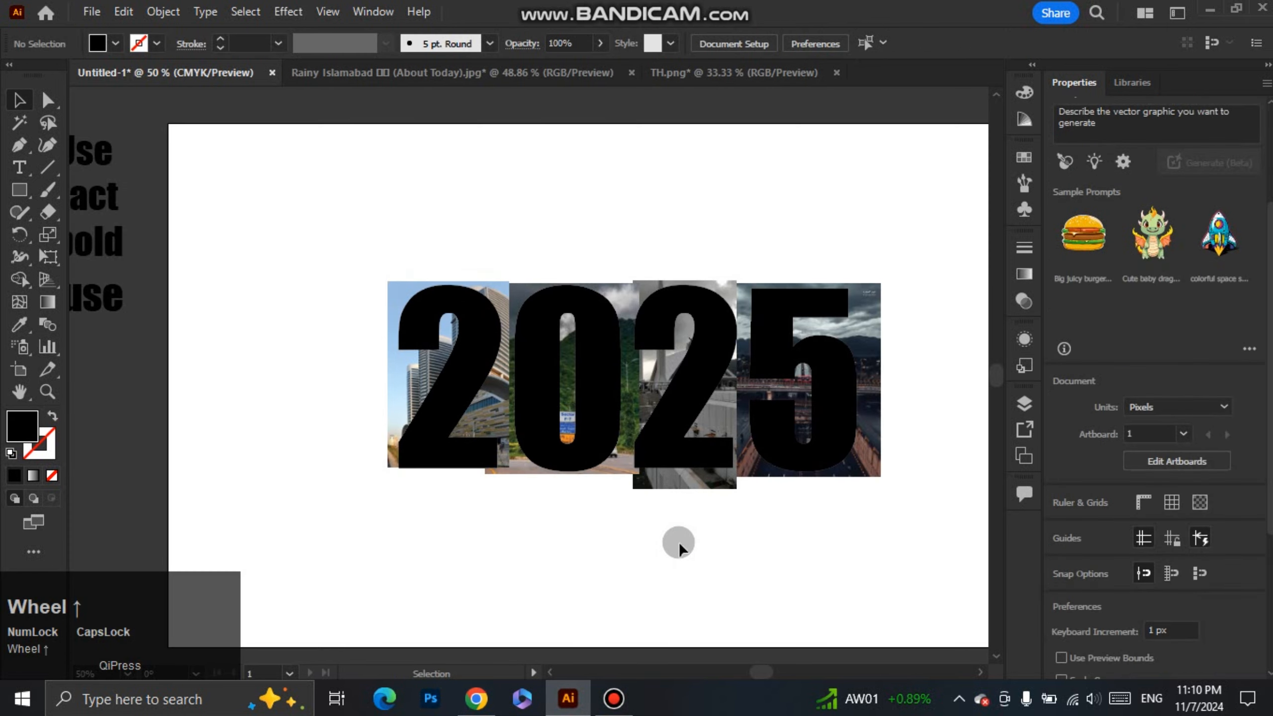
left_click_drag(678, 542, 557, 521)
left_click_drag(427, 553, 312, 508)
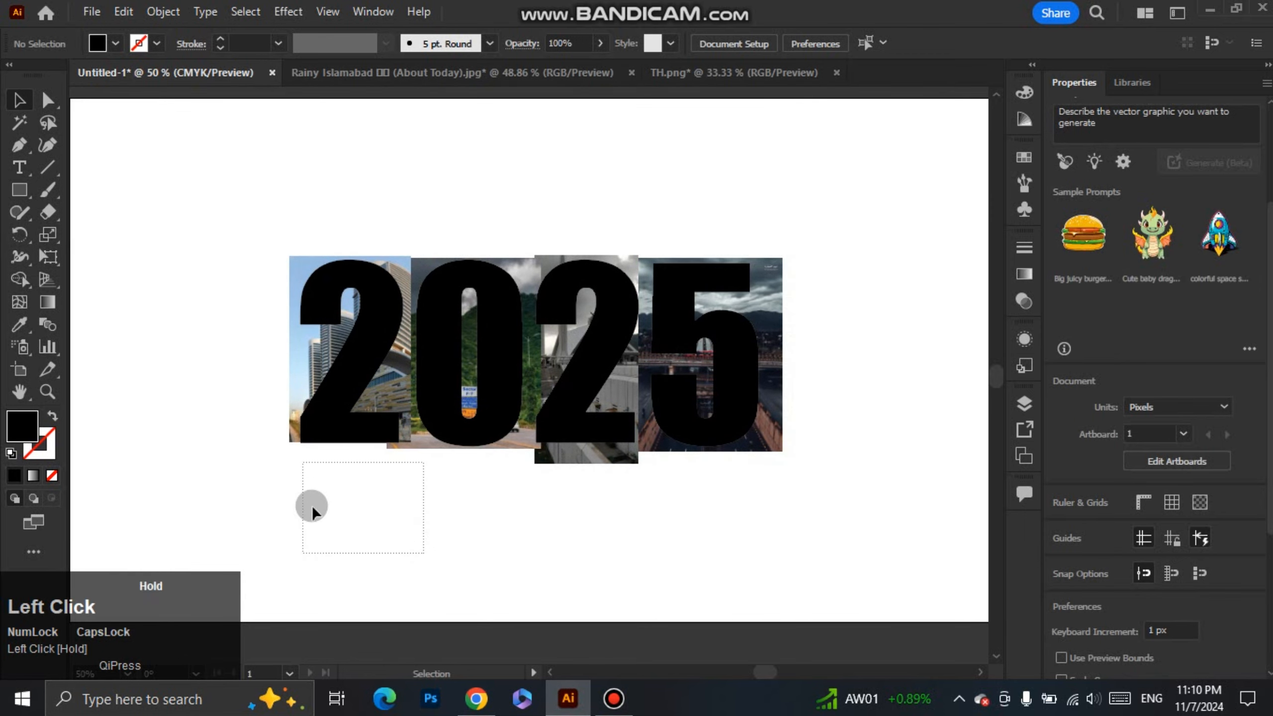
left_click_drag(350, 371, 606, 455)
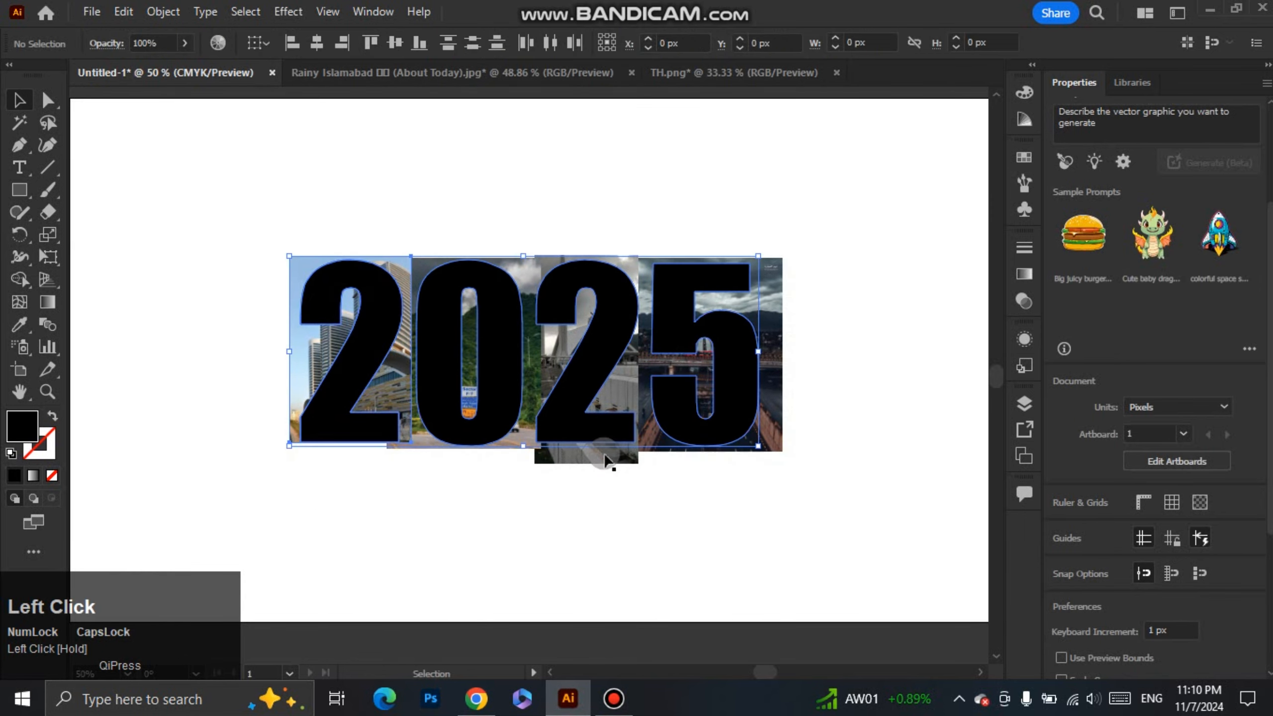
right_click(689, 426)
left_click(344, 216)
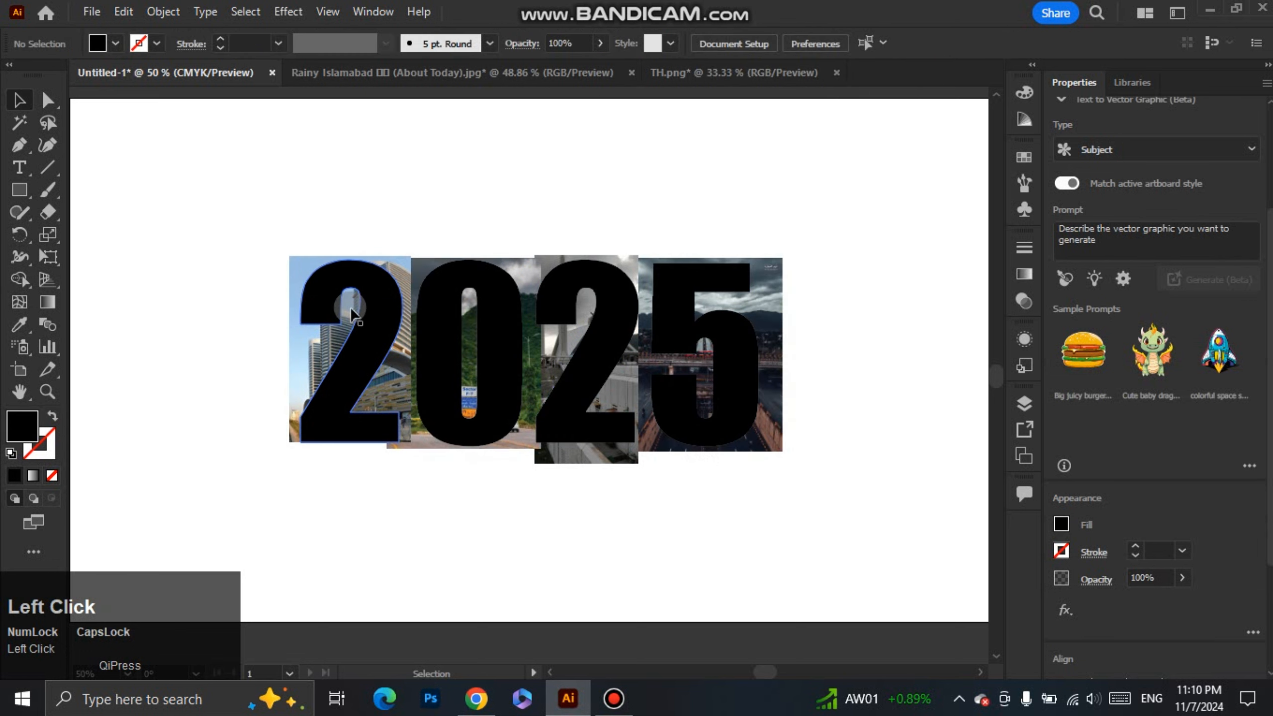
Ungroup the expanded 2025 digits into separate shapes
left_click(394, 312)
right_click(388, 314)
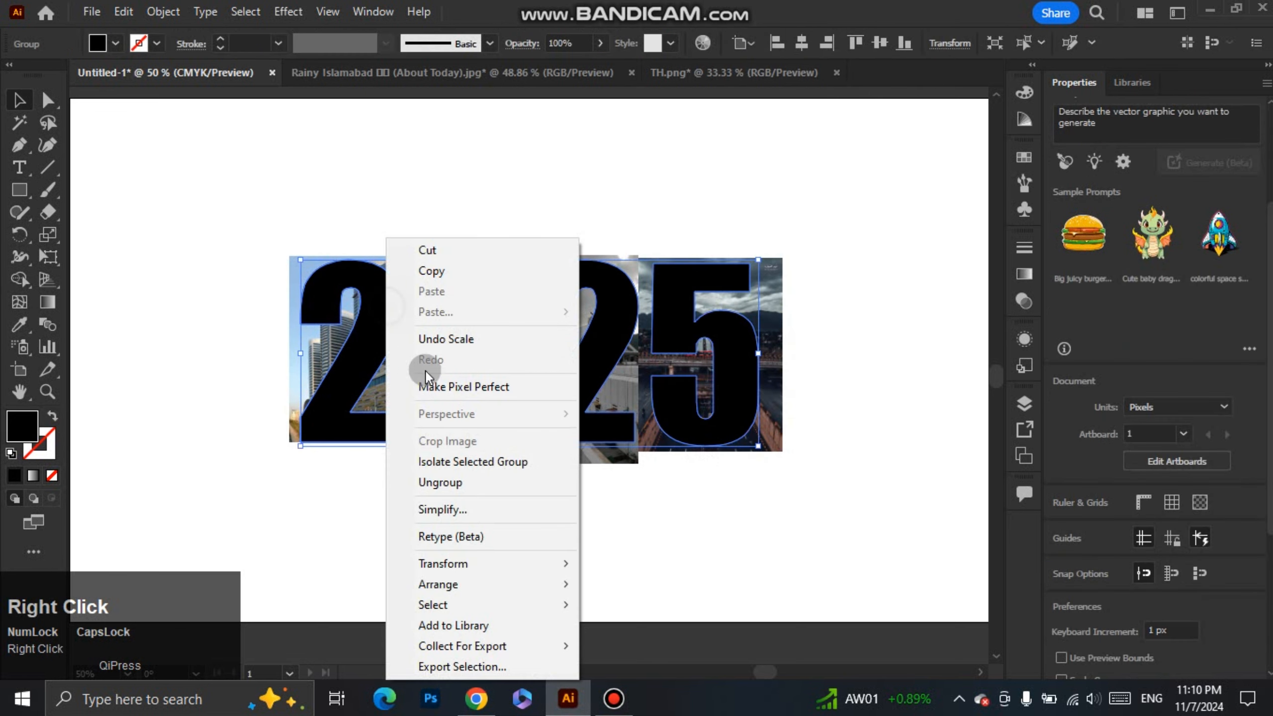
left_click(464, 484)
left_click(473, 542)
Clip the tower building photo to the shape of the first 2 with a clipping mask
left_click_drag(353, 492, 345, 371)
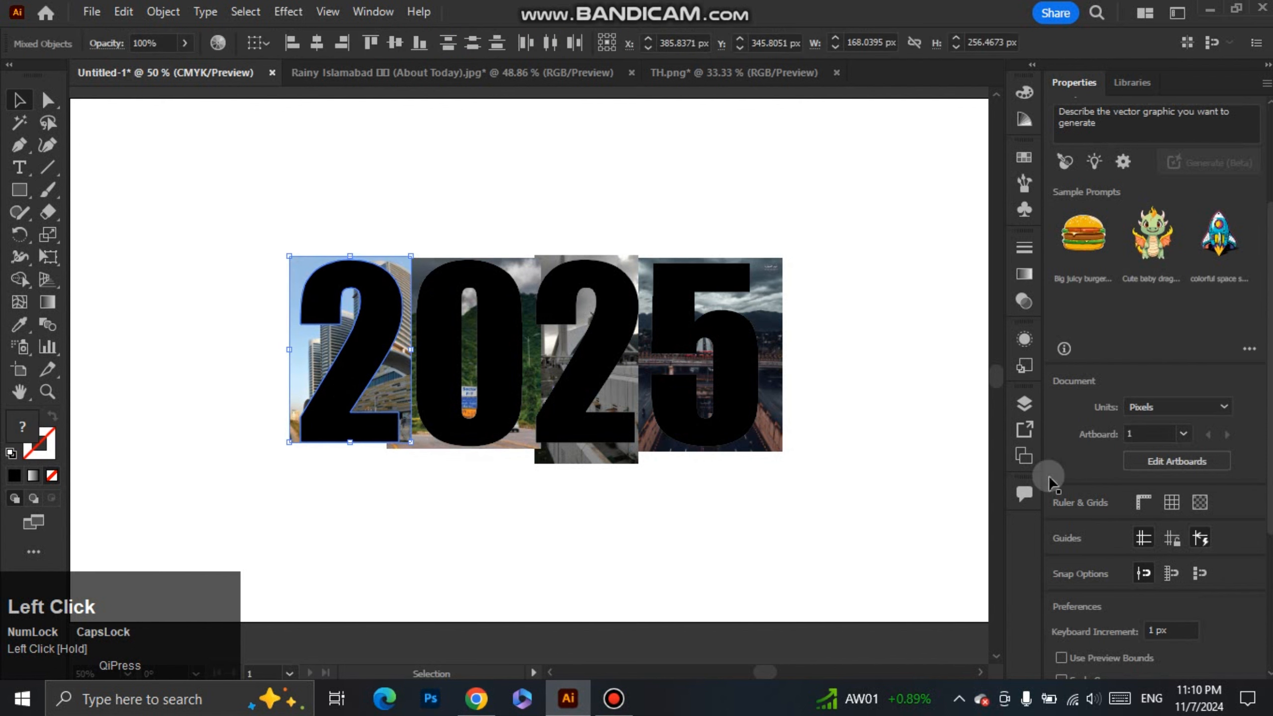
scroll(1130, 521, "down", 3)
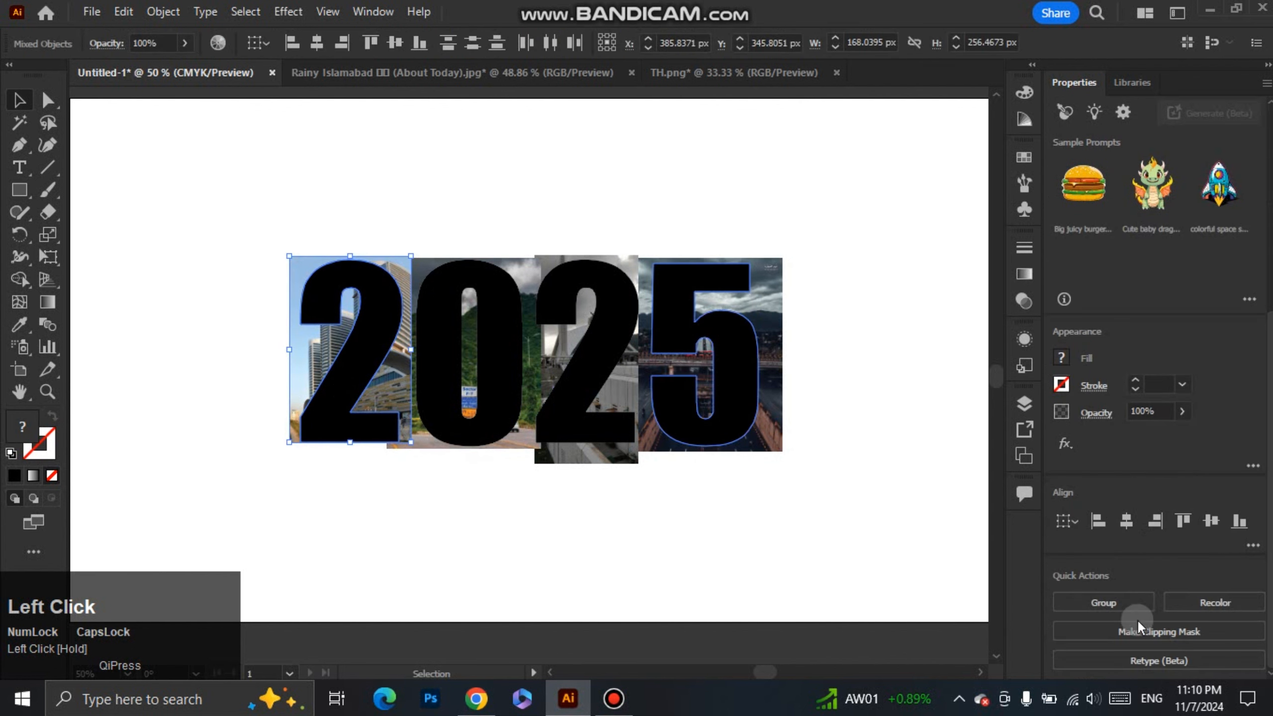
left_click(1138, 627)
left_click(473, 541)
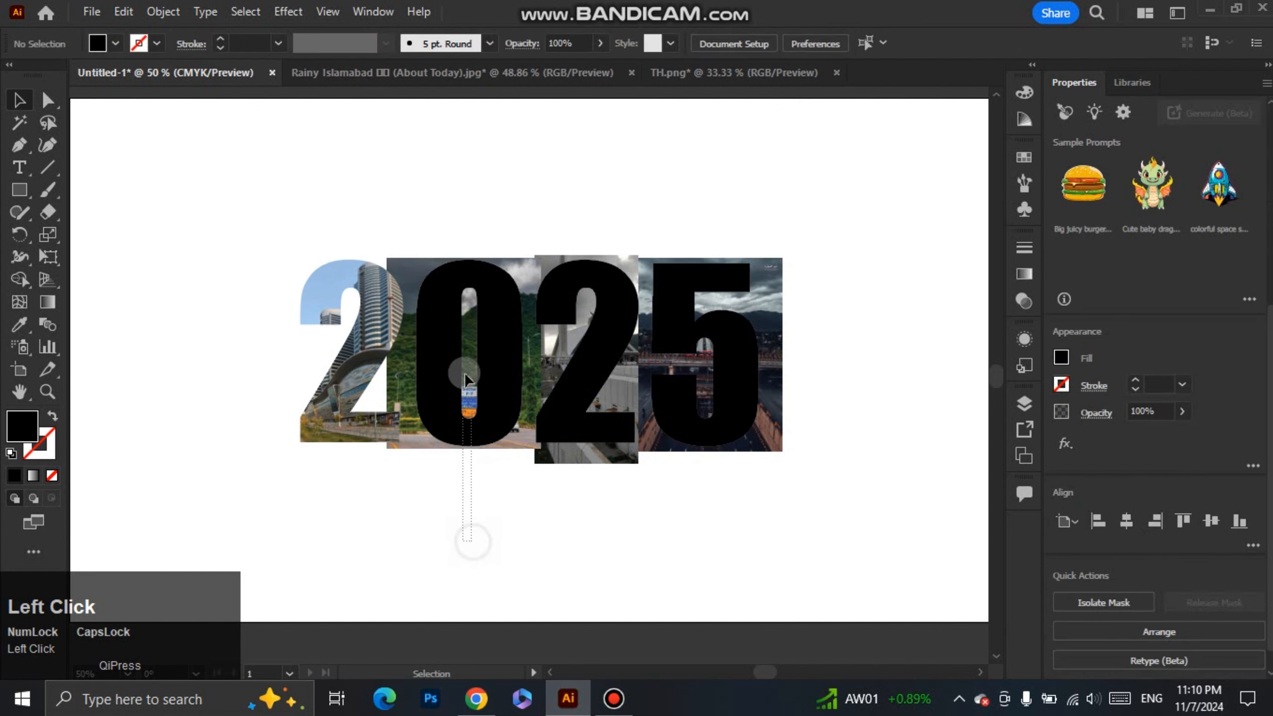
Clip the green hillside photo to the 0 and the grey building photo to the second 2, using separate clipping masks
left_click_drag(465, 372, 463, 370)
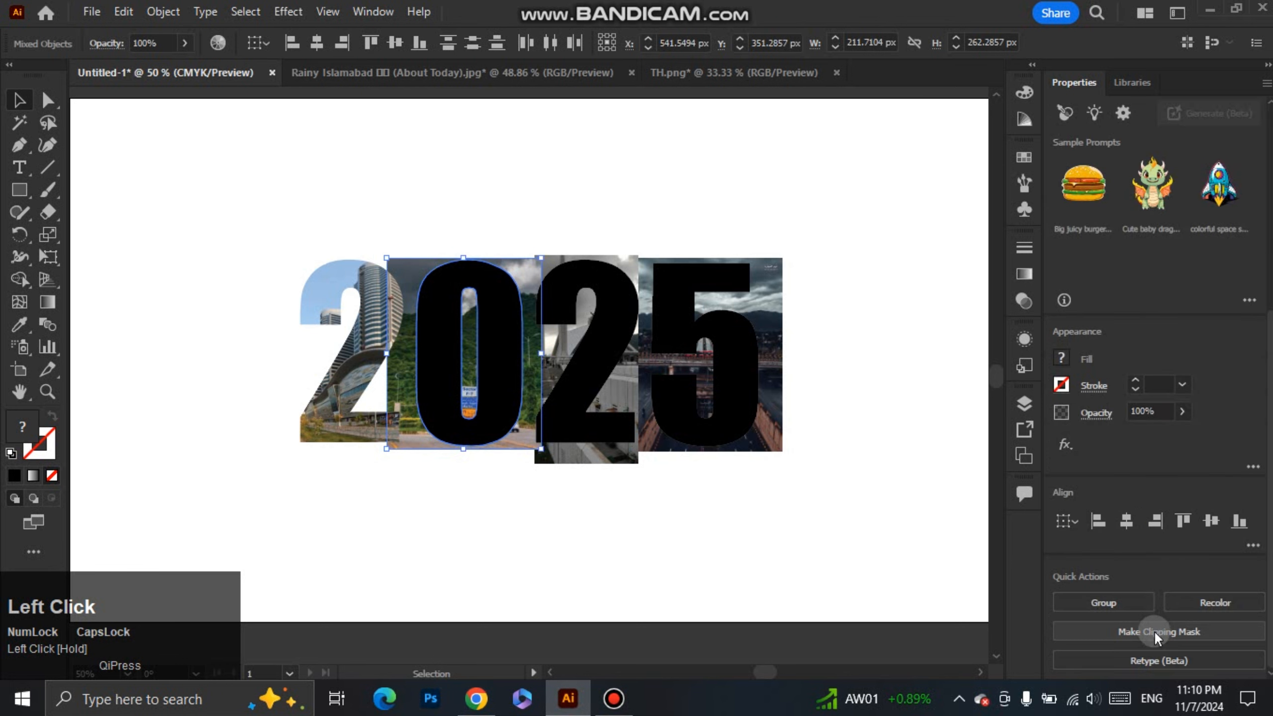
left_click(1154, 633)
left_click_drag(601, 508, 596, 360)
left_click(1153, 630)
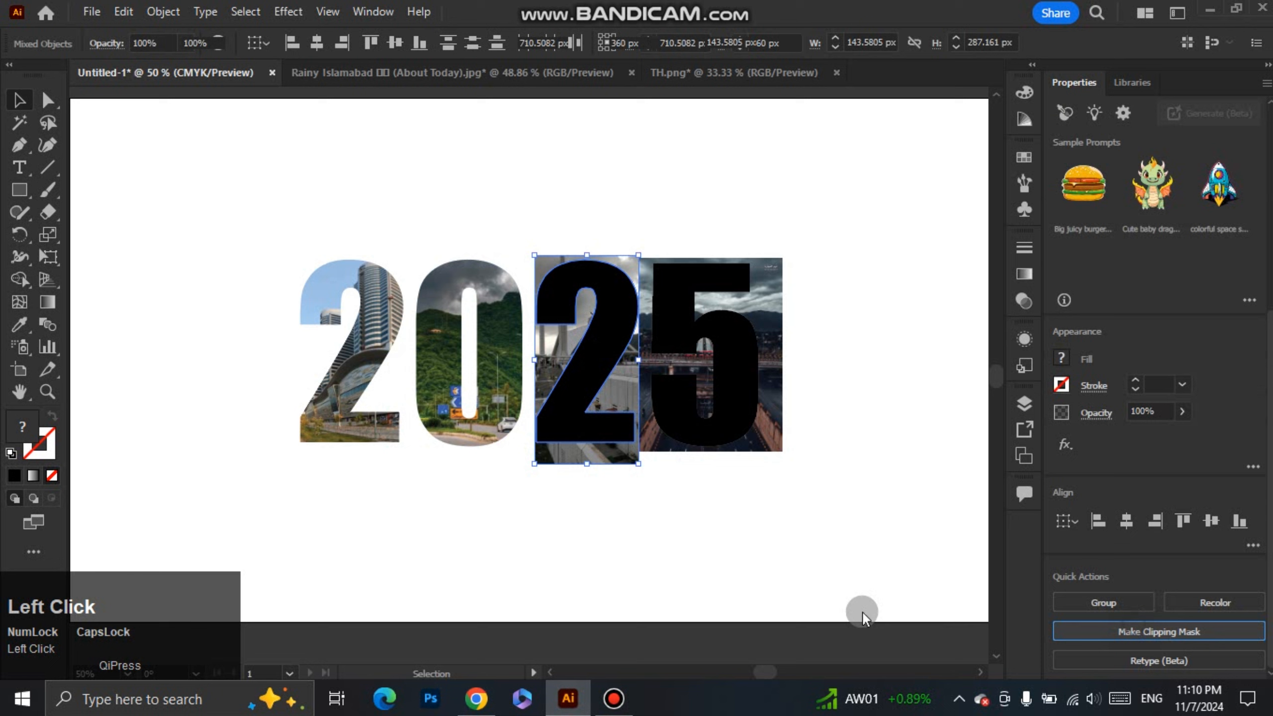
Clip the dark road underpass photo to the shape of the 5 with a clipping mask
left_click(701, 554)
left_click_drag(747, 539, 718, 444)
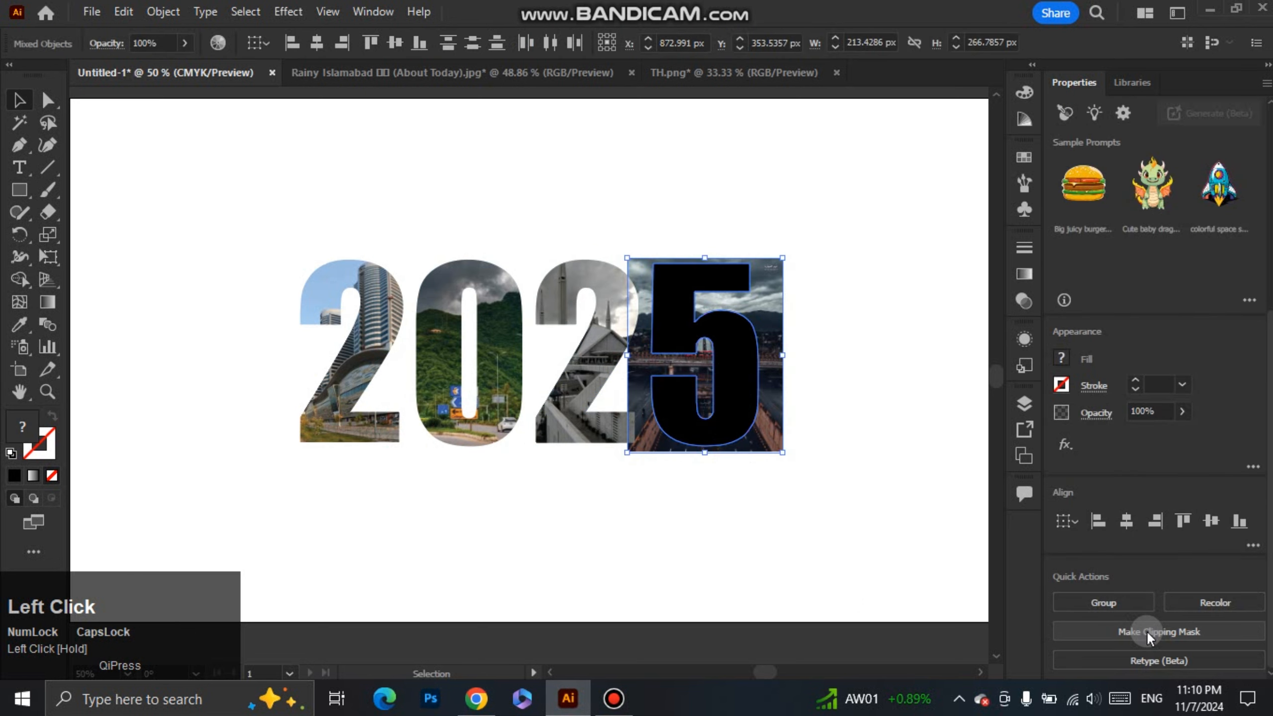
left_click(1148, 633)
left_click(787, 543)
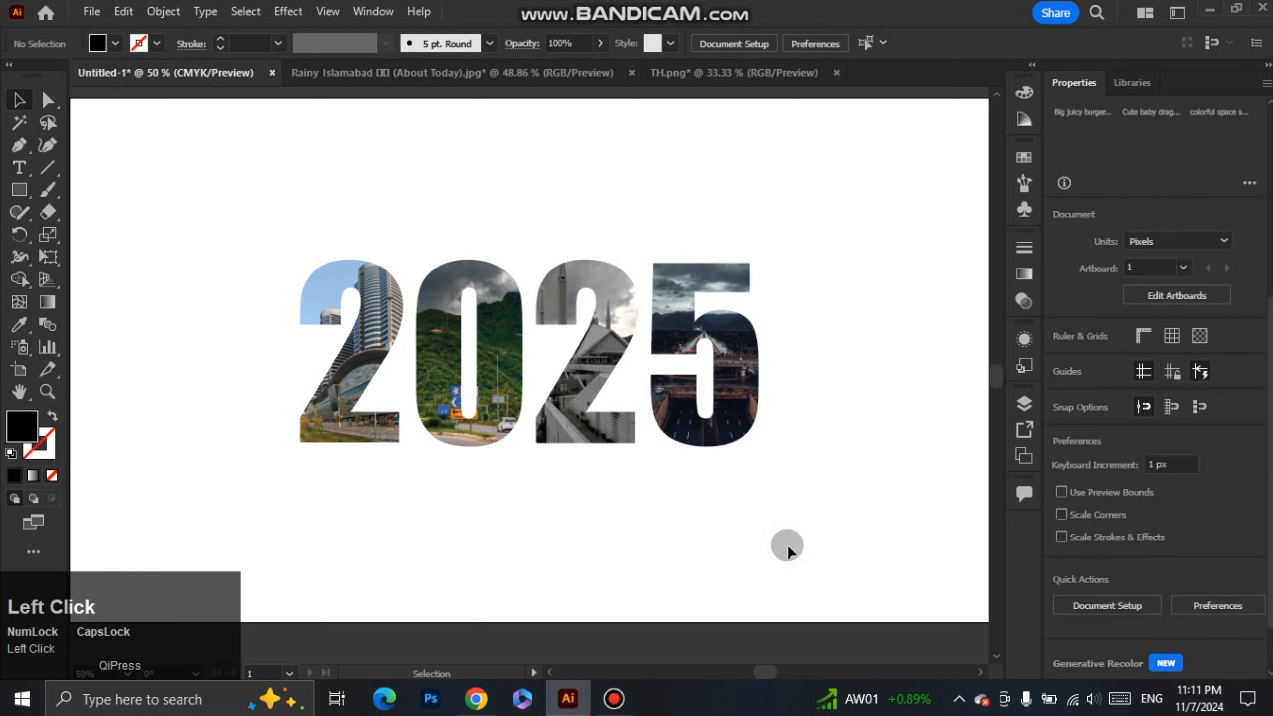
Group the four photo-filled 2025 digits into one object
scroll(740, 460, "down", 1)
left_click(712, 463)
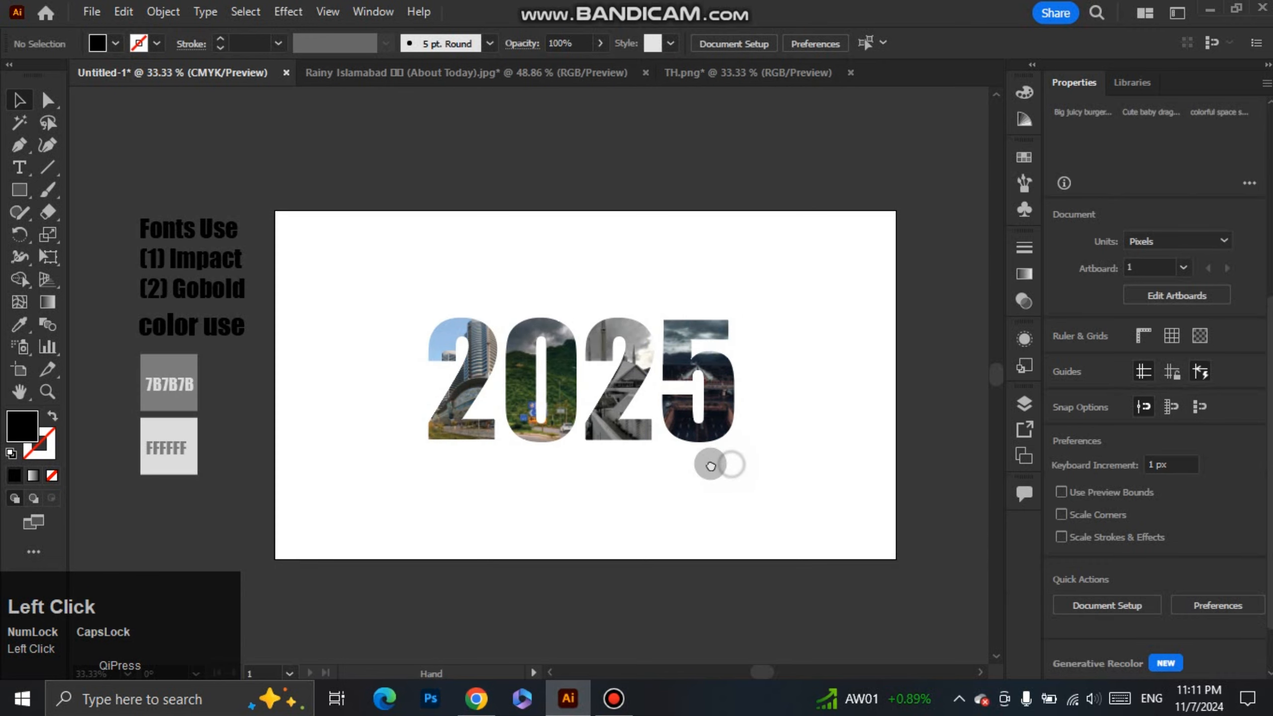
scroll(710, 464, "up", 1)
left_click(502, 354)
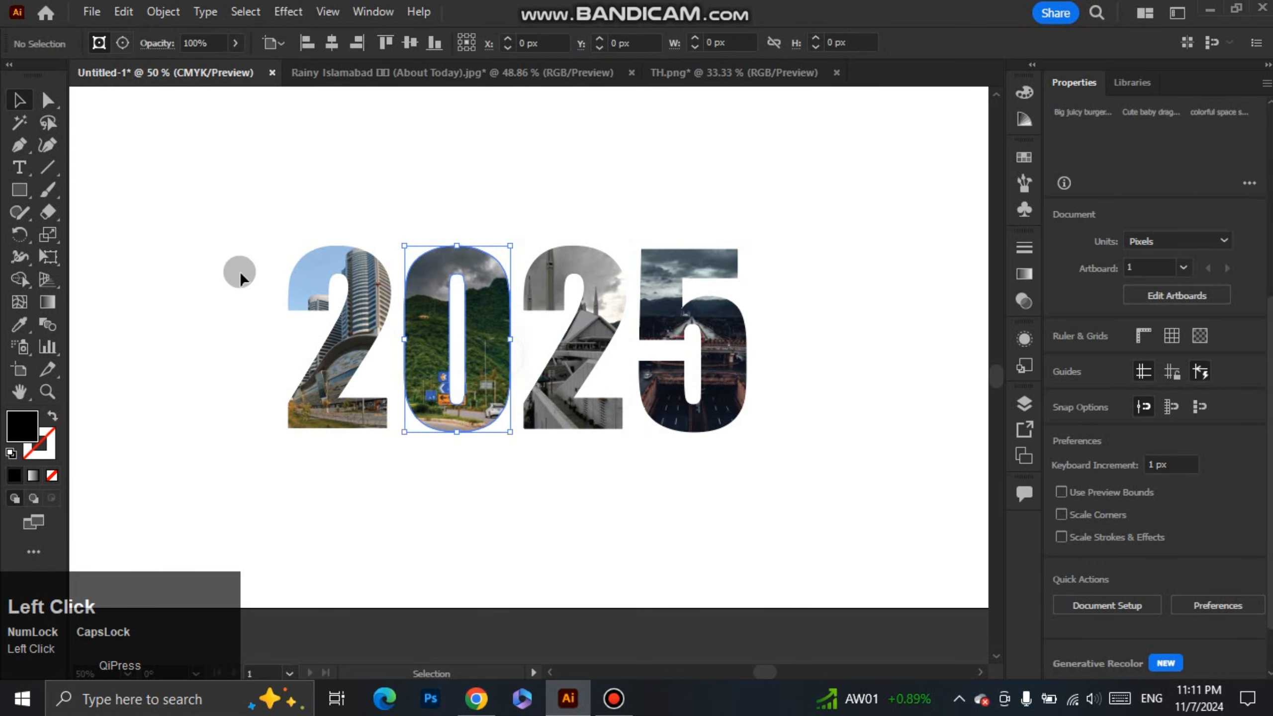
key("ctrl+a")
key("ctrl+g")
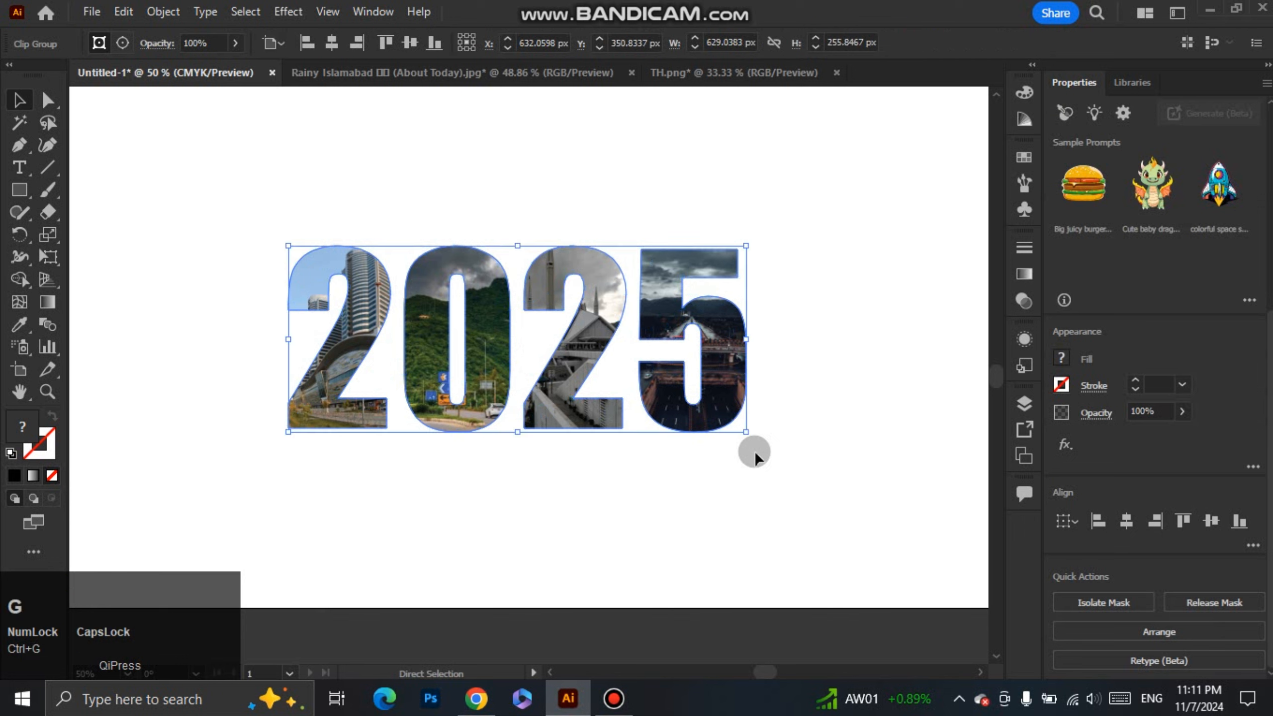
Start a Drop Shadow effect on the 2025 group and reduce its blur to 3 px
left_click(289, 17)
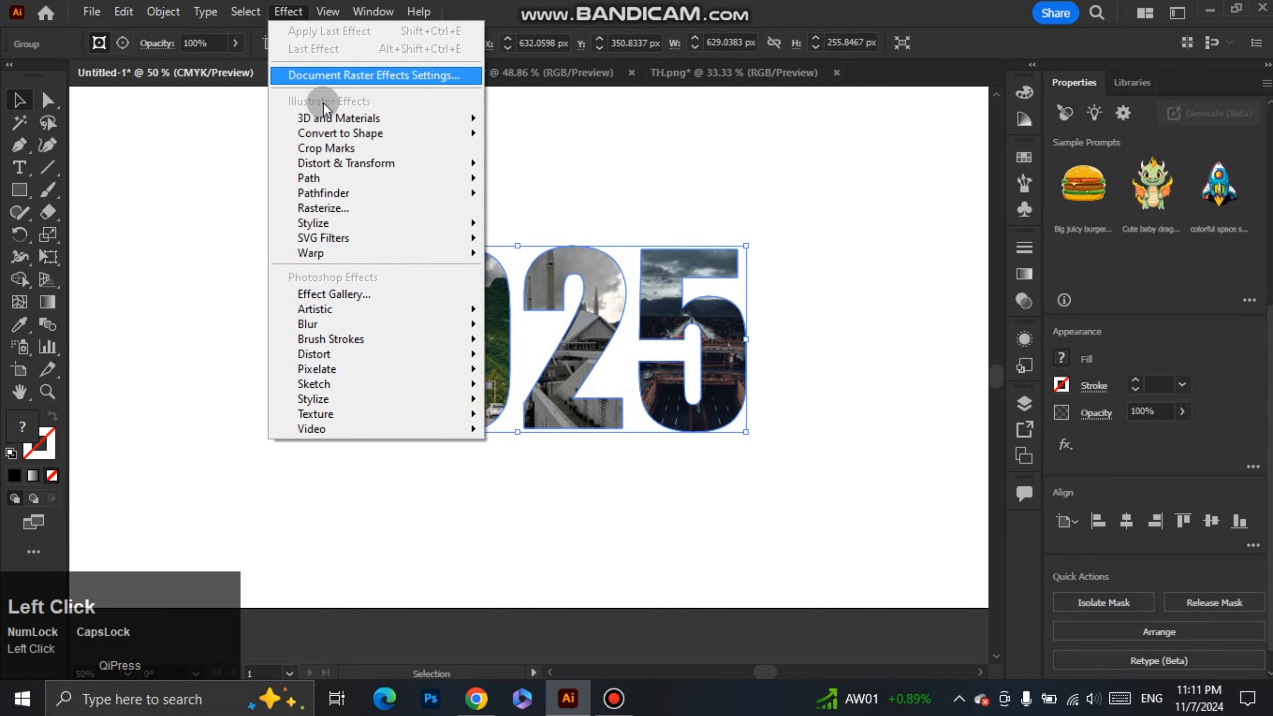
mouse_move(368, 223)
left_click(503, 226)
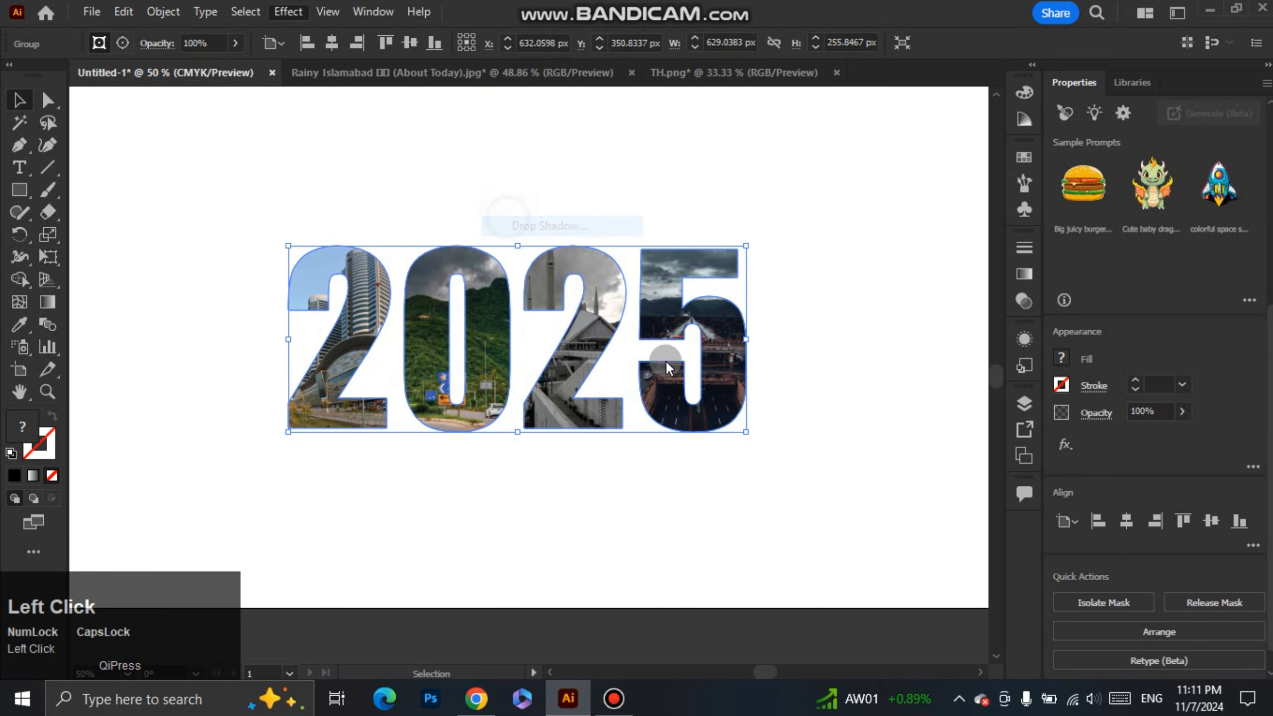
left_click_drag(692, 211, 901, 206)
left_click(827, 369)
left_click(782, 373)
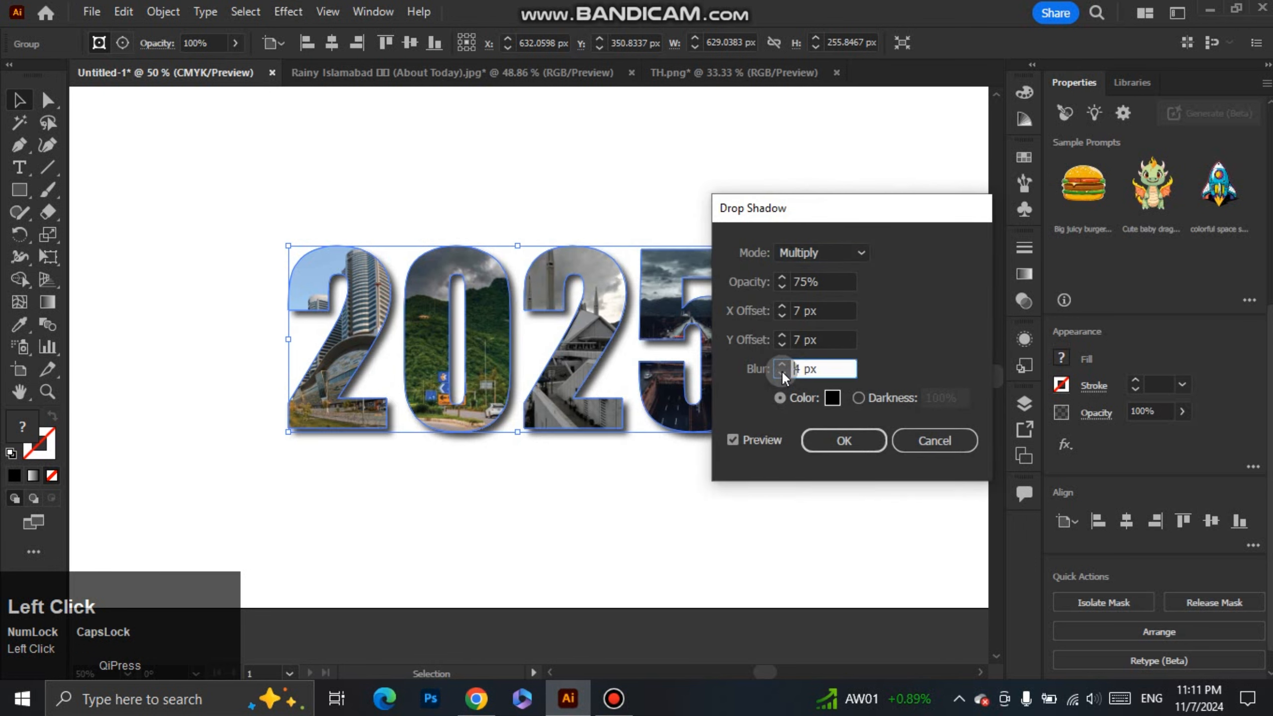
left_click(782, 373)
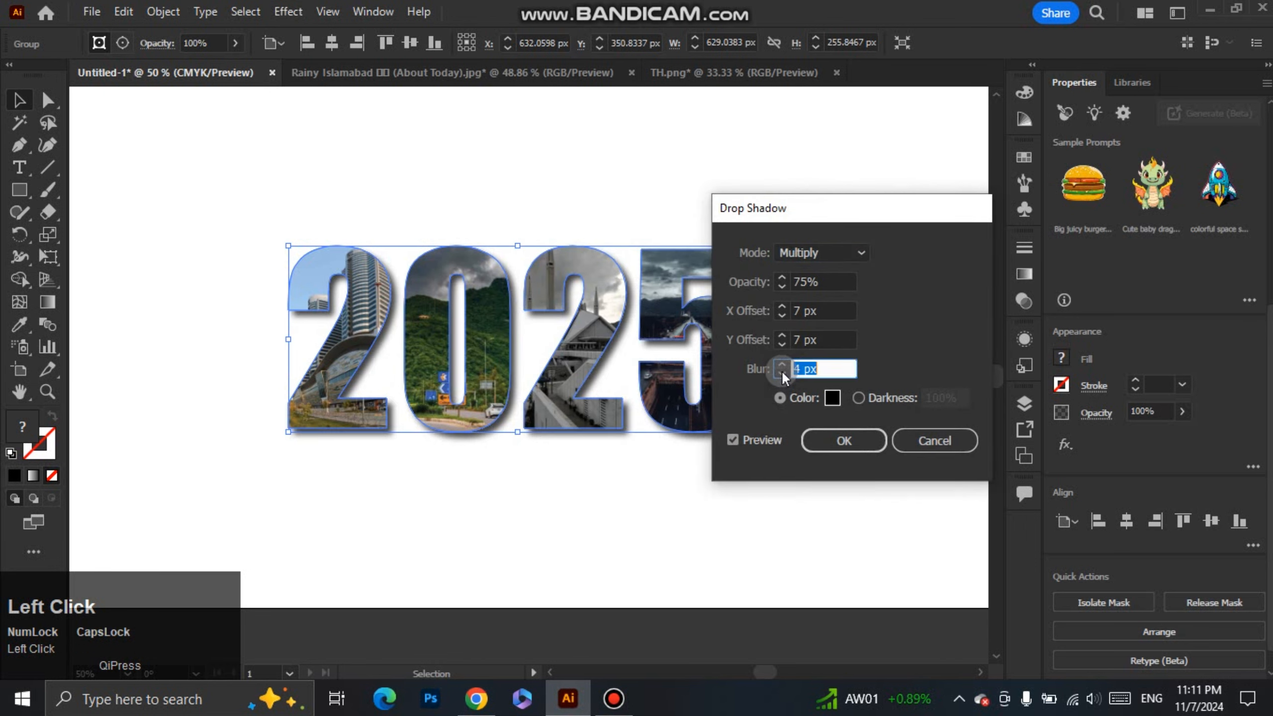
Set the drop shadow's X and Y offsets to 9 px and its blur to 2 px
left_click(783, 336)
left_click(782, 335)
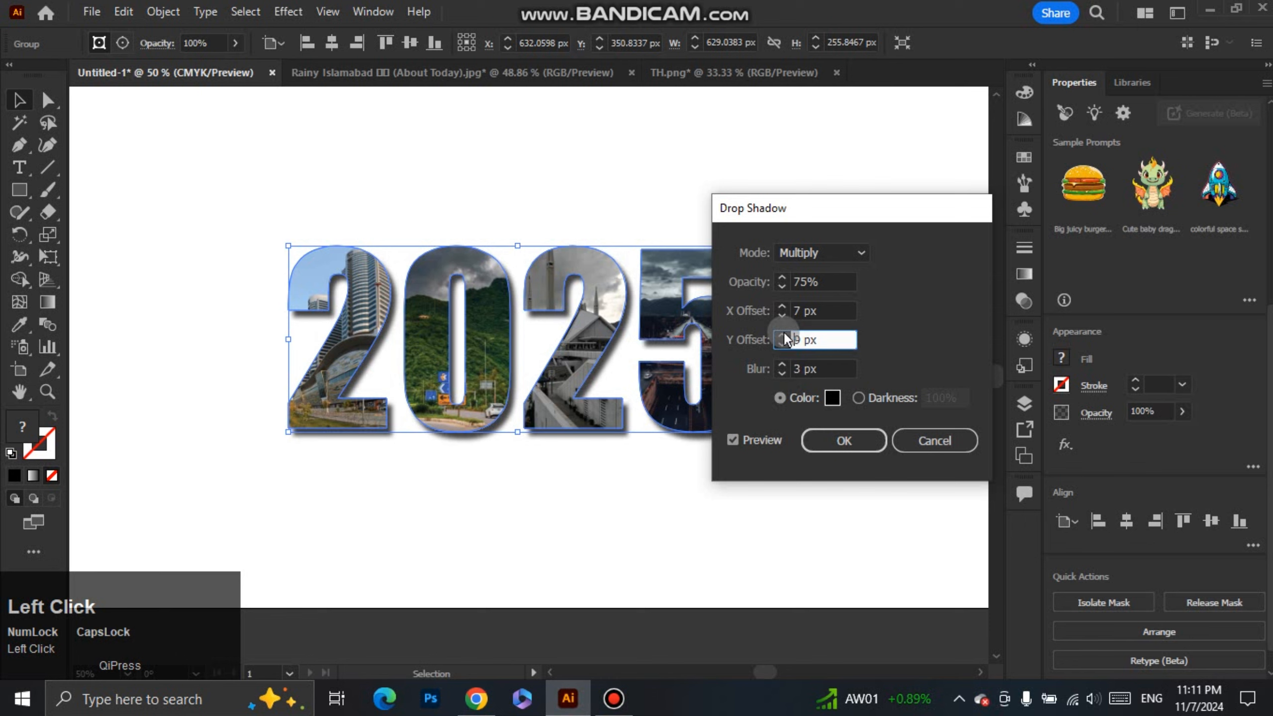
left_click(780, 373)
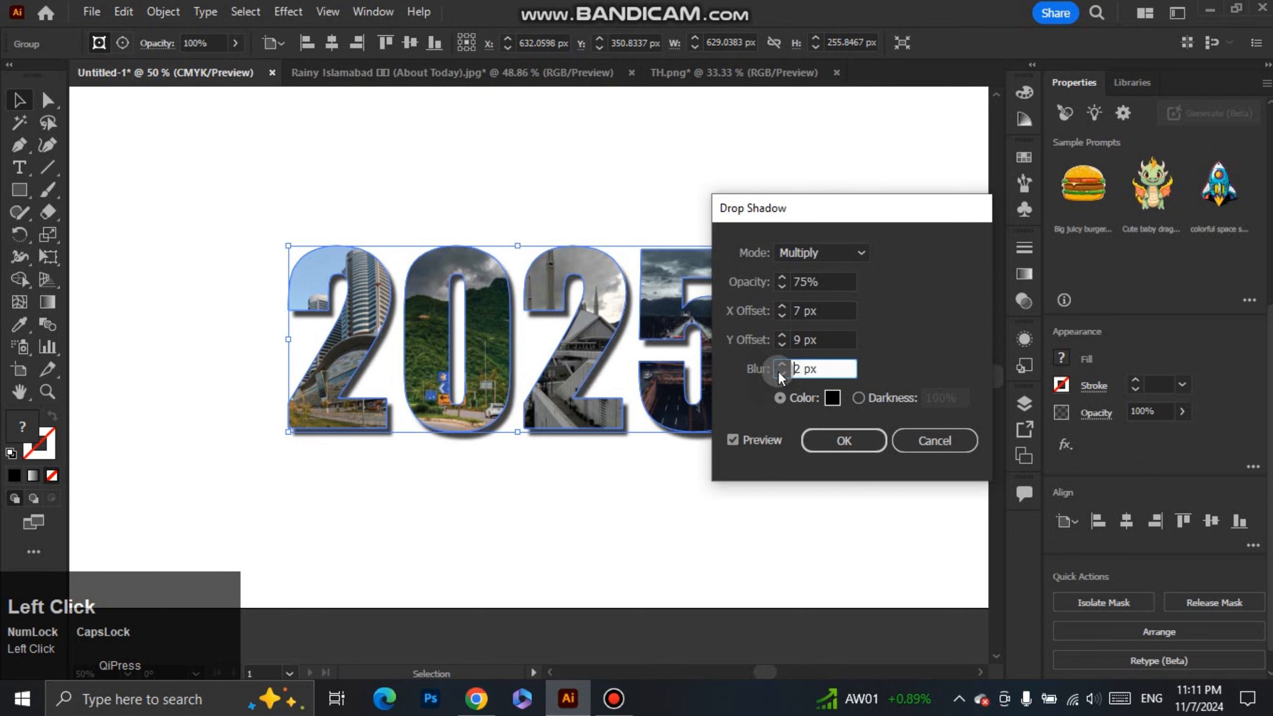
left_click(781, 307)
left_click(781, 307)
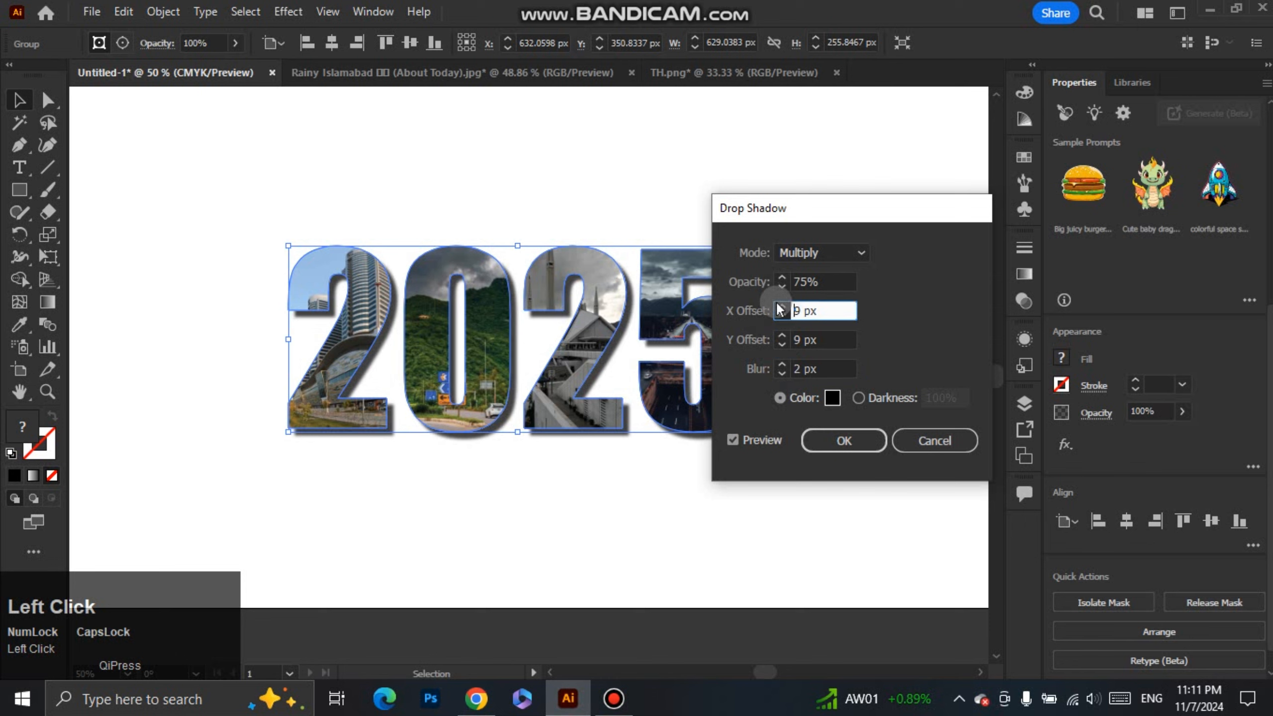
left_click(786, 365)
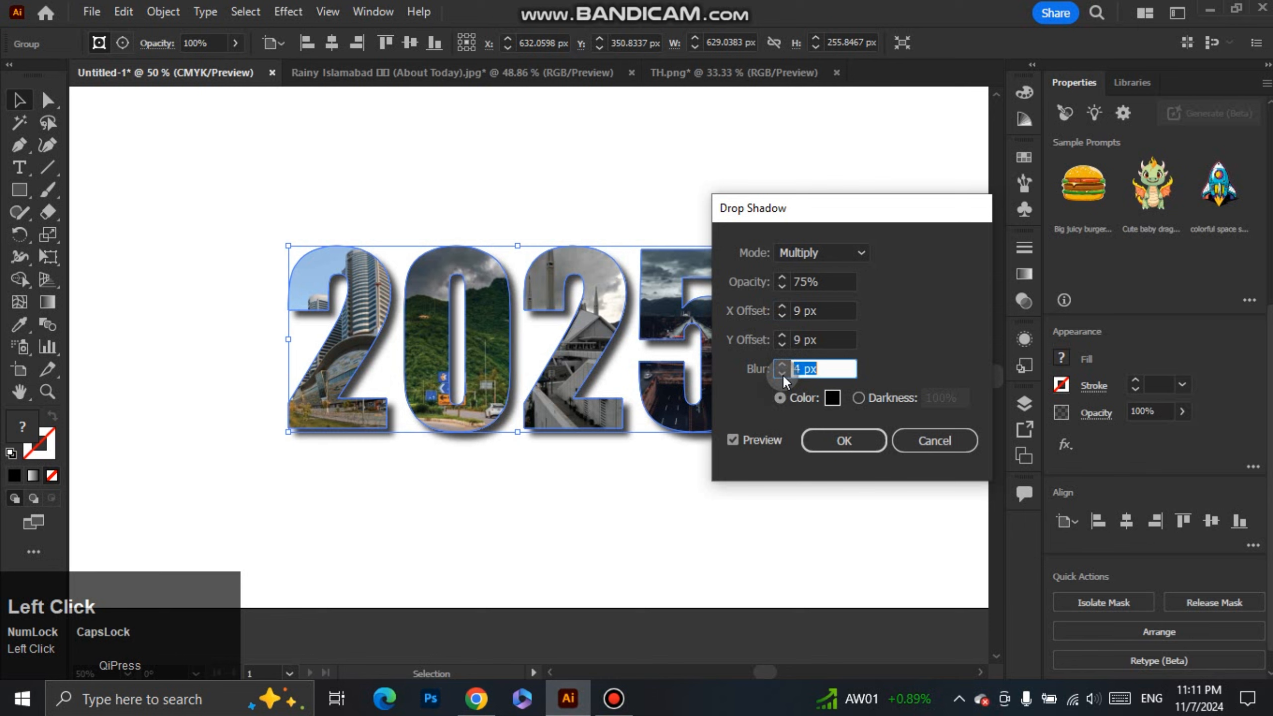
left_click(782, 374)
Set the shadow's Y offset to 10 px and X offset to 8 px, and apply the effect
left_click(782, 345)
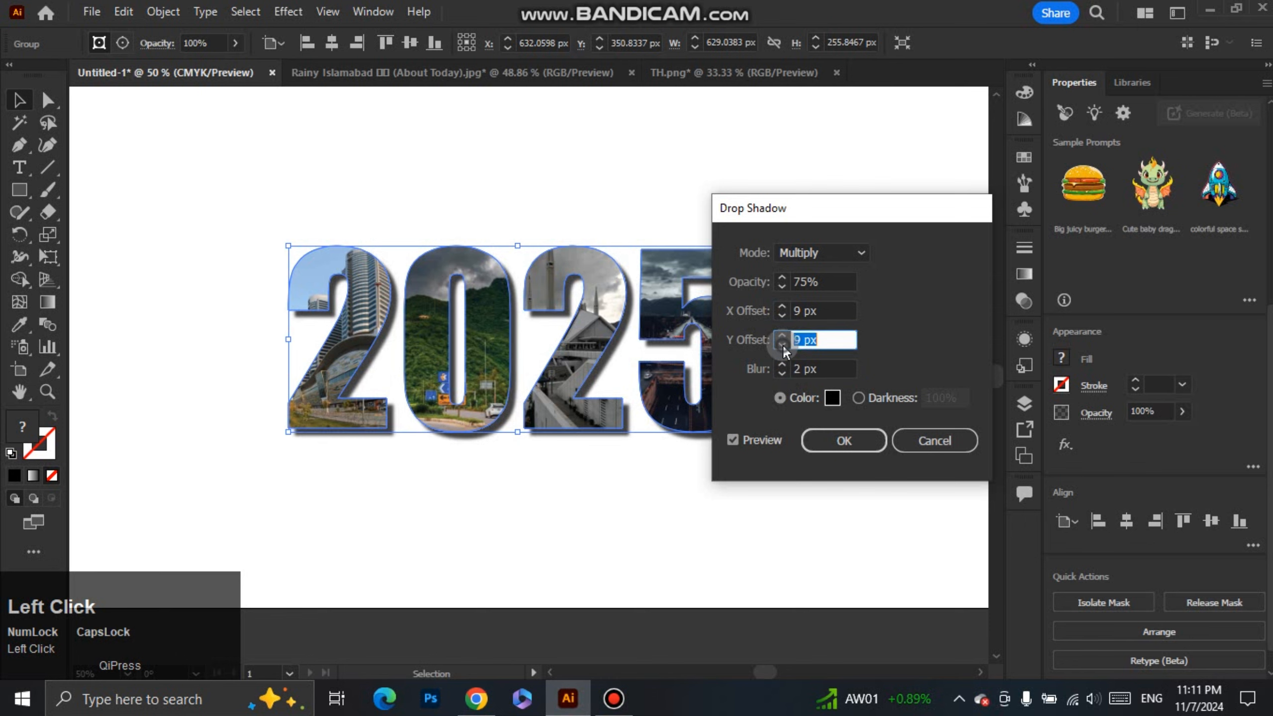
left_click(782, 336)
left_click(783, 336)
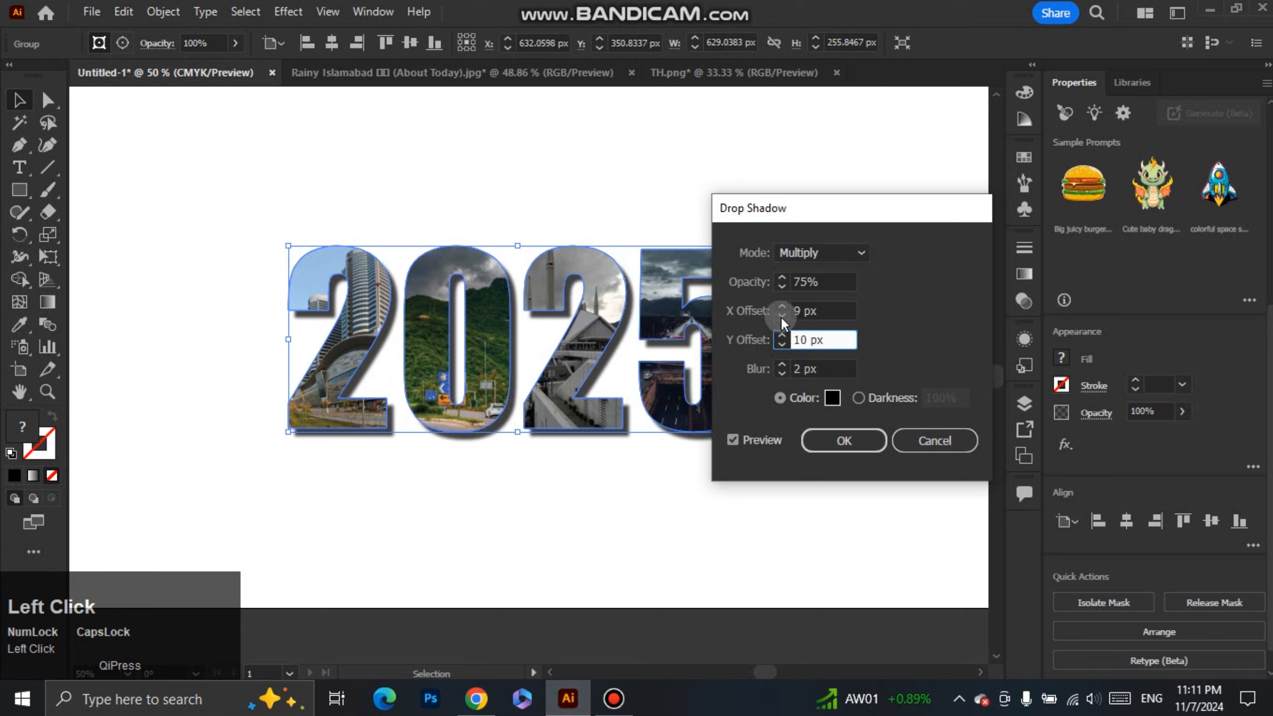
left_click(781, 317)
left_click(822, 433)
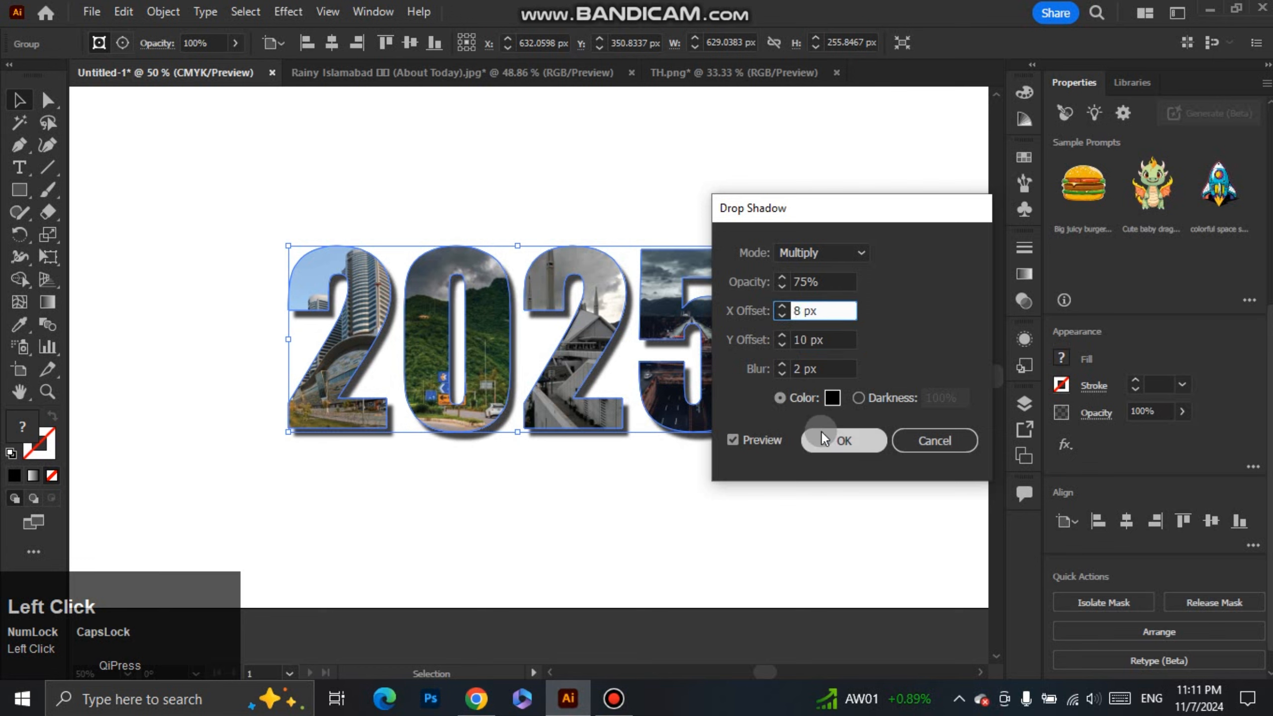
left_click(716, 486)
scroll(715, 486, "down", 1)
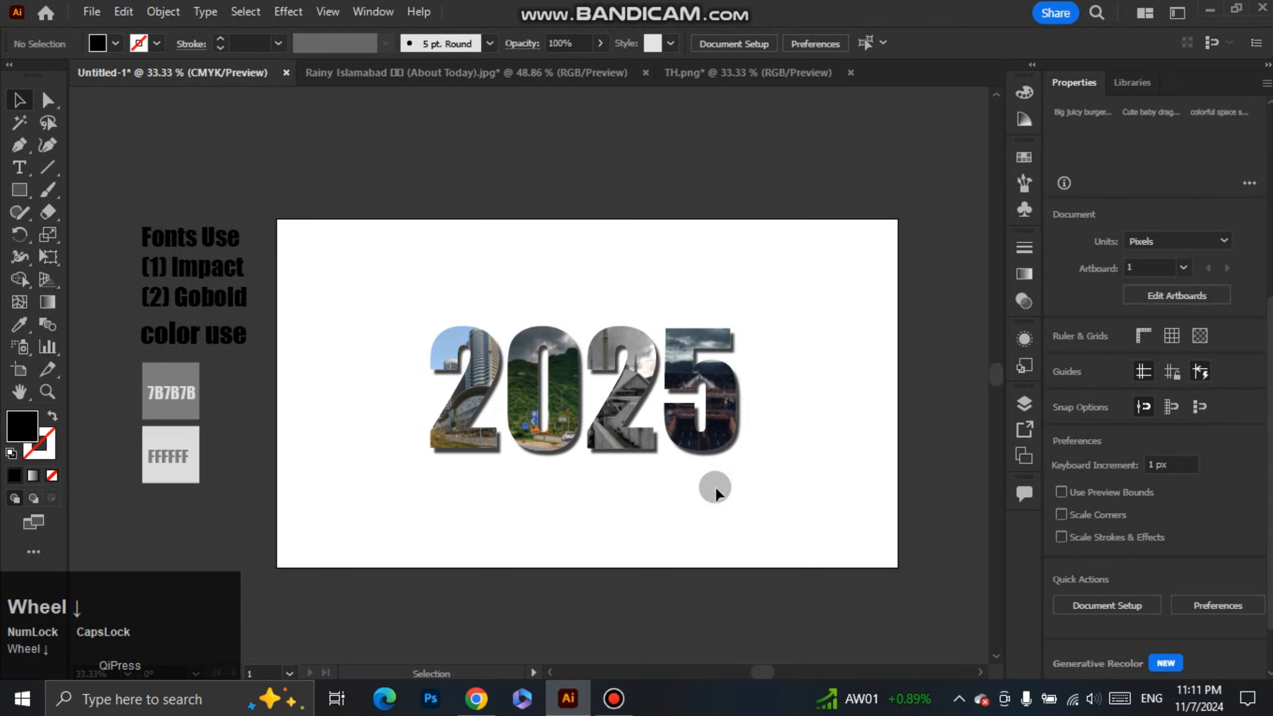
Draw a rectangle covering the whole artboard
right_click(28, 192)
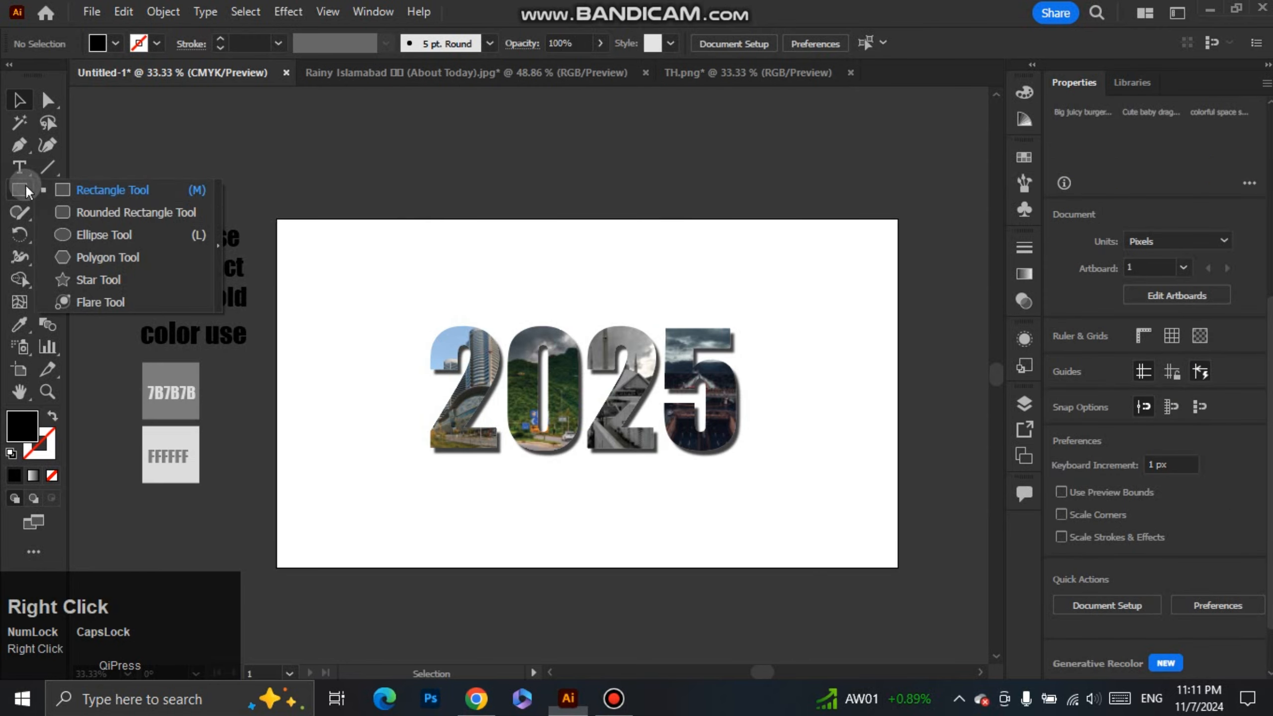
left_click(115, 189)
left_click_drag(278, 220, 895, 569)
left_click(19, 99)
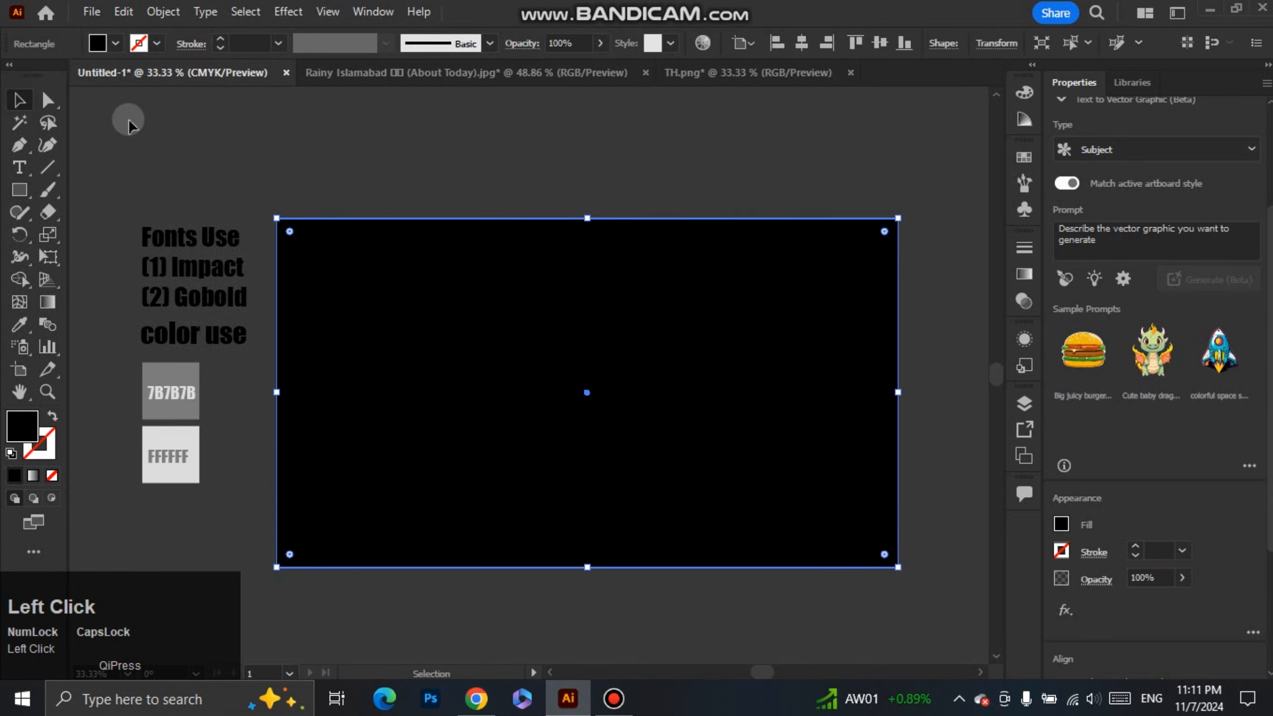
Fill the artboard-sized rectangle with the grey sampled from the 7B7B7B swatch
left_click(328, 248)
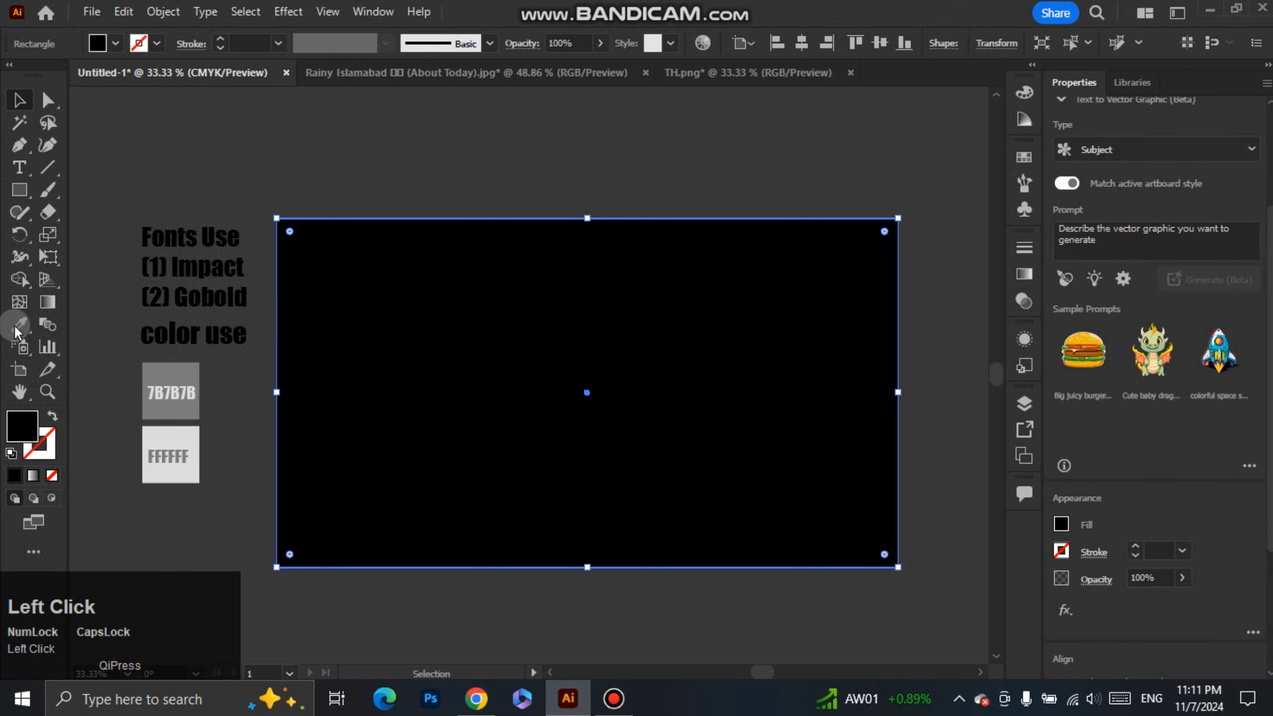
key("i")
left_click(147, 413)
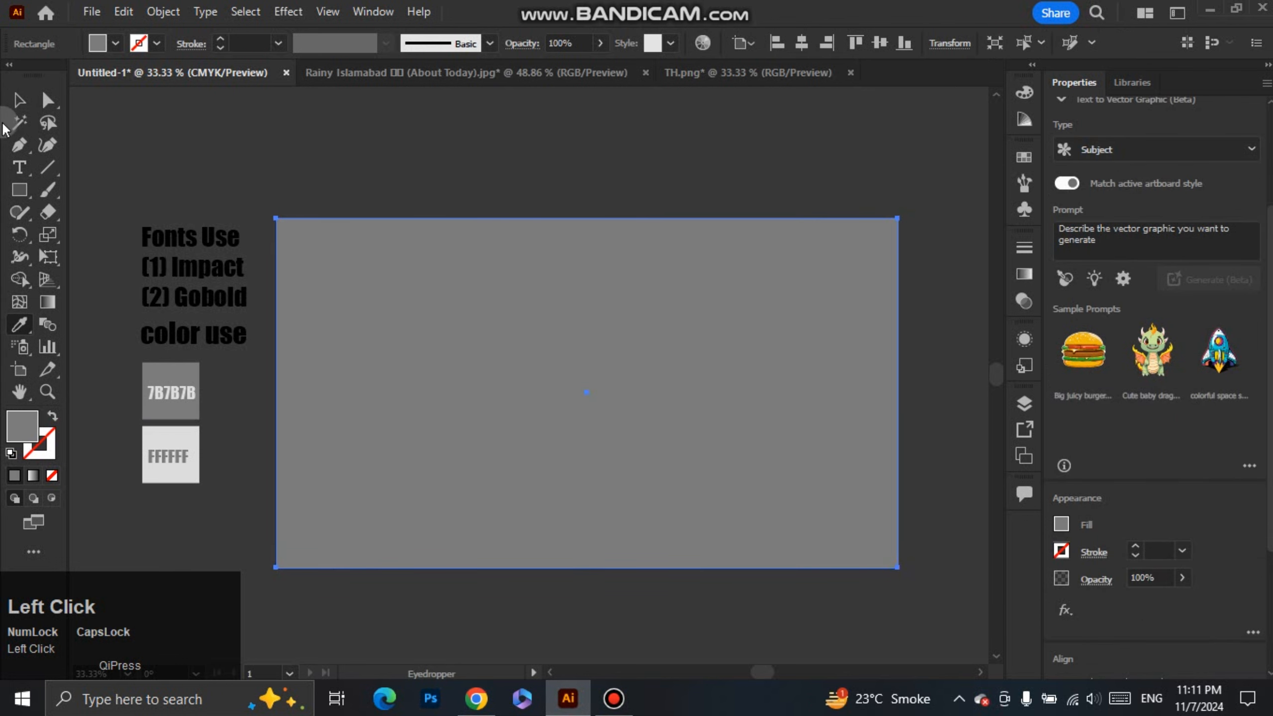
left_click(19, 100)
Send the grey rectangle to the back, behind the 2025 digits
left_click(383, 239, "shift")
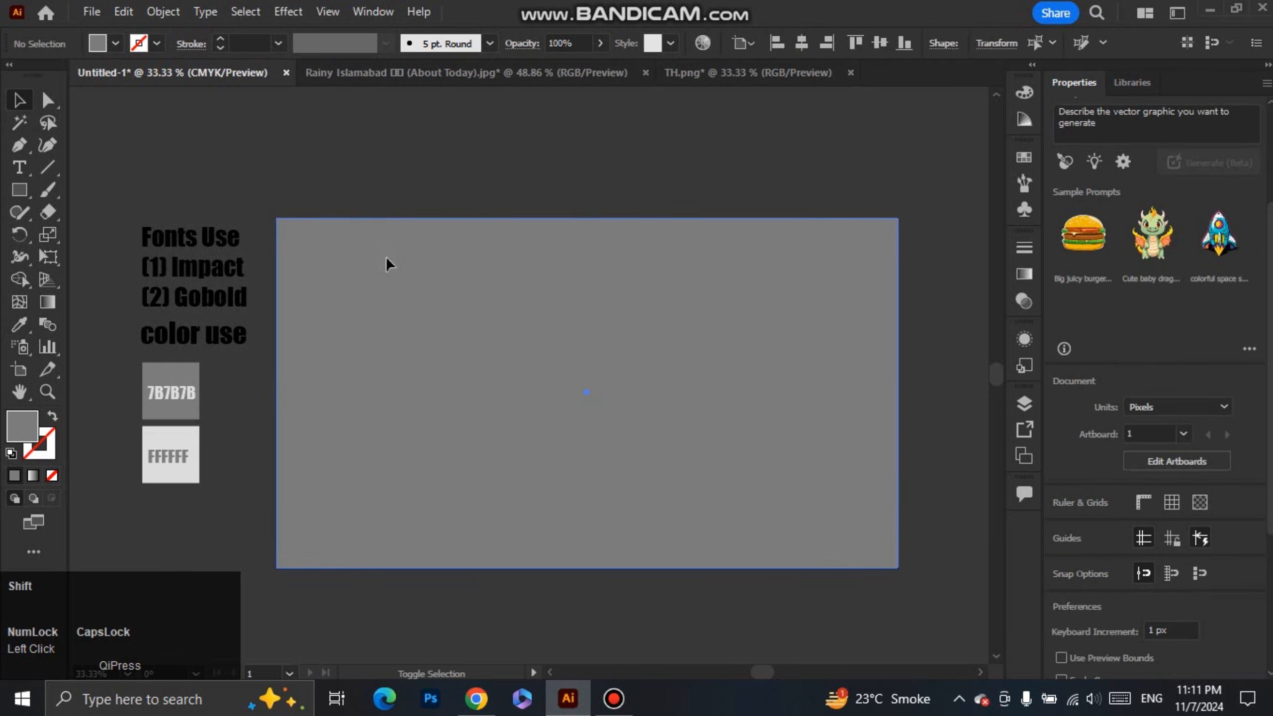
key("ctrl+shift+bracketleft")
left_click(492, 175)
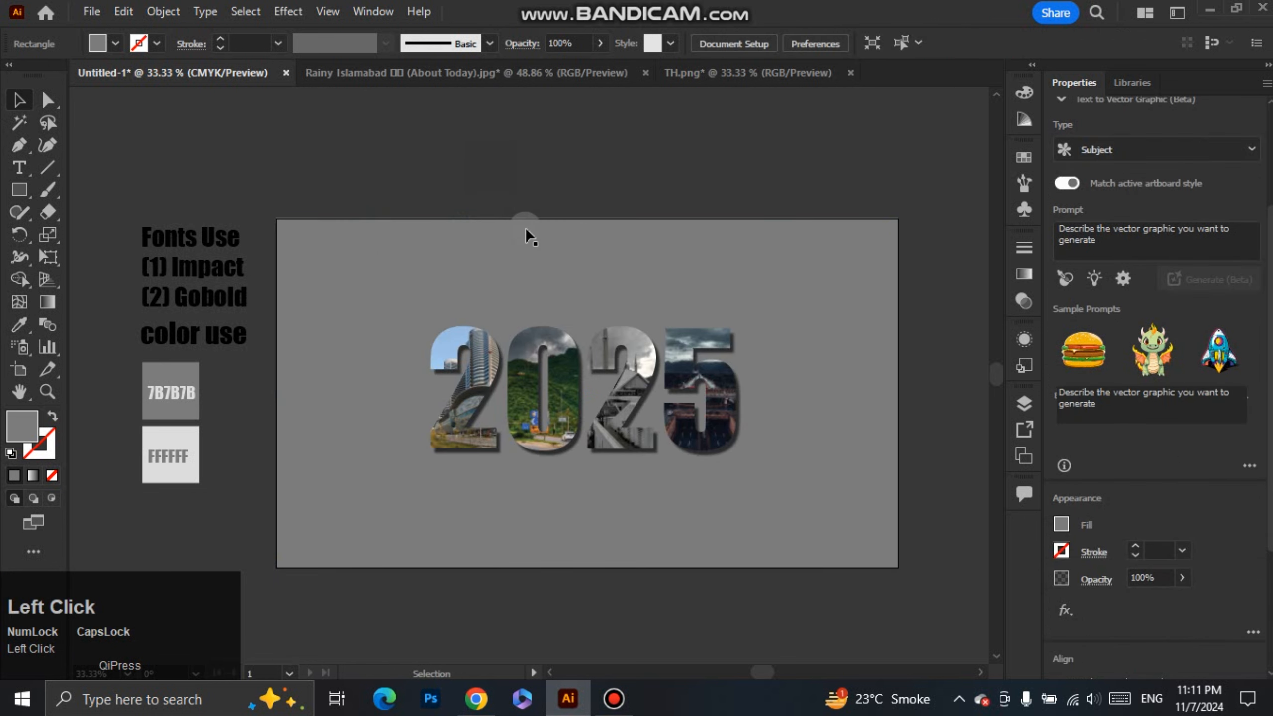
Enlarge the grey background proportionally from its centre slightly beyond the artboard edges and lock it
left_click(544, 264)
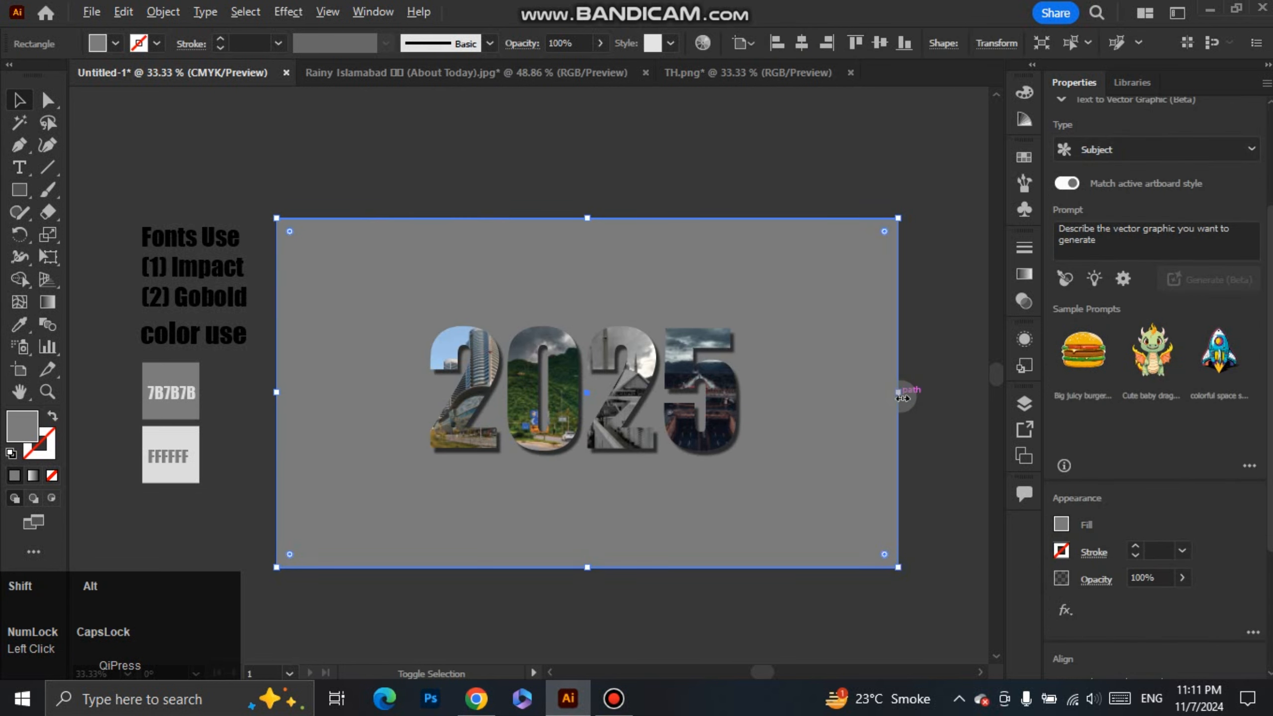
left_click_drag(903, 396, 906, 396)
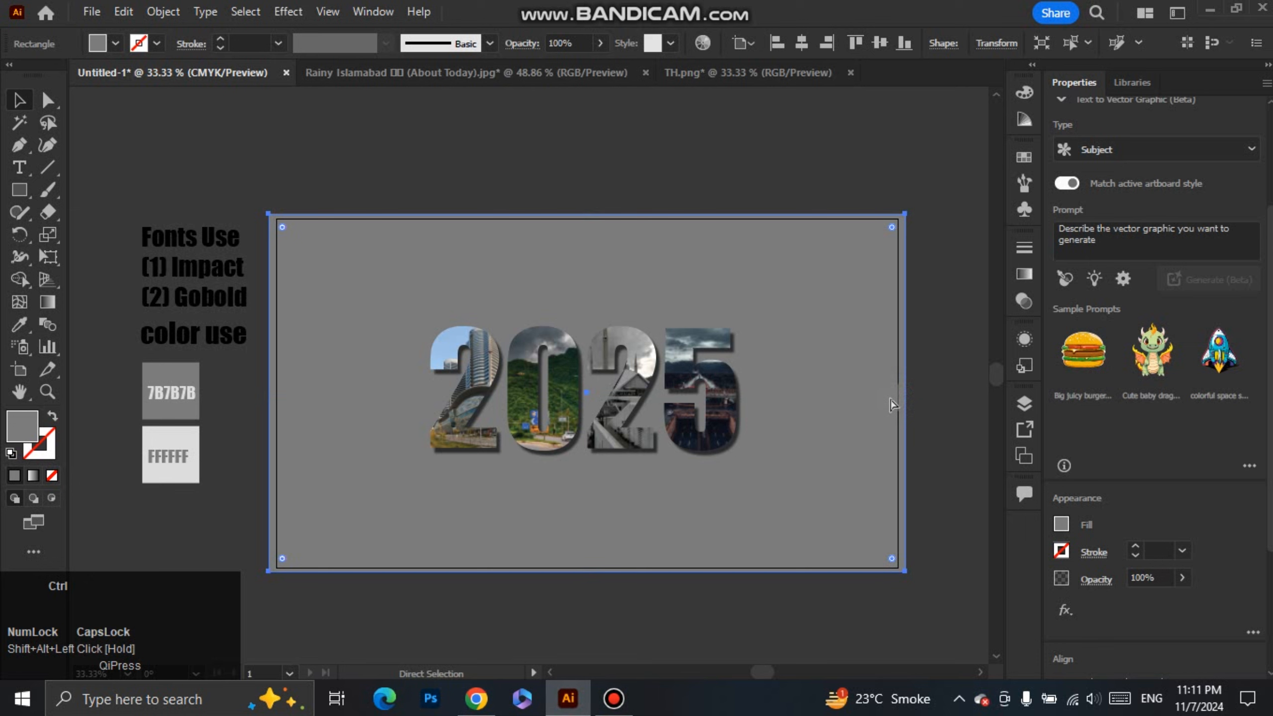
key("ctrl+2")
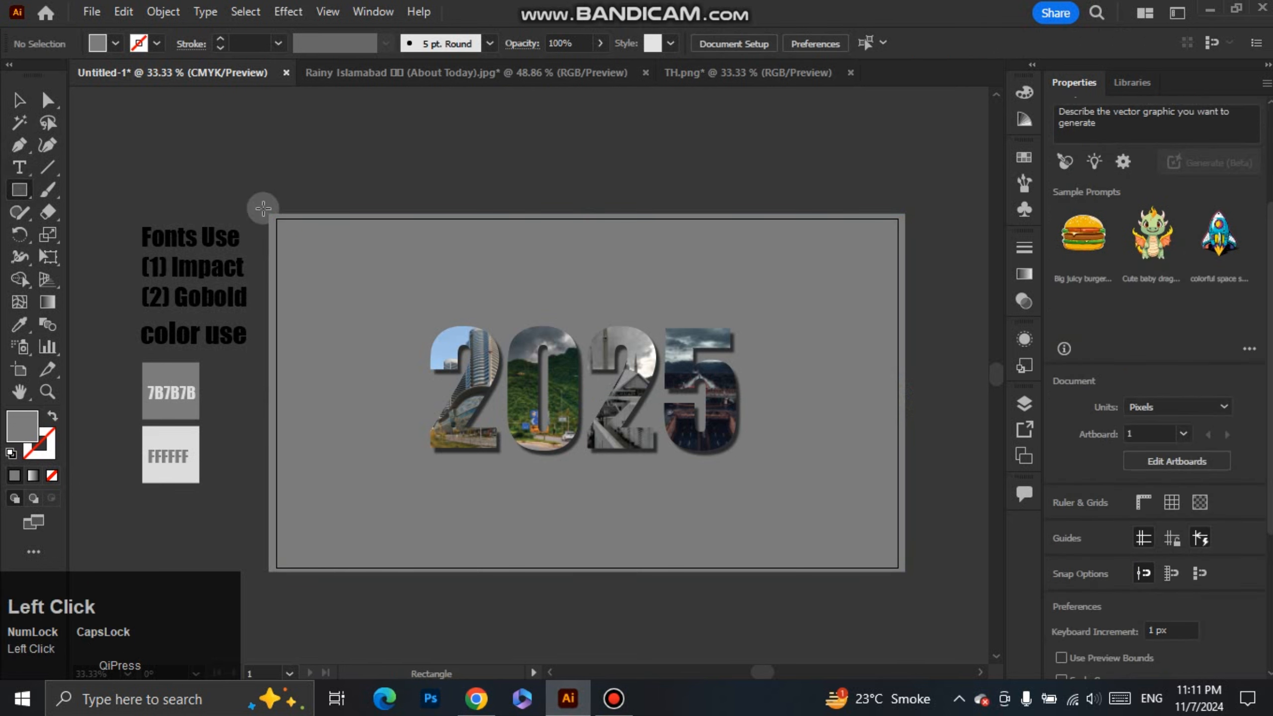
Draw a second artboard-sized rectangle and move it down so the upper part of the 2025 digits is exposed
left_click_drag(277, 219, 898, 565)
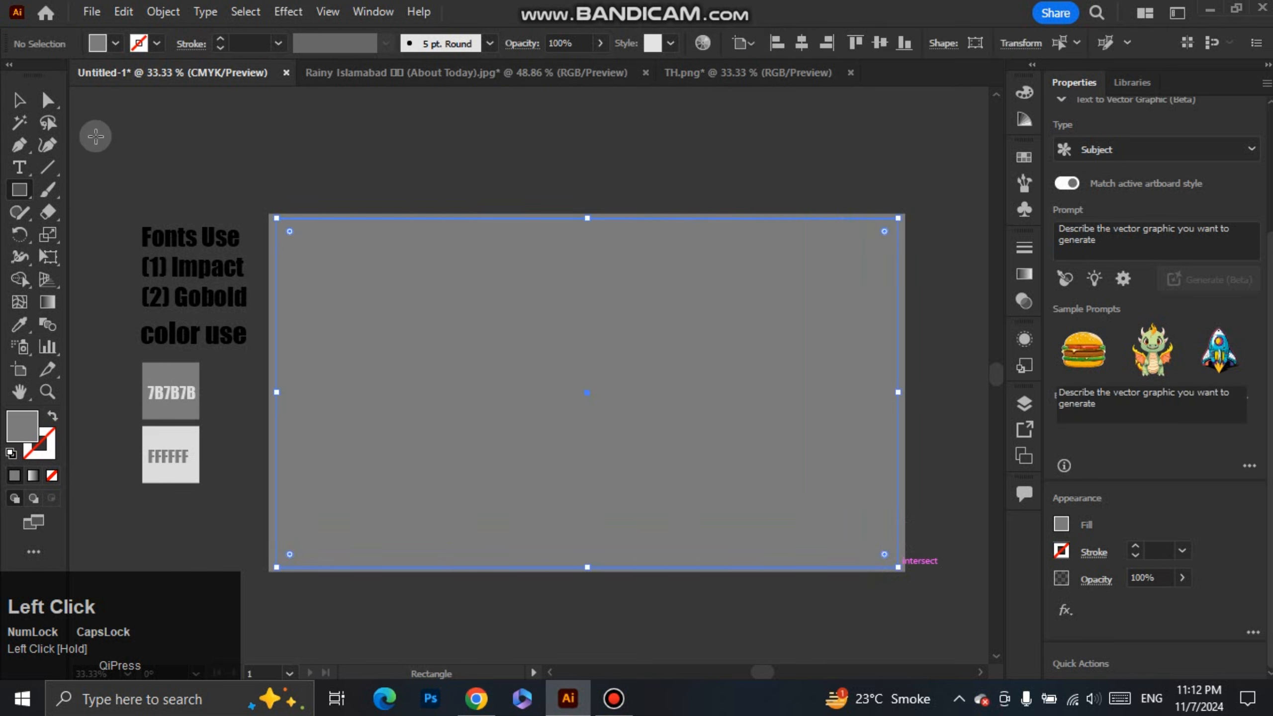
left_click(15, 100)
left_click_drag(401, 256, 430, 362)
left_click_drag(521, 378, 521, 479)
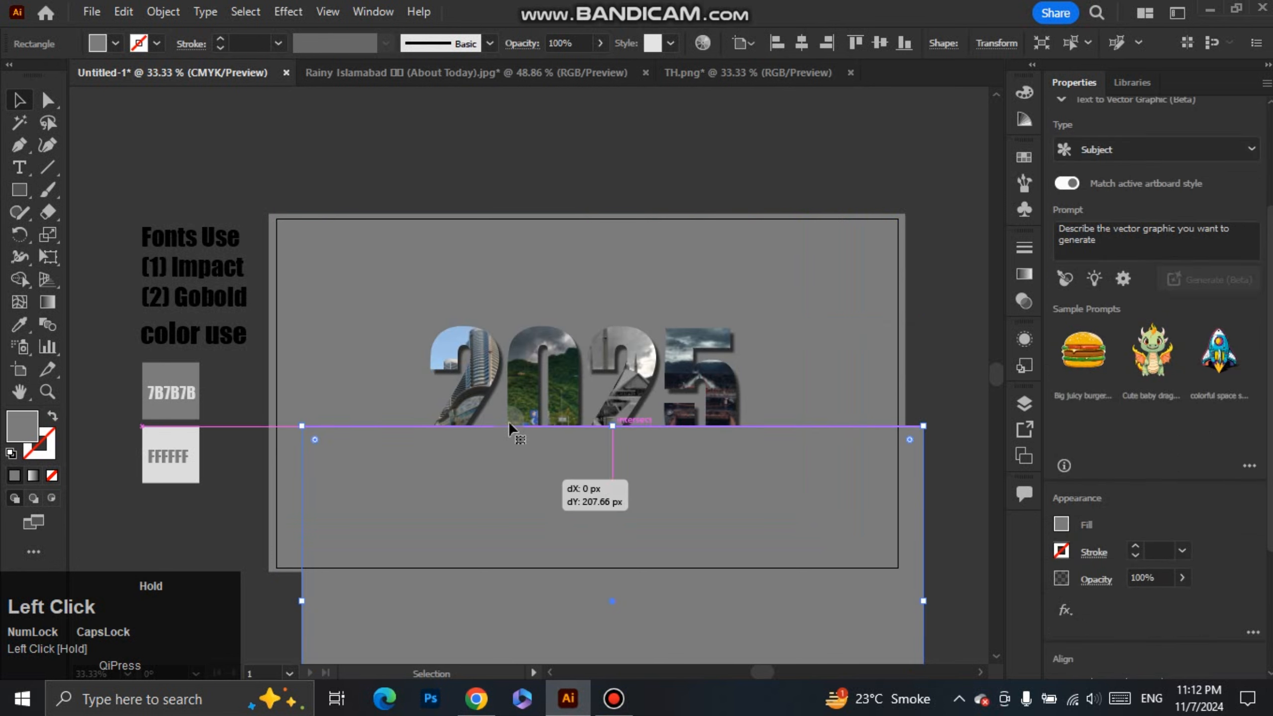
Bring the 2025 group to the front, above the second rectangle
left_click(503, 362)
right_click(503, 361)
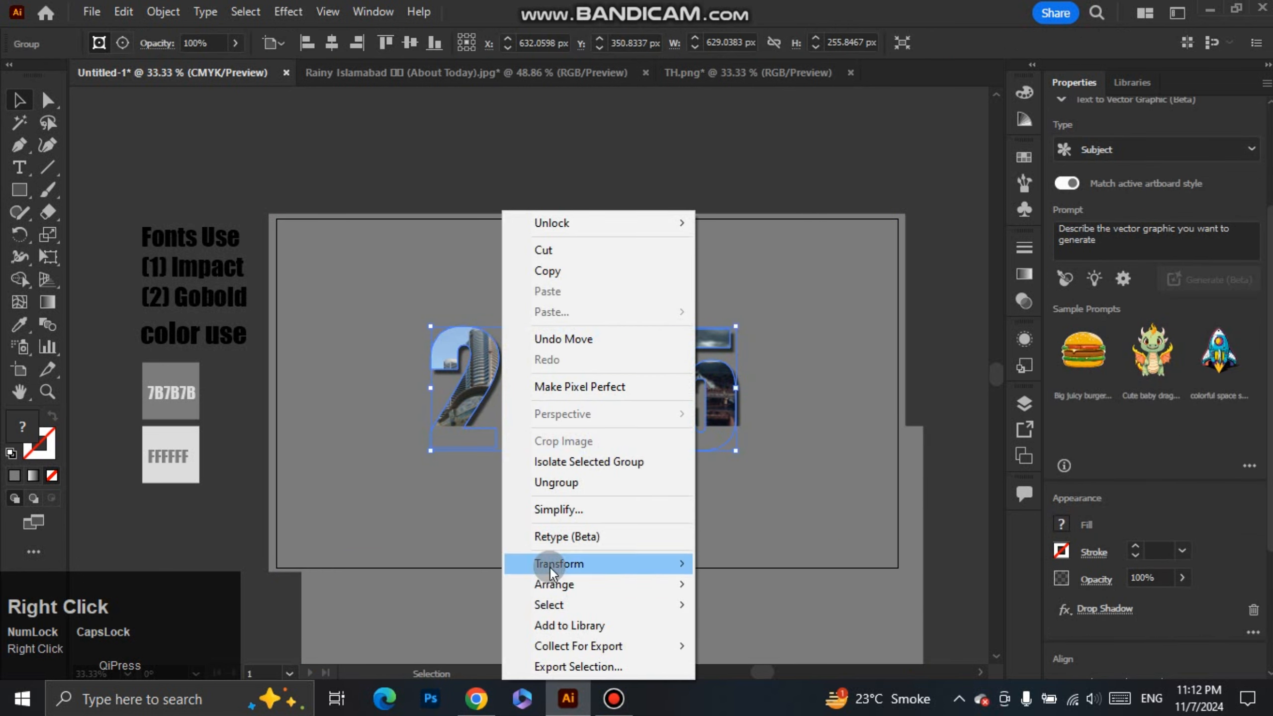
left_click(547, 585)
left_click(731, 584)
Fill the second rectangle with the light colour sampled from the FFFFFF swatch
left_click(472, 497)
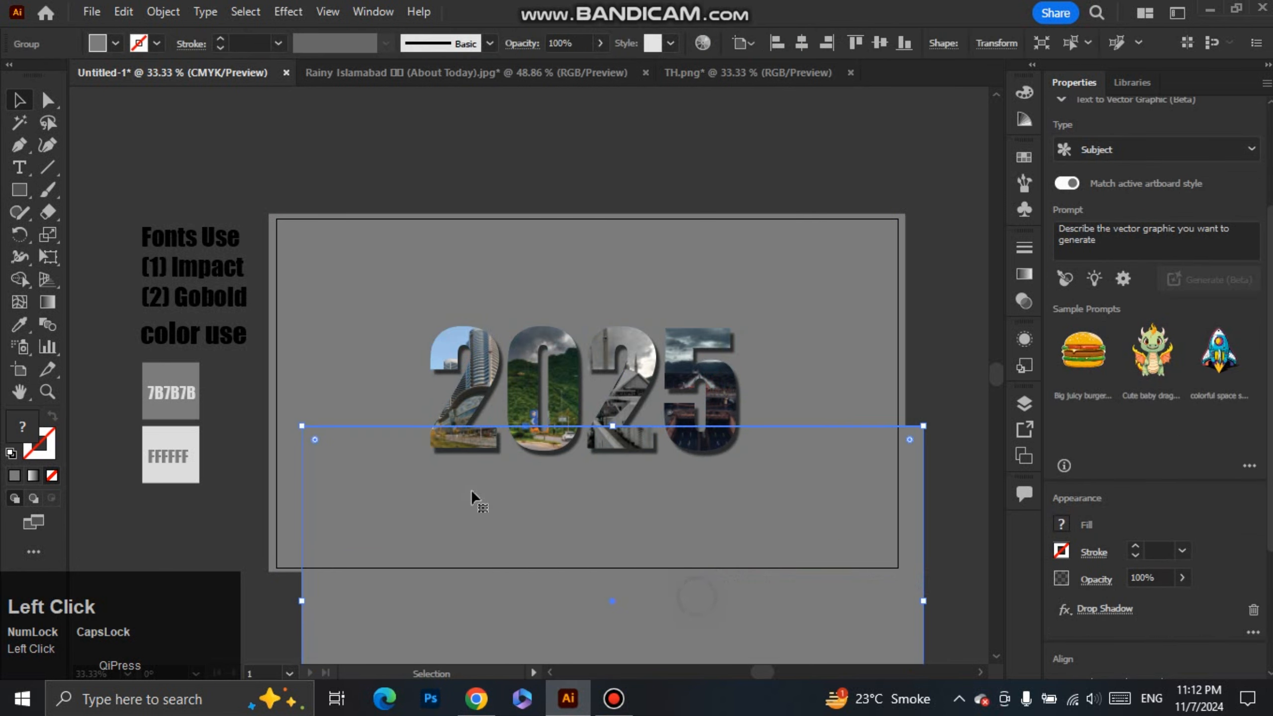
left_click(20, 326)
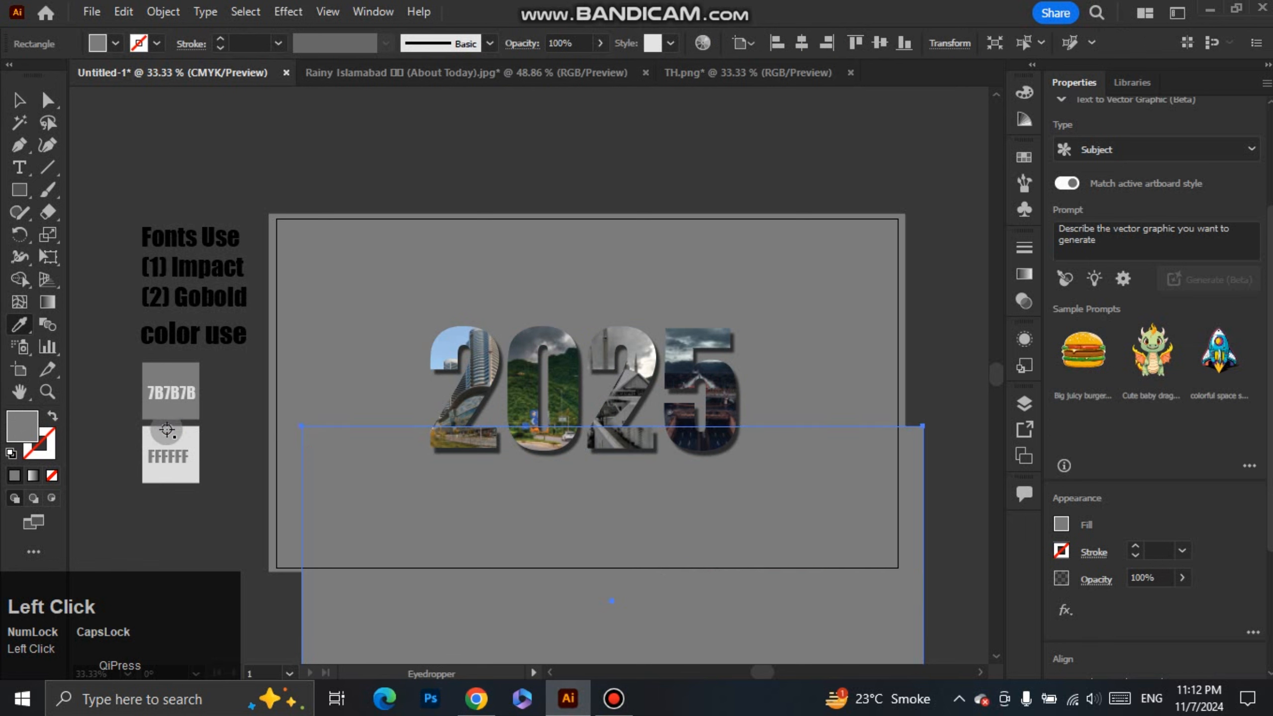
left_click(169, 435)
left_click(15, 100)
Centre the light rectangle horizontally and vertically on the artboard behind the 2025 digits
left_click(400, 474)
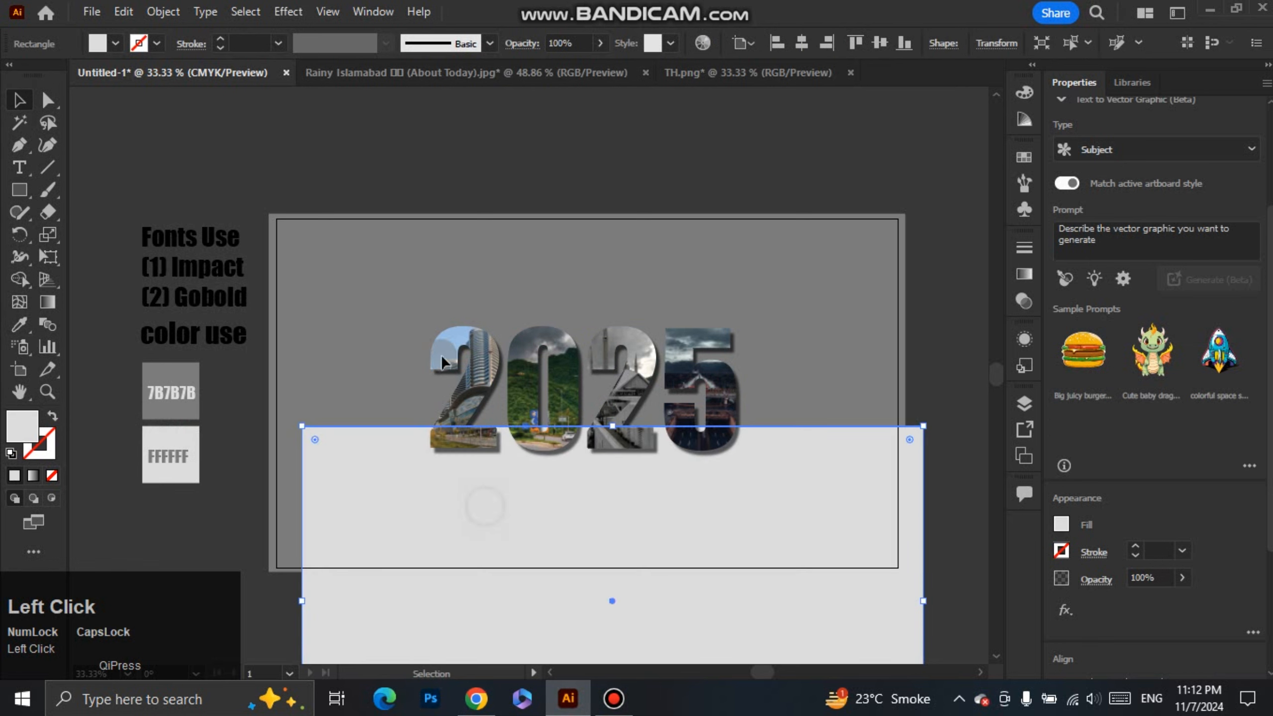
left_click_drag(442, 354, 440, 338)
left_click_drag(1270, 402, 1118, 449)
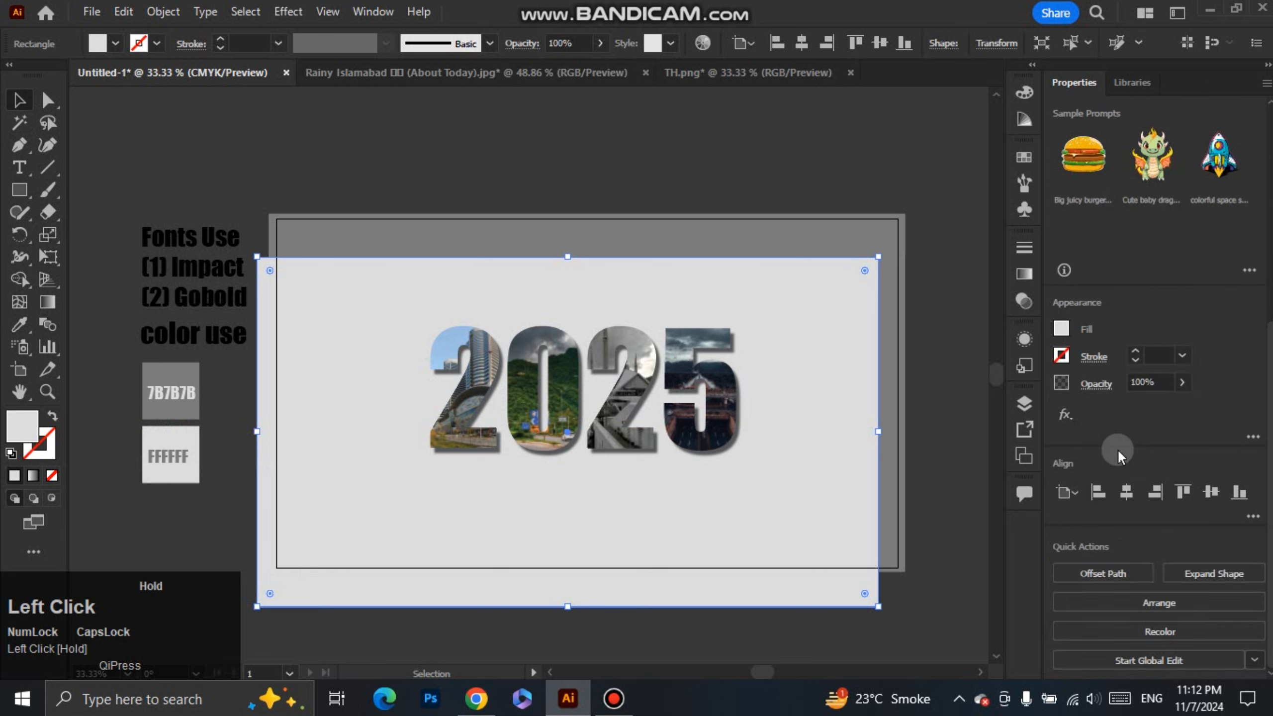
left_click(1128, 491)
left_click(1210, 491)
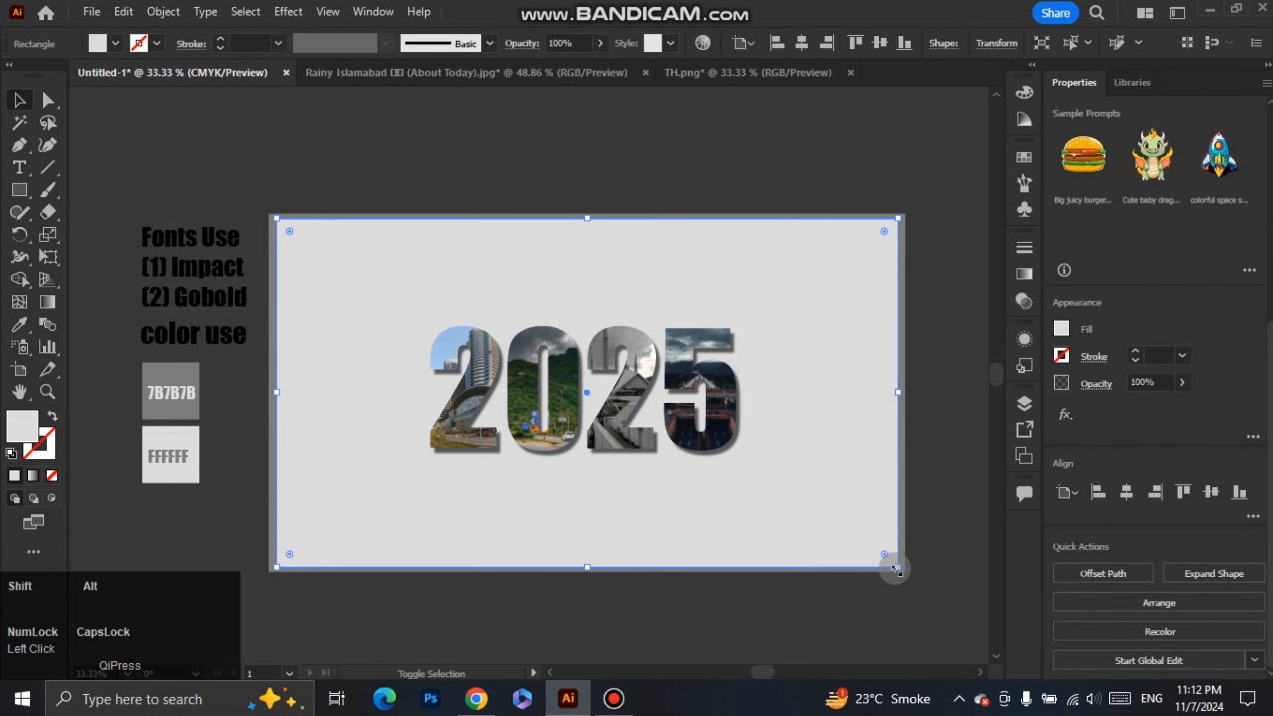
Scale the light rectangle down proportionally from its centre inside the artboard and widen it slightly on both sides
left_click_drag(896, 570, 872, 552)
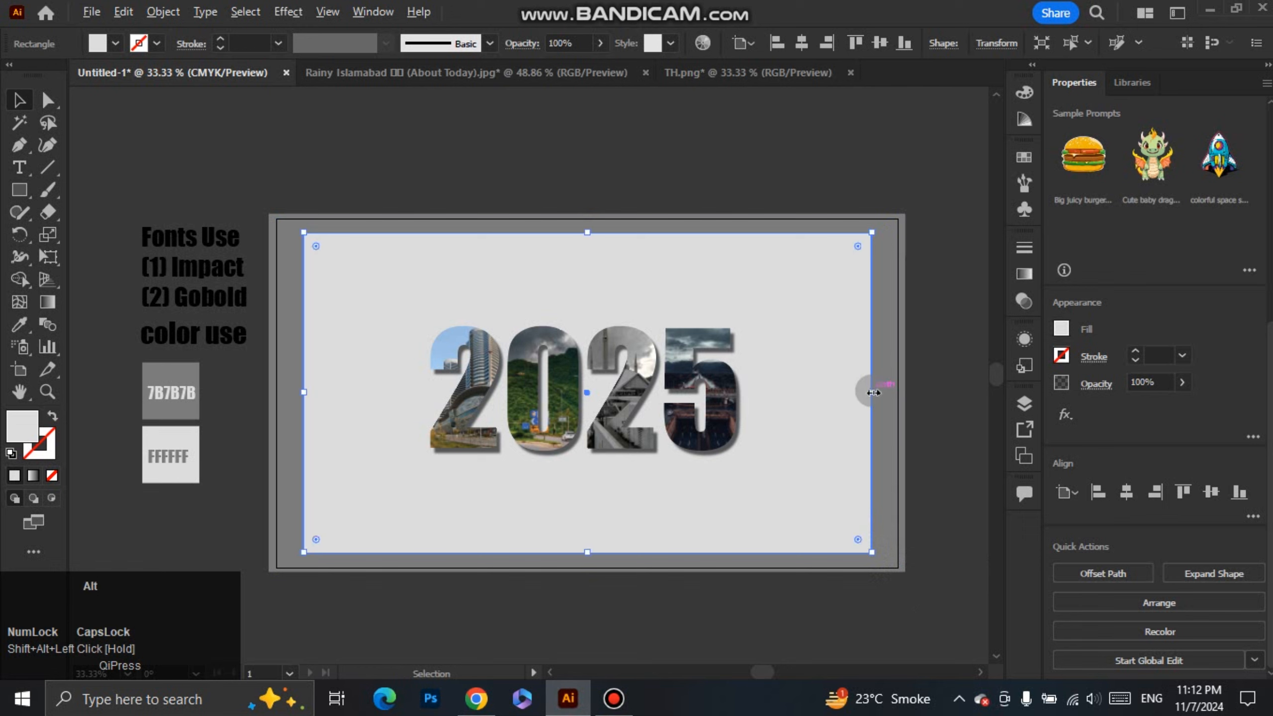
left_click_drag(872, 393, 888, 395)
left_click(825, 496)
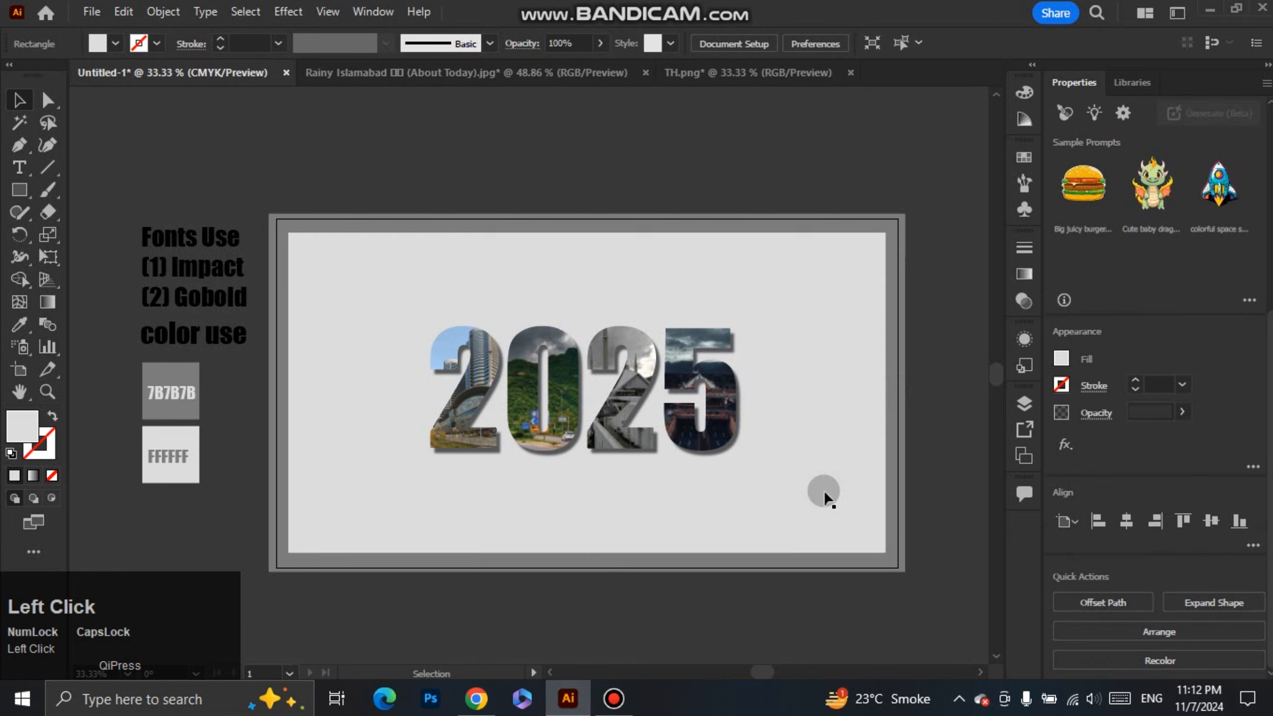
Reduce the light rectangle's width and height symmetrically about its centre to leave a wider grey border around it
scroll(825, 494, "down", 2)
left_click(824, 492)
scroll(824, 491, "up", 2)
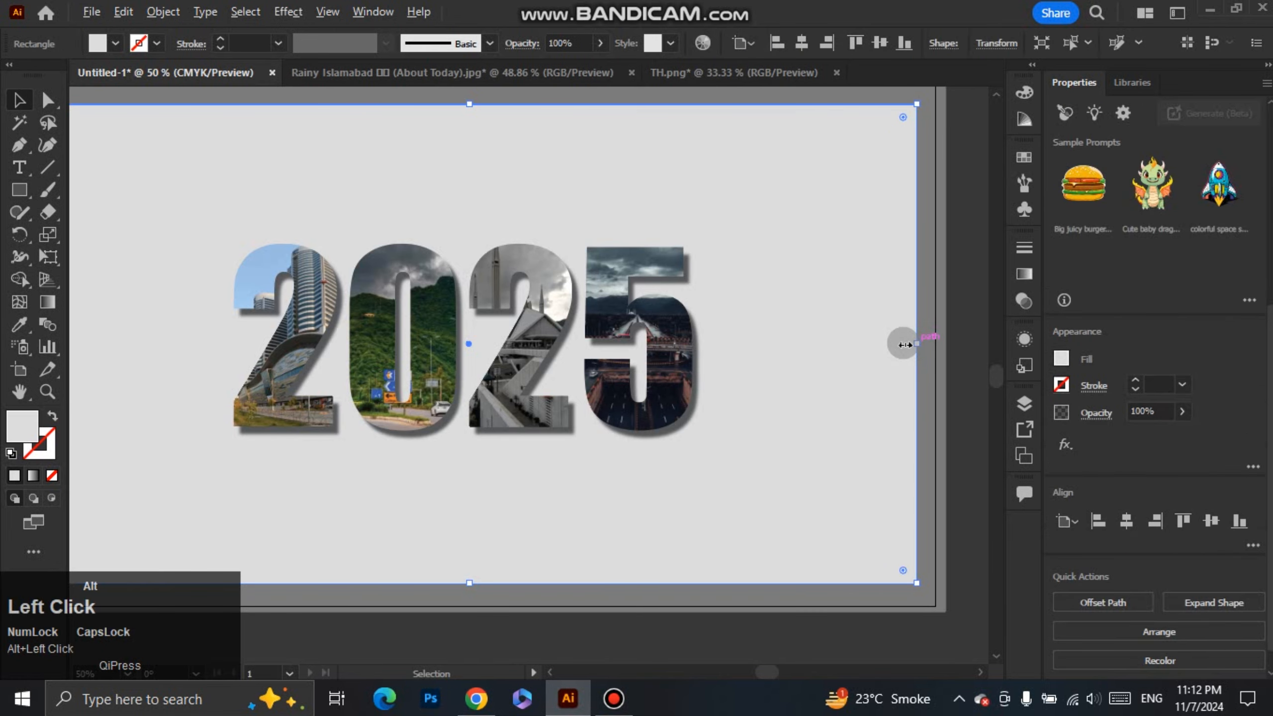
left_click_drag(904, 345, 896, 346)
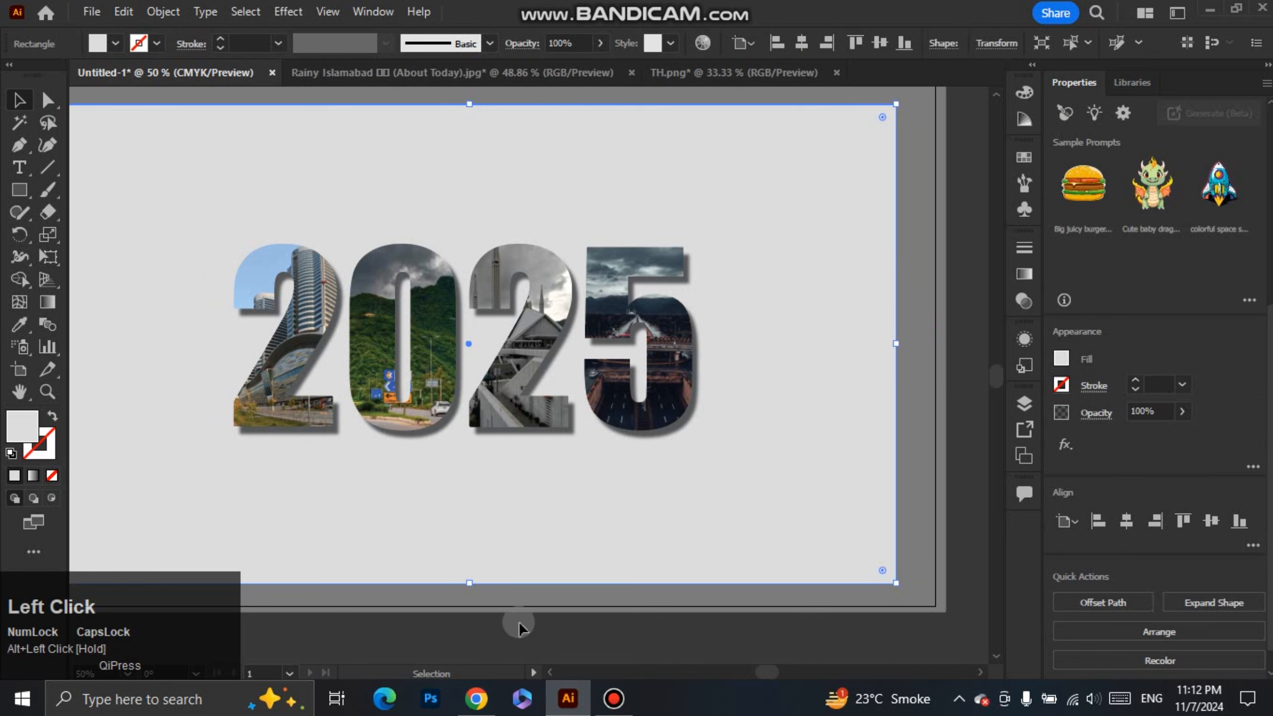
left_click_drag(470, 587, 472, 572)
left_click_drag(503, 571, 519, 564)
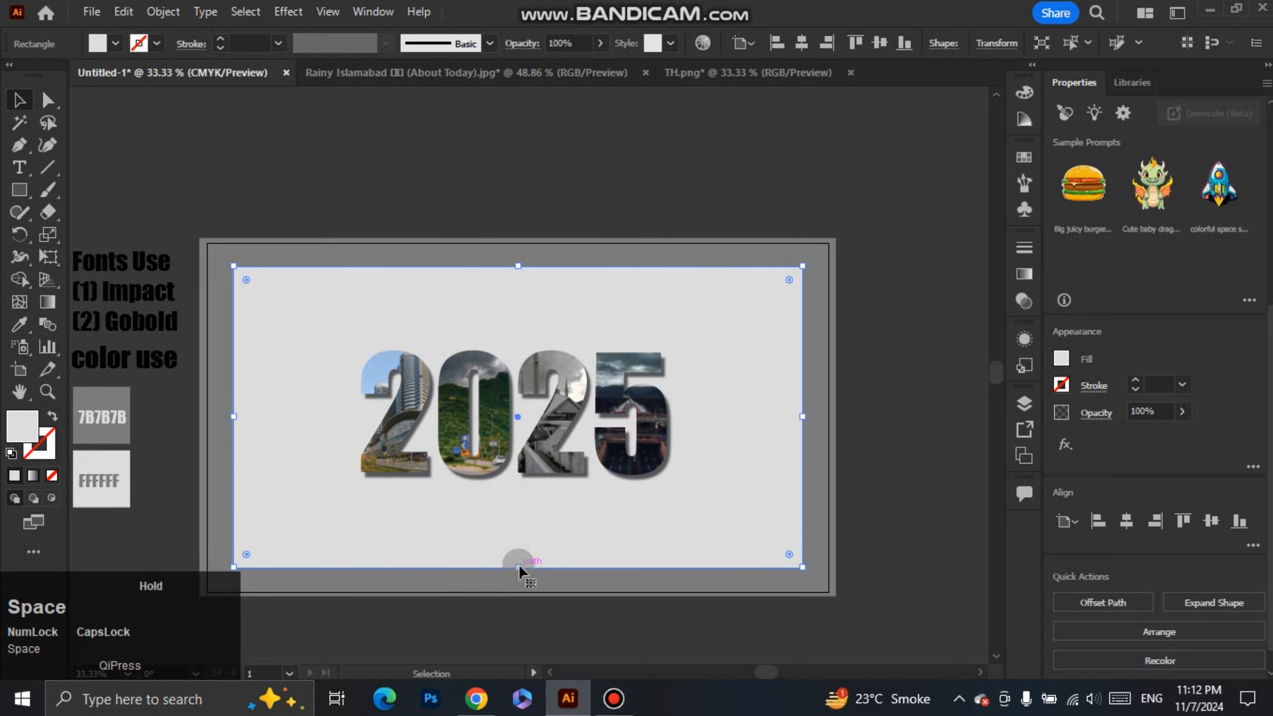
scroll(519, 564, "up", 1)
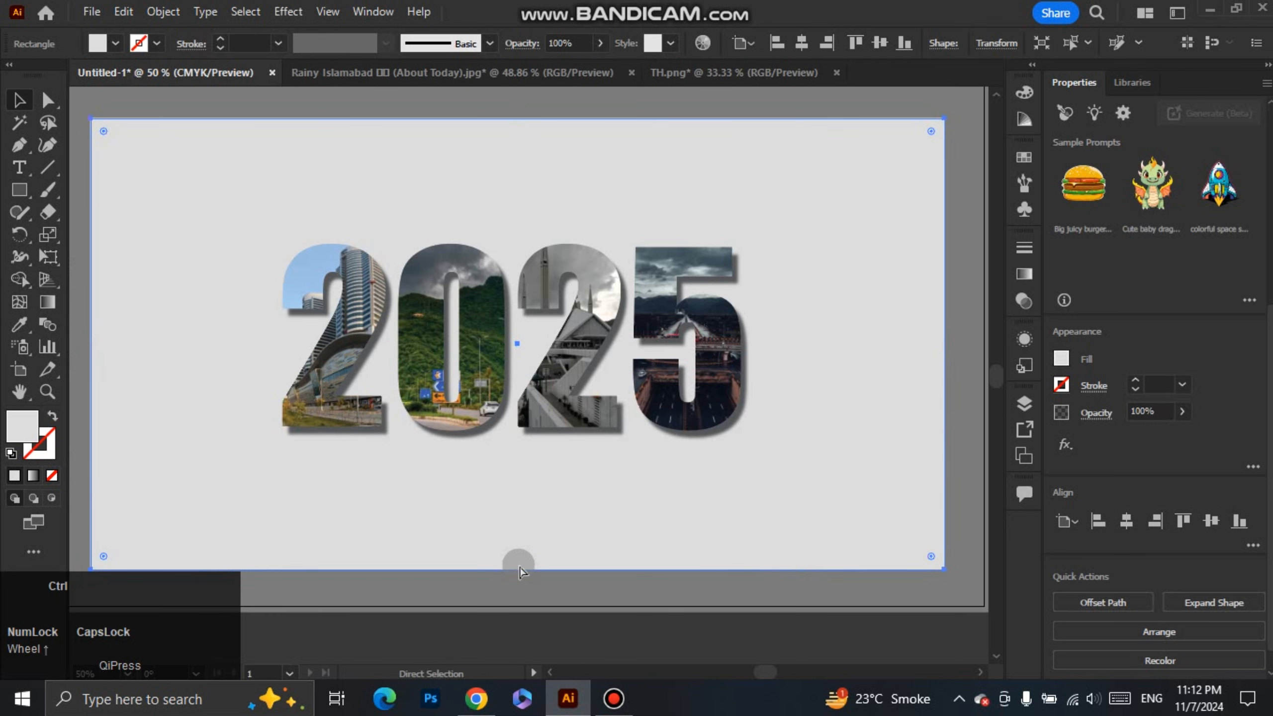
key("ctrl+0")
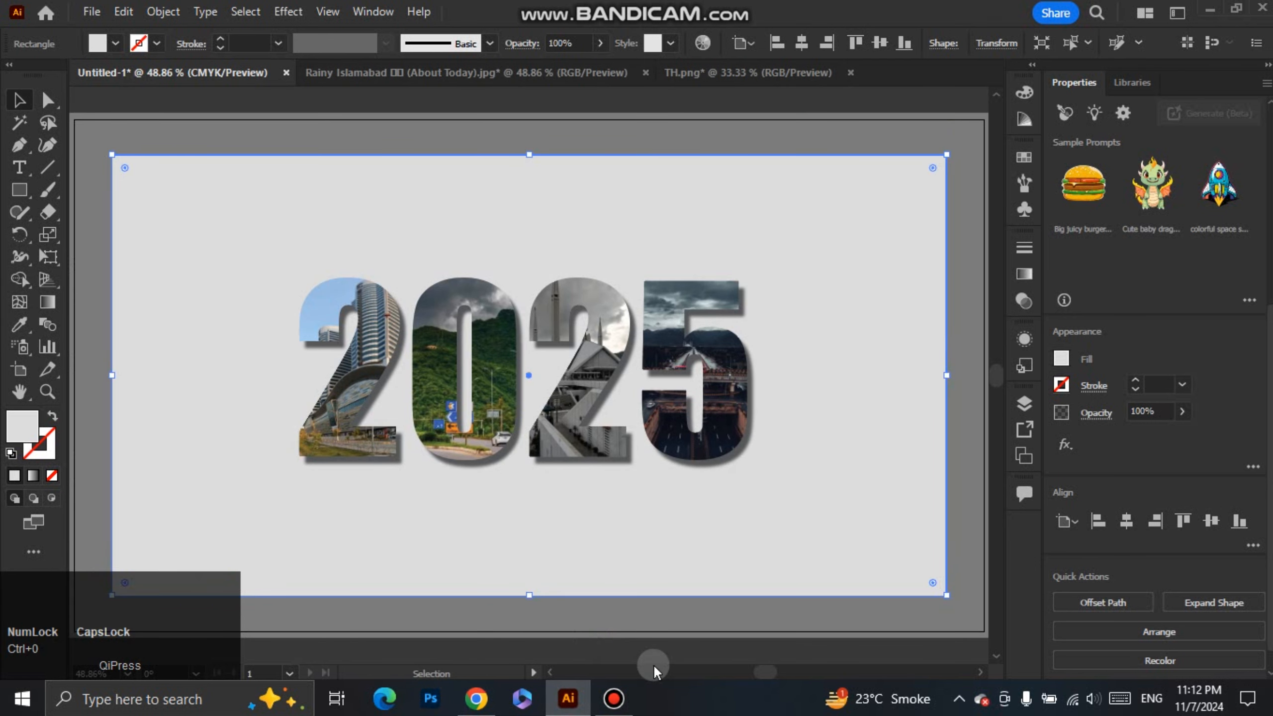
Apply a Drop Shadow effect to the light rectangle, entering an X offset of 1 px
left_click(723, 568)
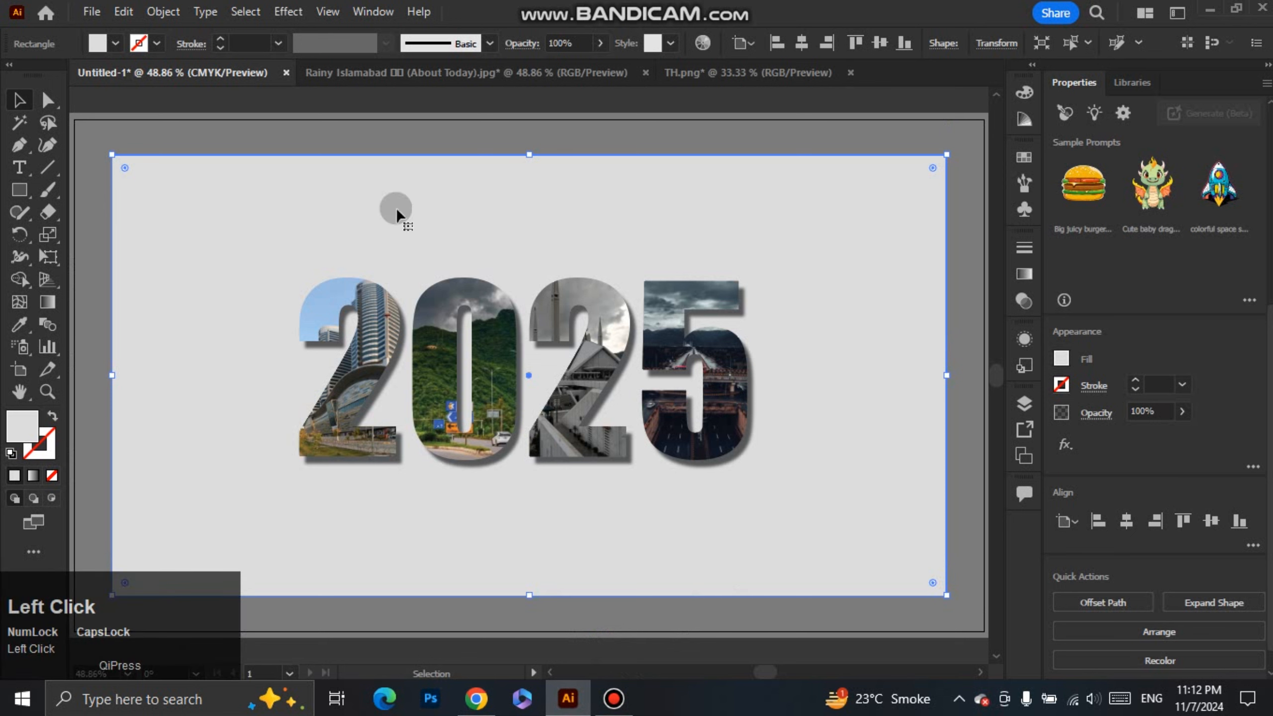
left_click(288, 11)
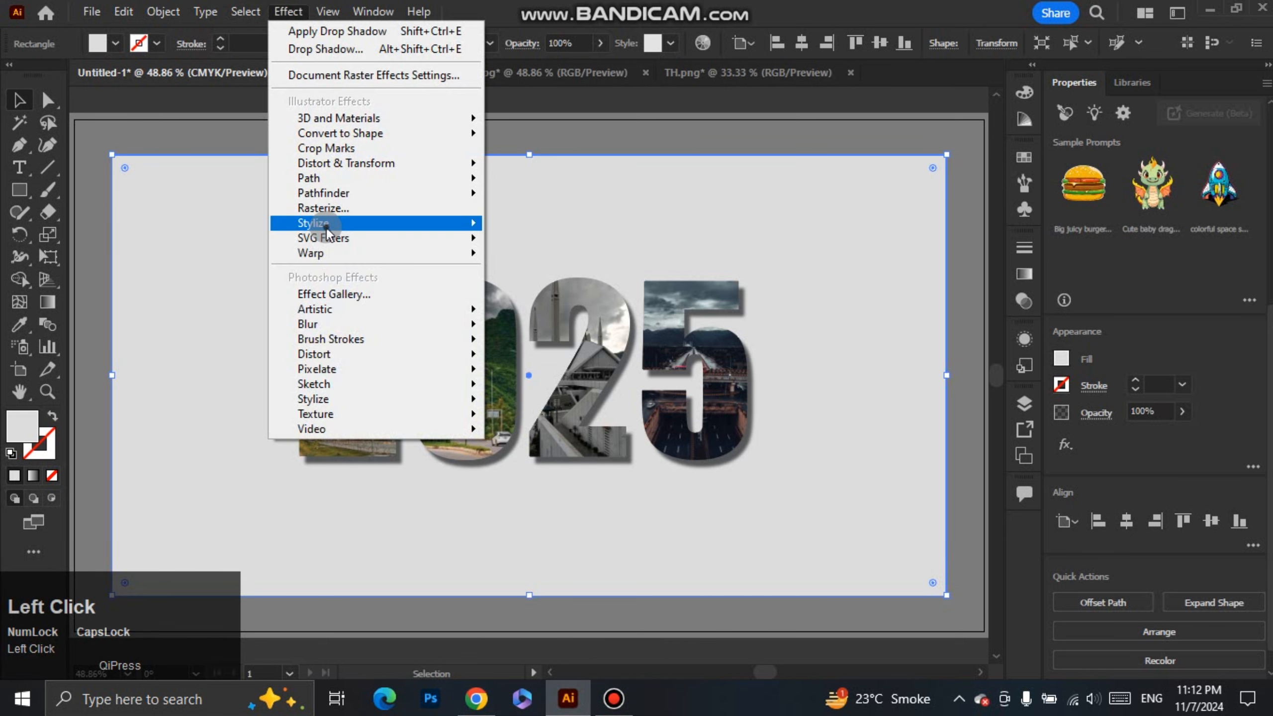
mouse_move(326, 228)
left_click(534, 233)
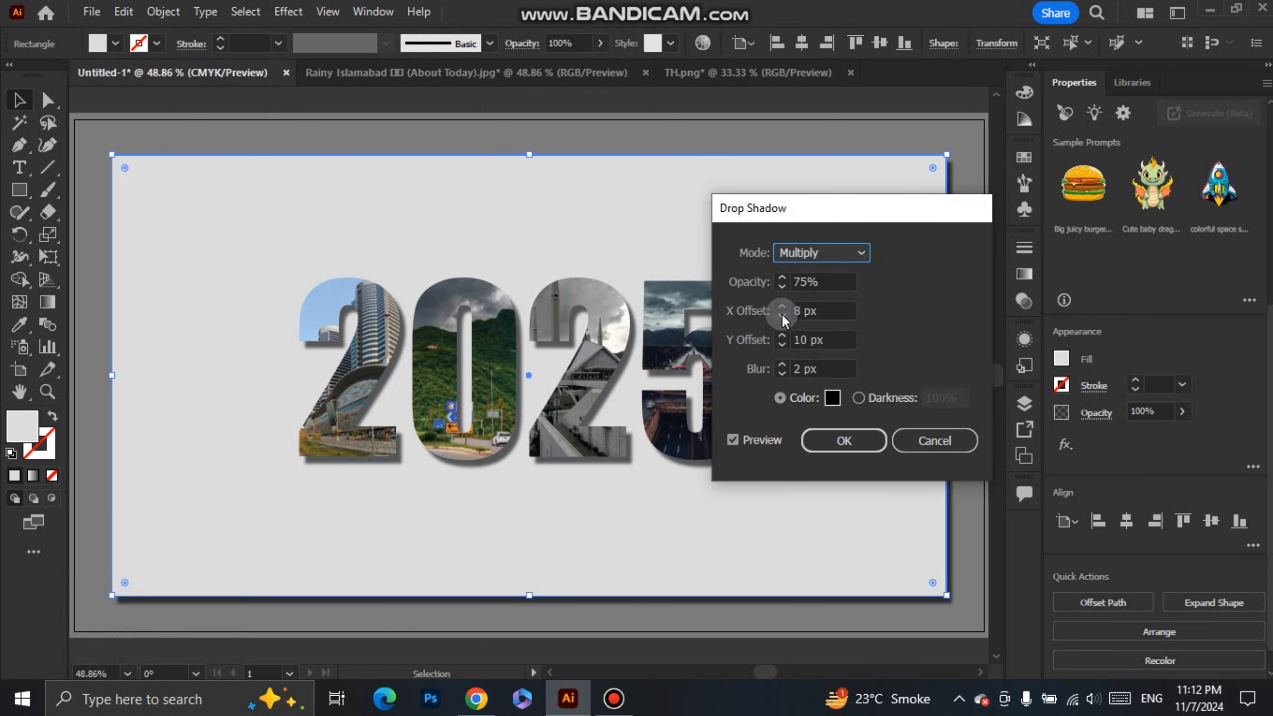
left_click(835, 311)
key("BackSpace")
key("BackSpace")
key("BackSpace")
type("1")
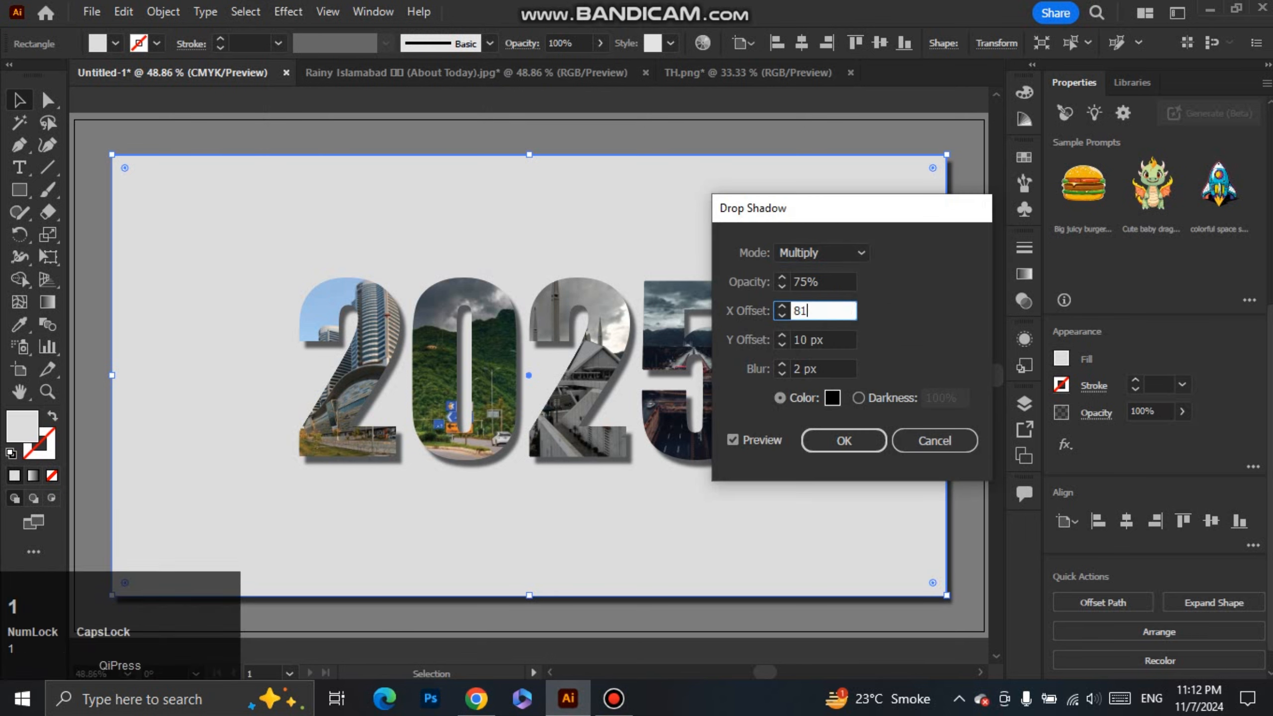
key("BackSpace")
key("BackSpace")
type("1")
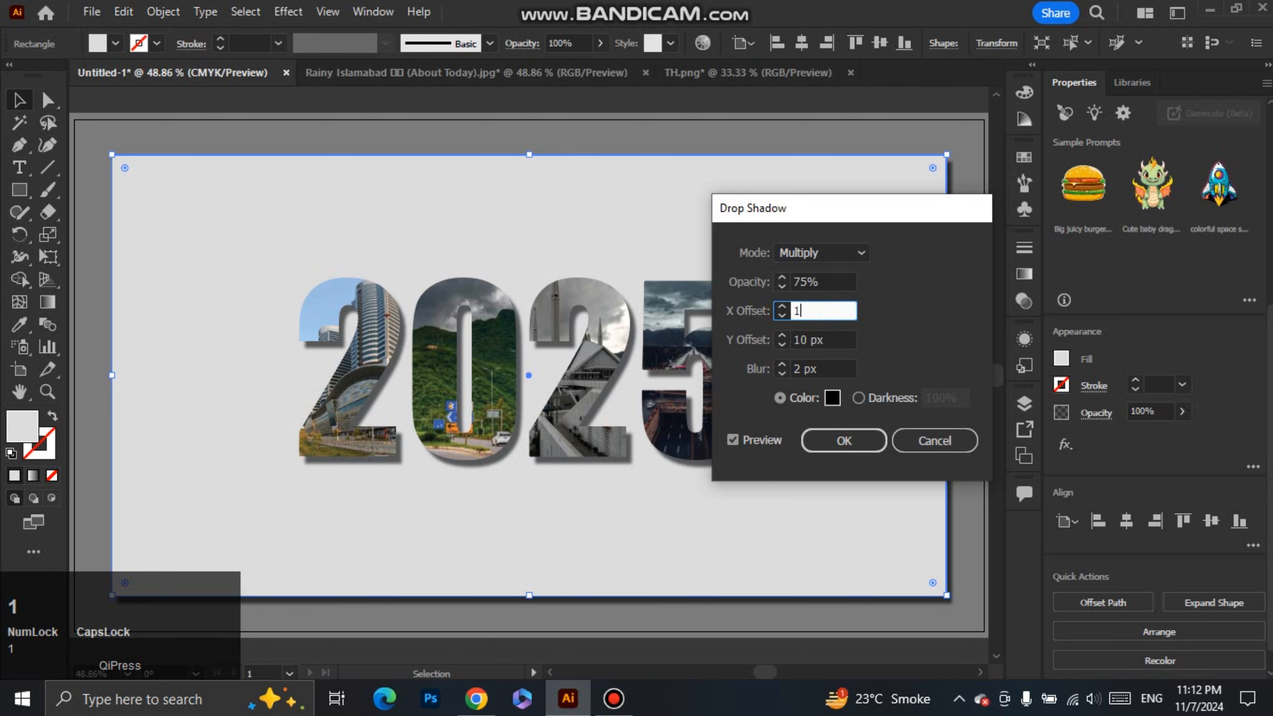
Set the drop shadow's Y offset to 1 px
left_click(844, 340)
left_click(844, 340)
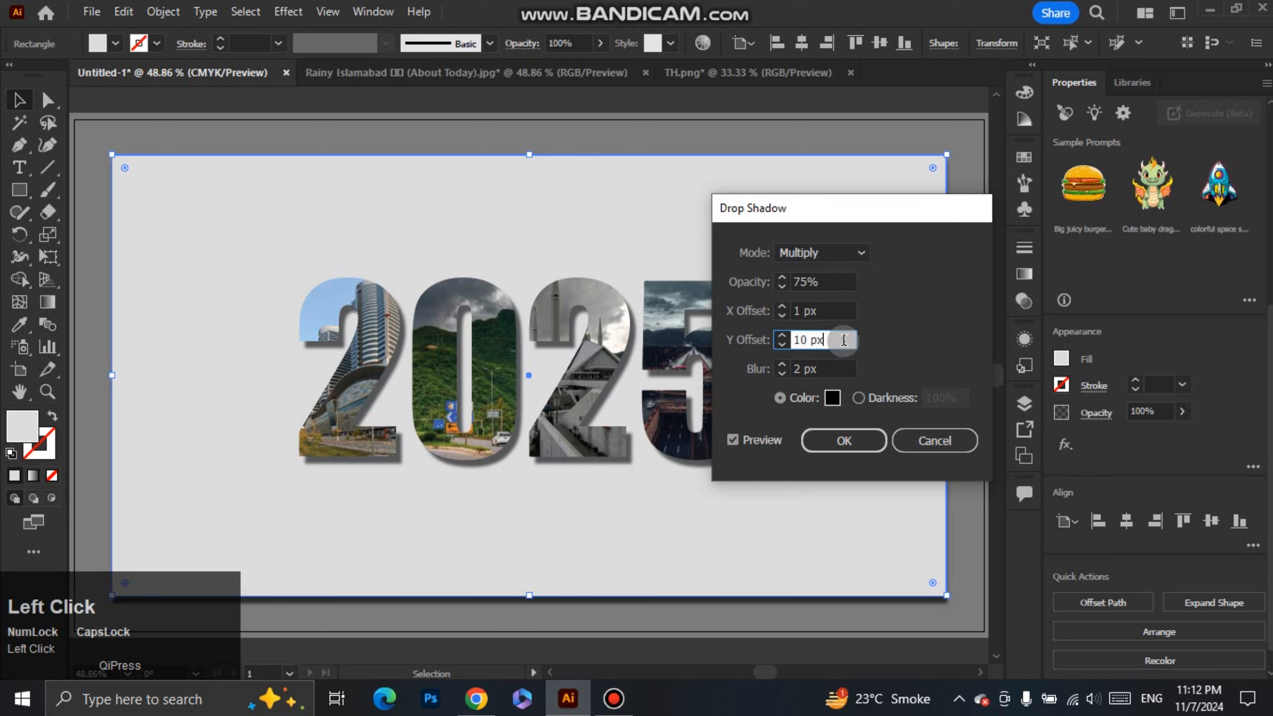
key("BackSpace")
key("BackSpace")
key("BackSpace")
type("1")
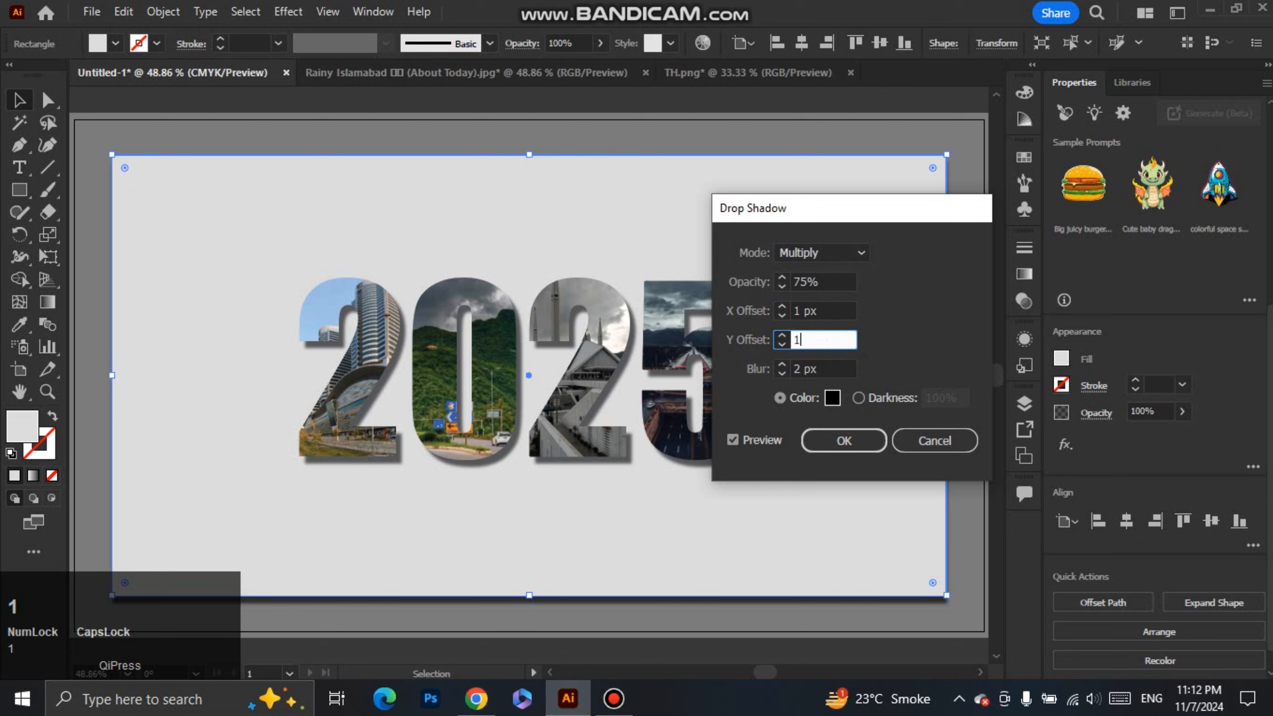
Set the drop shadow's blur to 10 px, apply the effect and deselect the rectangle
left_click(829, 374)
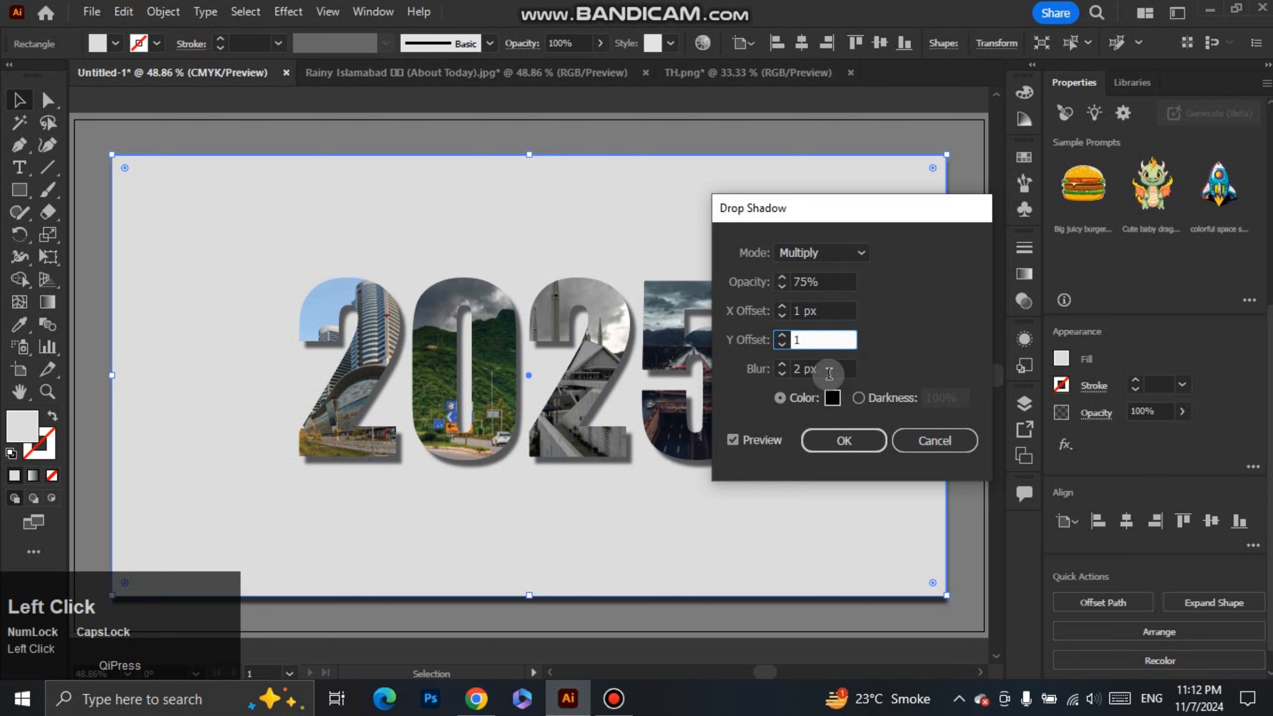
left_click(837, 368)
key("BackSpace")
key("BackSpace")
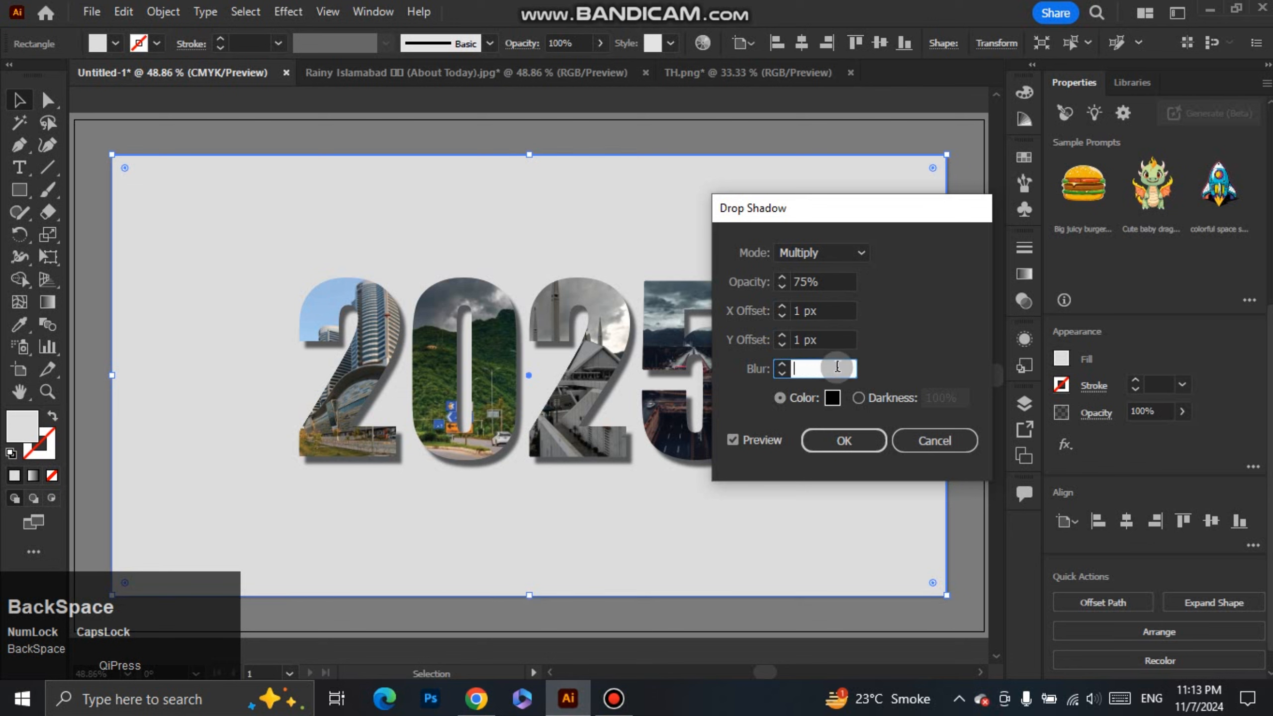
type("10")
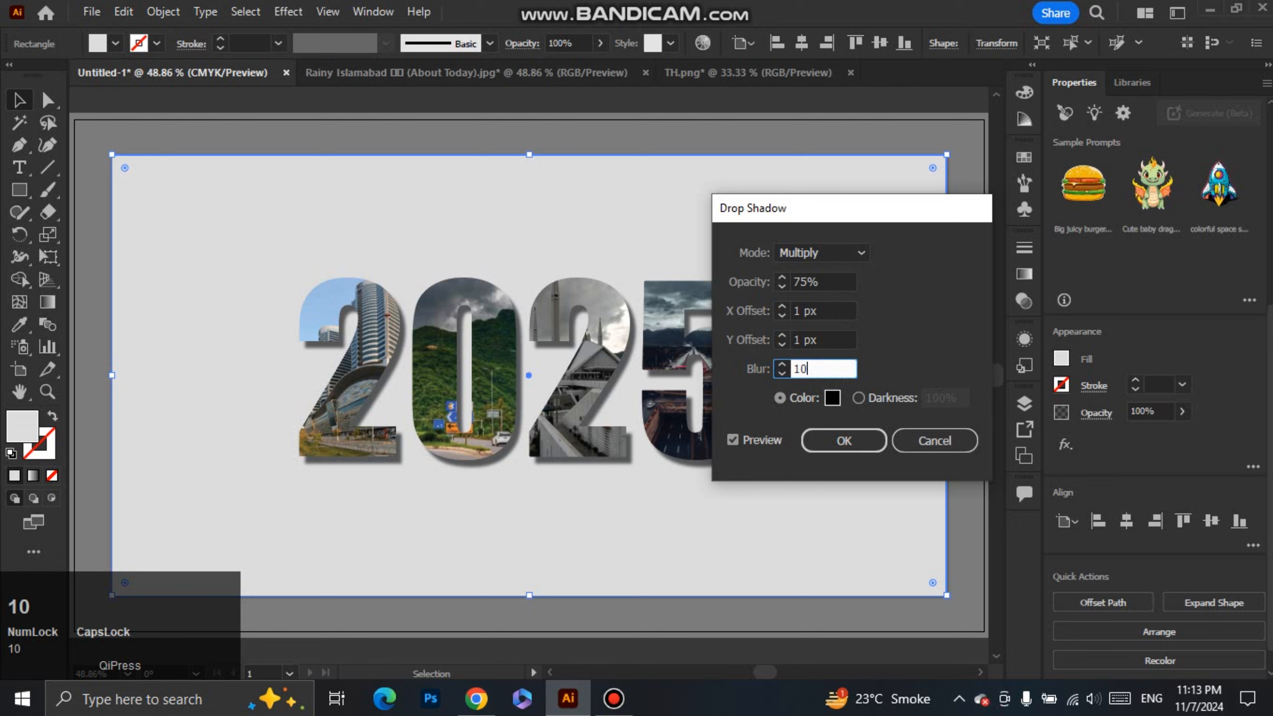
left_click(841, 442)
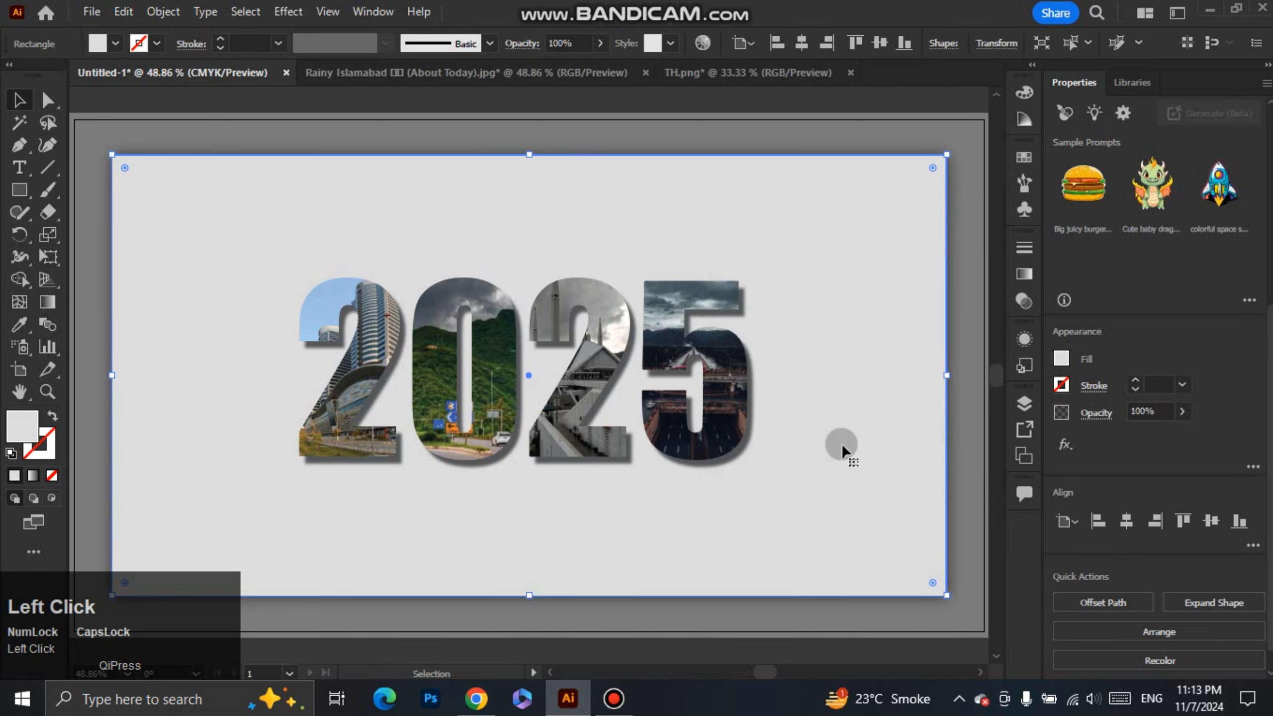
left_click(718, 100)
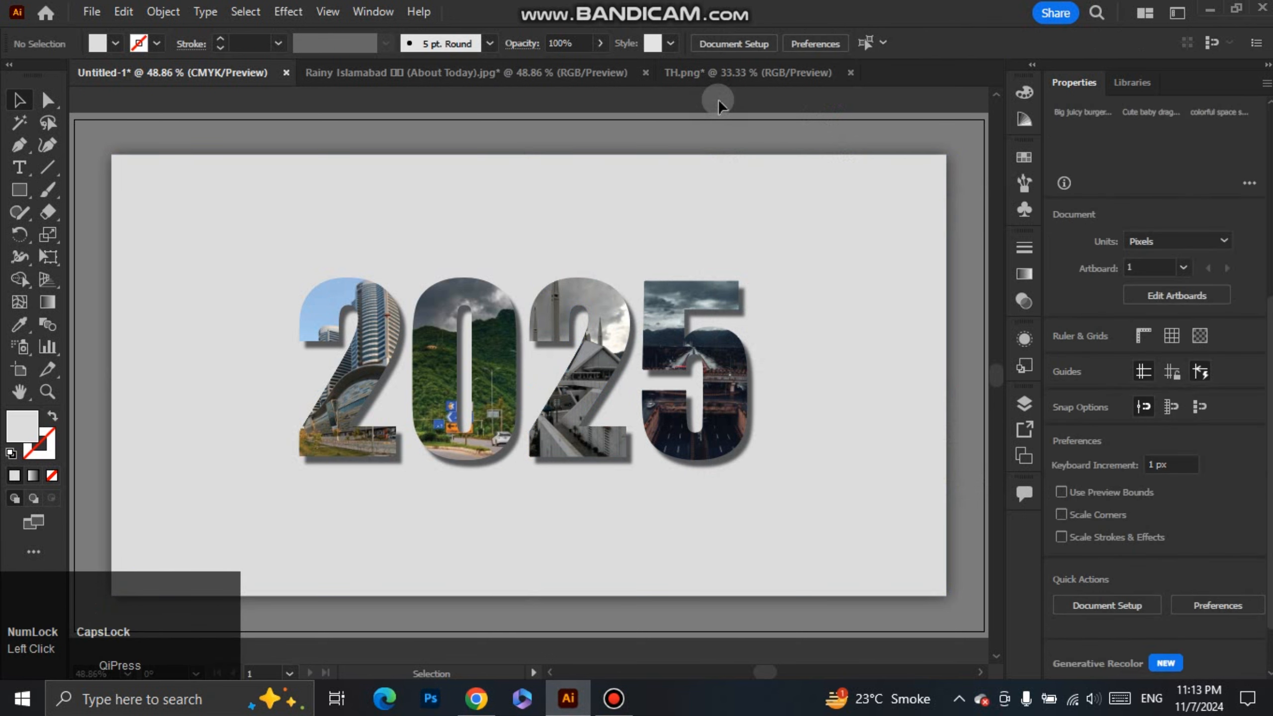
left_click(70, 647)
left_click_drag(29, 637, 99, 152)
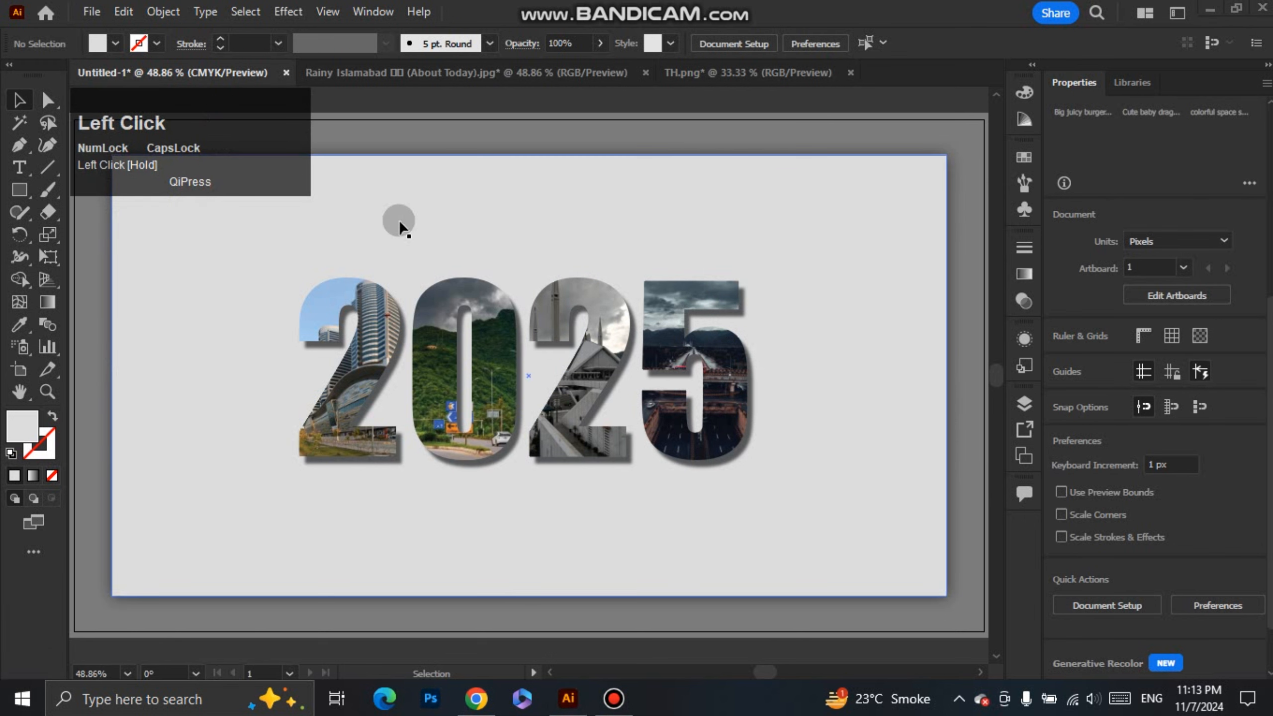
Add the text line "COUNTRT TRIP" on the light rectangle below the 2025 digits
left_click(41, 176)
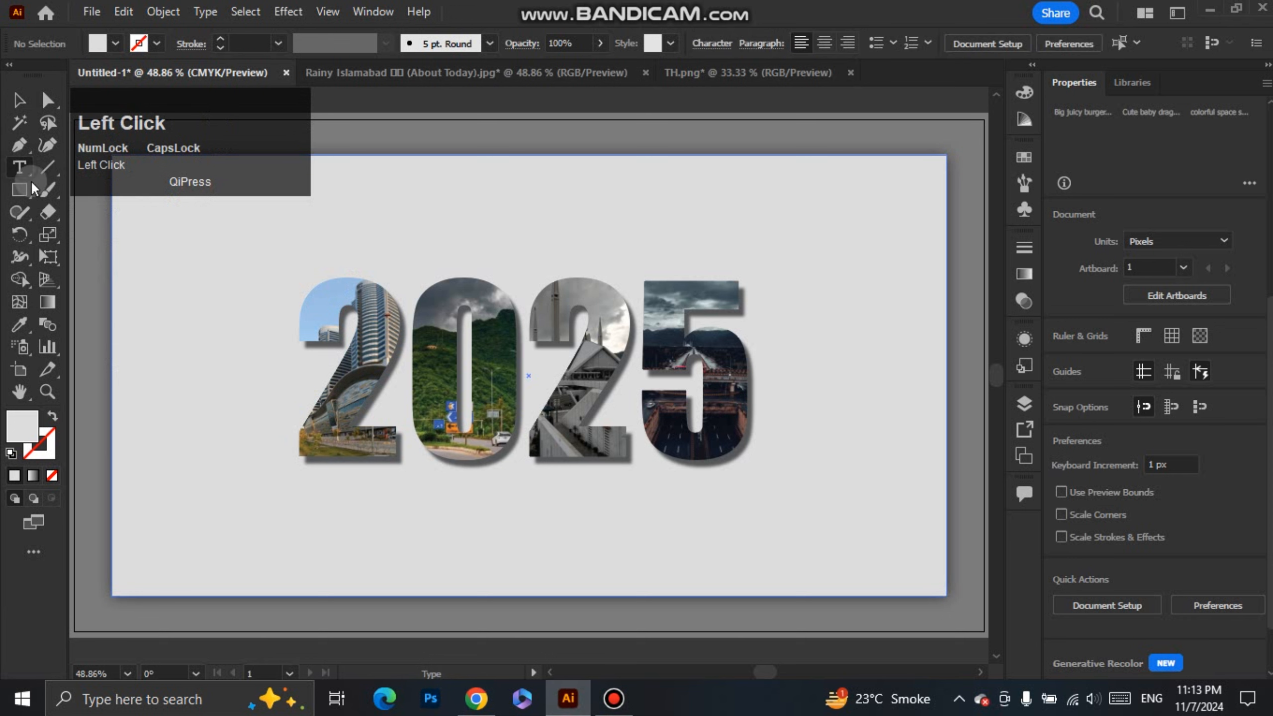
left_click(480, 516)
key("BackSpace")
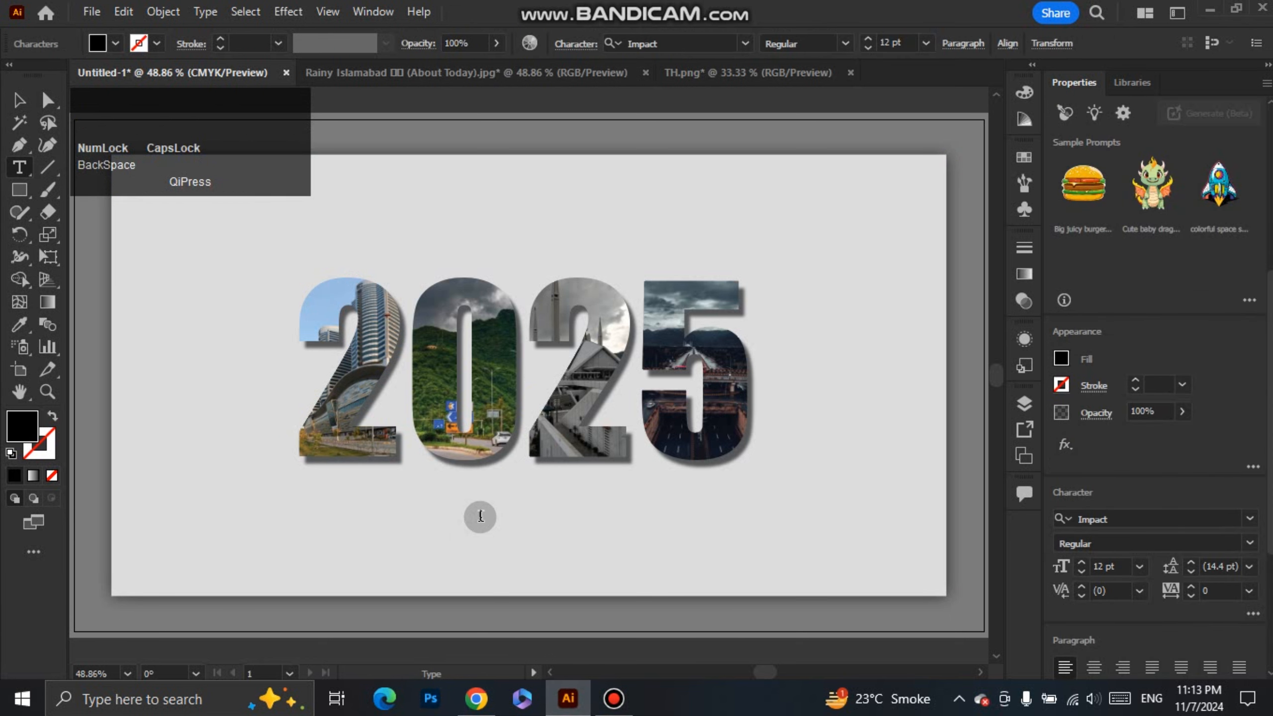
type("COUNTRY TRIP")
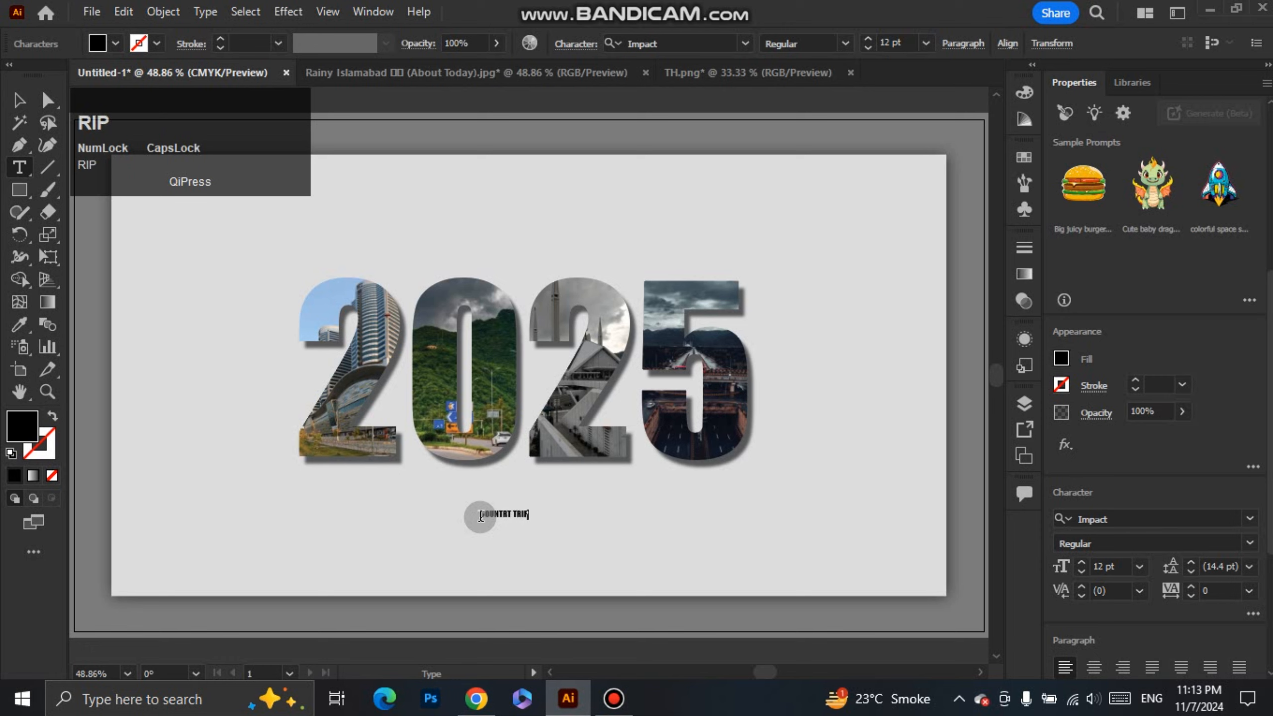
left_click(444, 506)
left_click(29, 97)
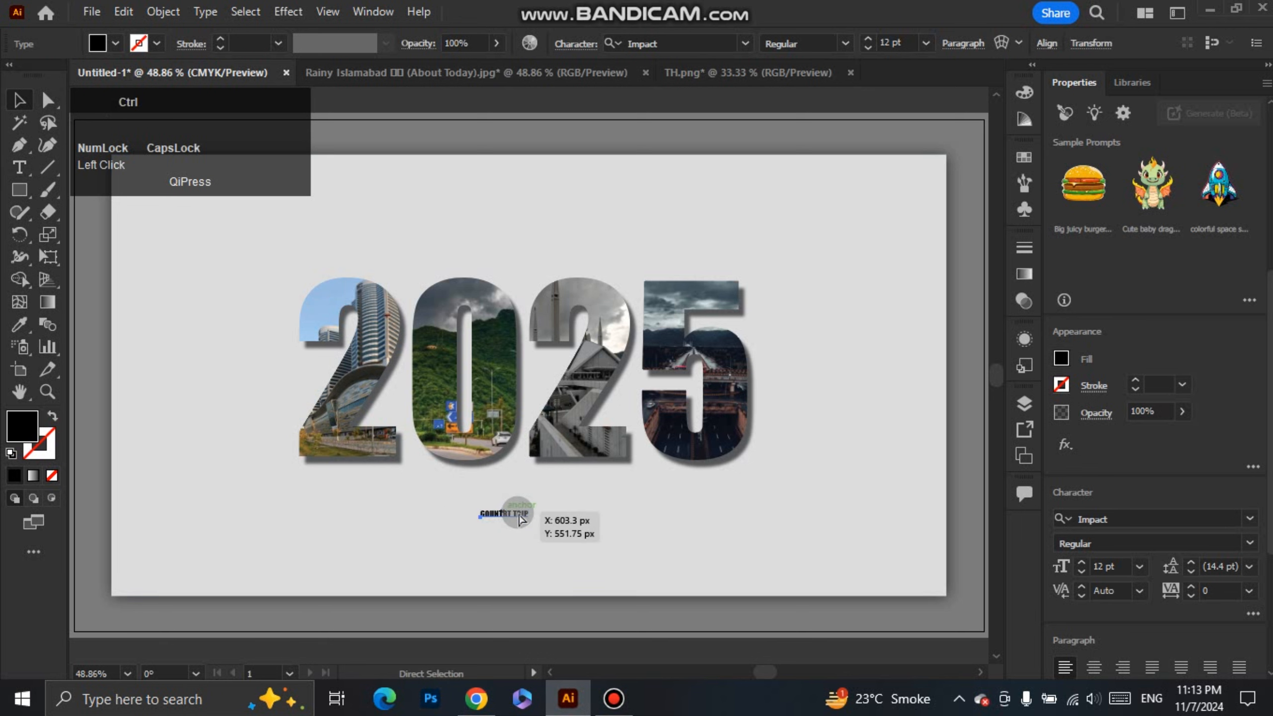
Enlarge the "COUNTRT TRIP" text to about 46.6 pt and position it centrally above the 2025 digits
left_click_drag(529, 524, 563, 216, "alt+shift")
scroll(563, 217, "down", 1)
key("space")
left_click_drag(536, 276, 580, 333)
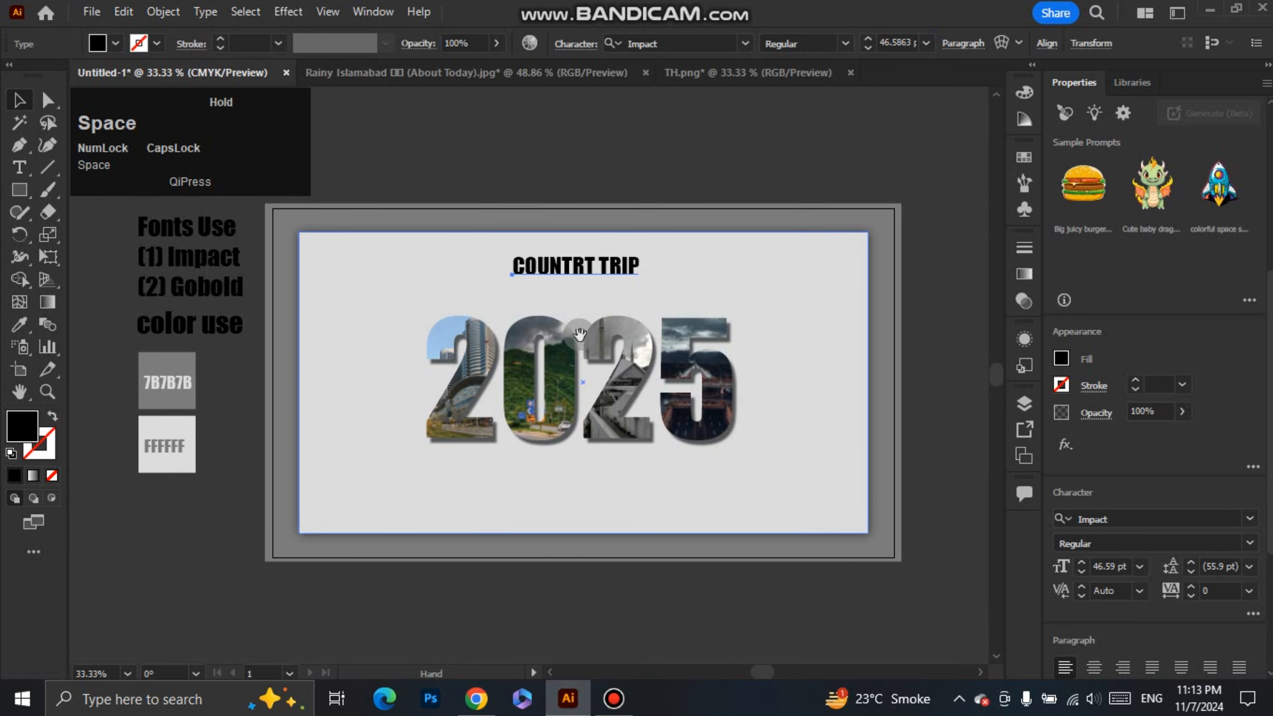
Change the "COUNTRT TRIP" font to Gobold and scale the text down from its centre to about 28.8 pt
left_click(1160, 524)
key("BackSpace")
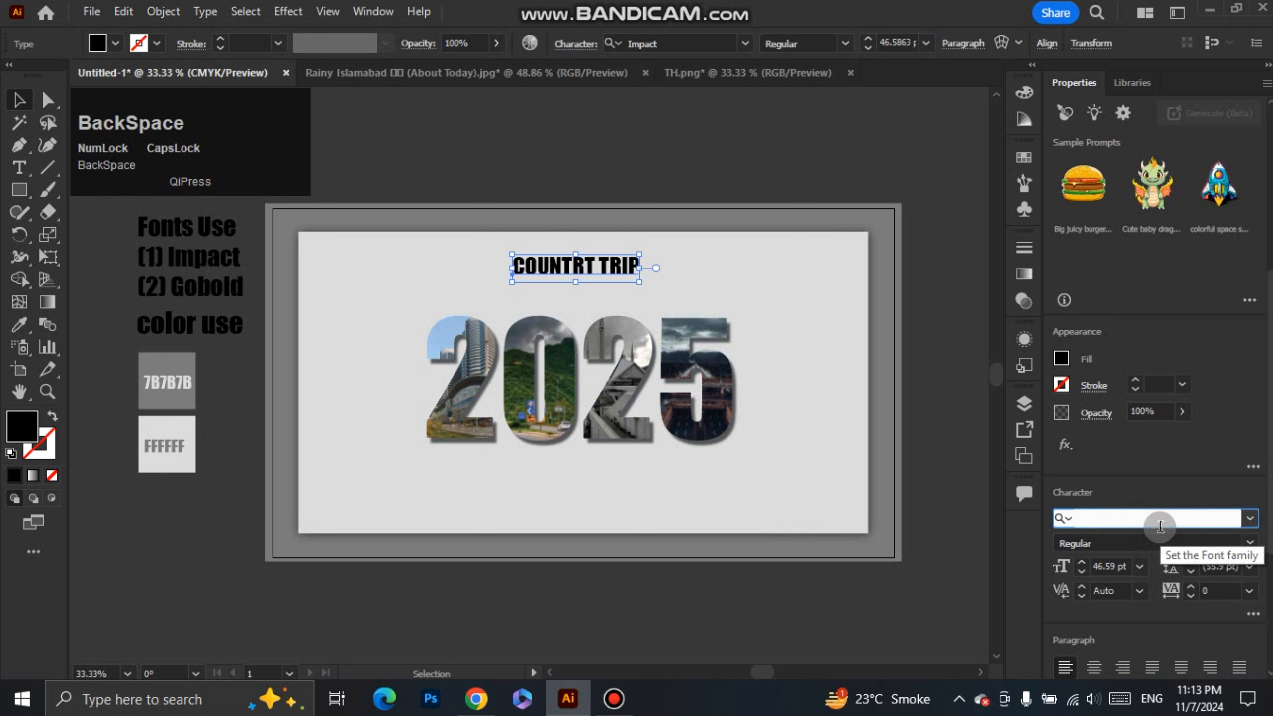
type("GO")
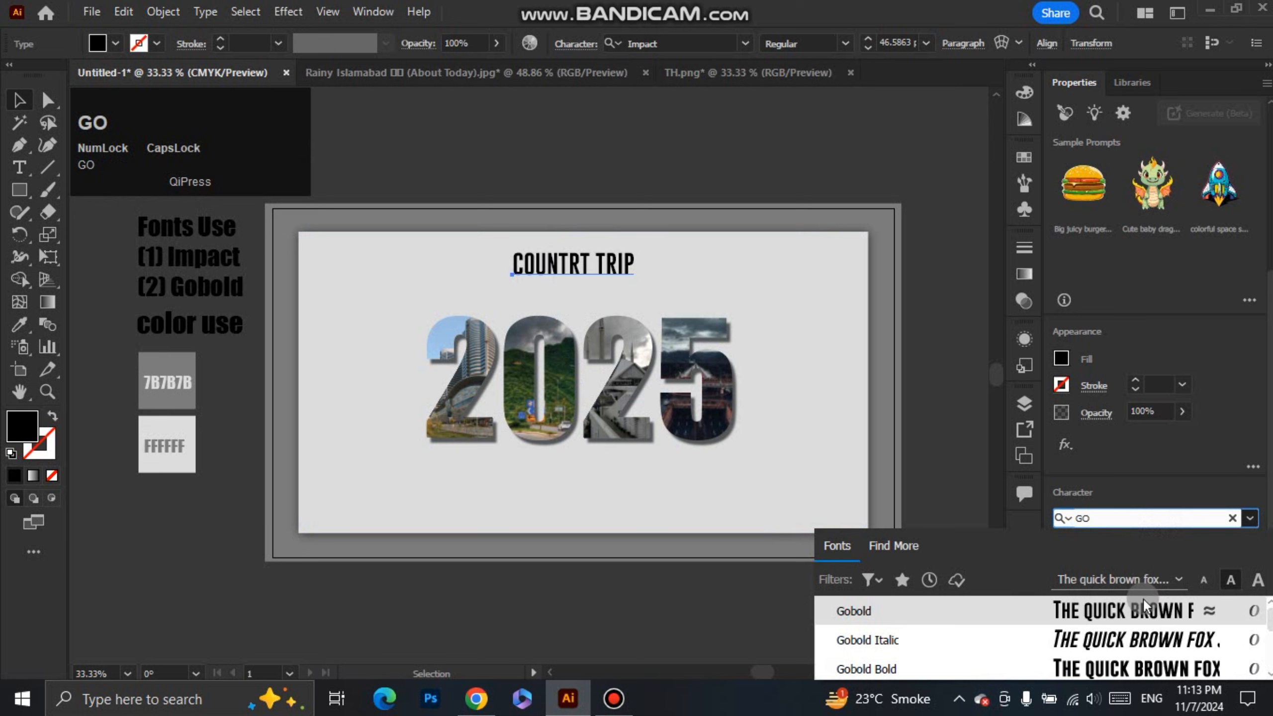
left_click(1144, 602)
scroll(674, 261, "up", 1)
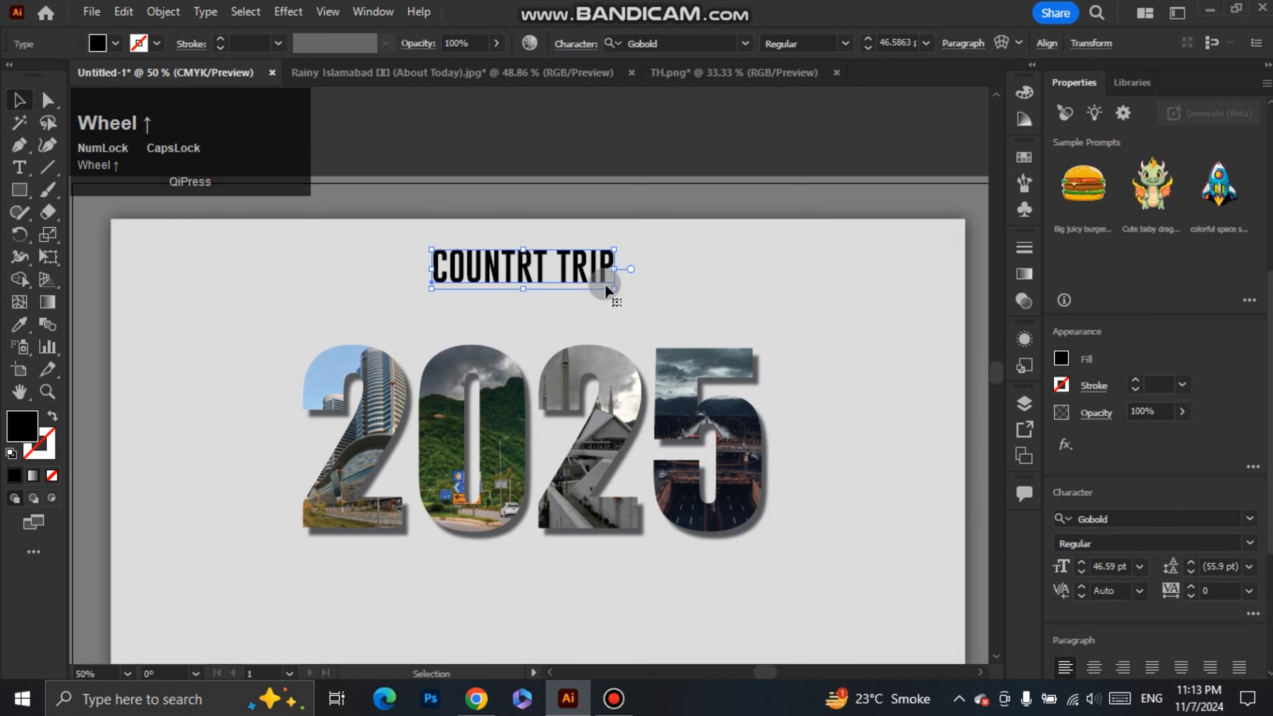
left_click_drag(615, 290, 582, 288)
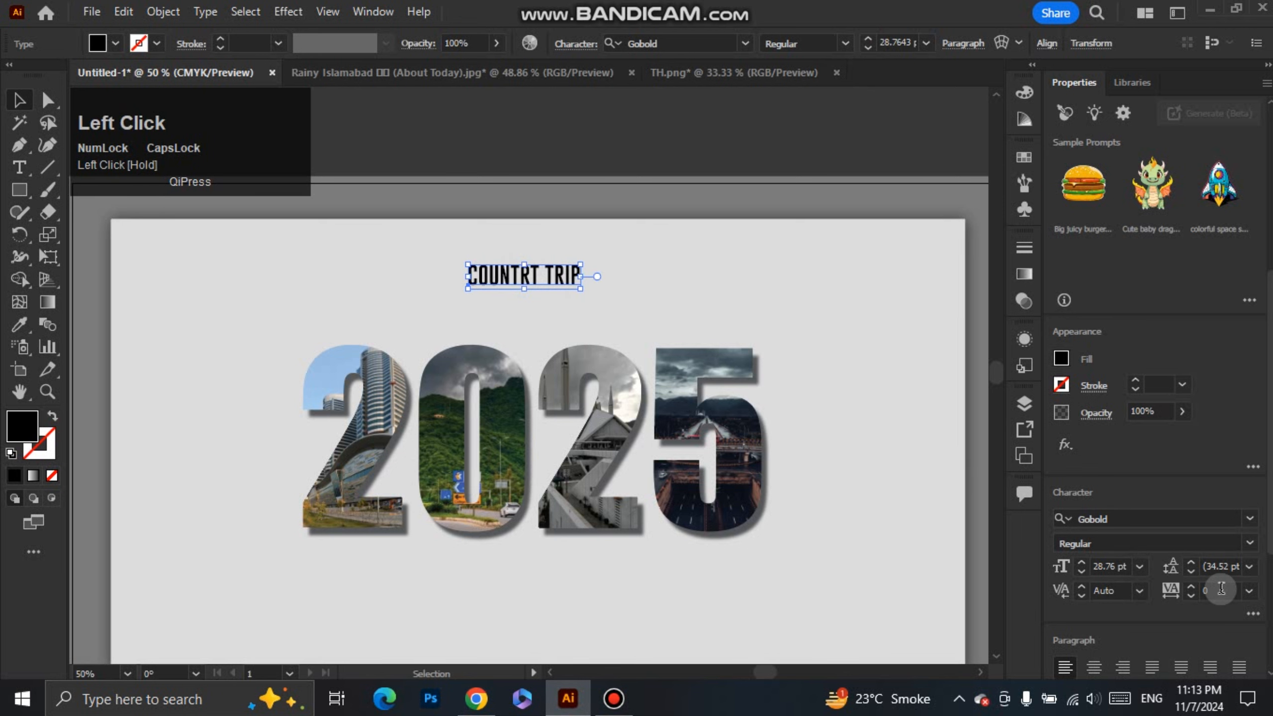
Set the "COUNTRT TRIP" tracking to 300 and centre the text horizontally over the 2025 digits
left_click(1250, 597)
left_click(1234, 565)
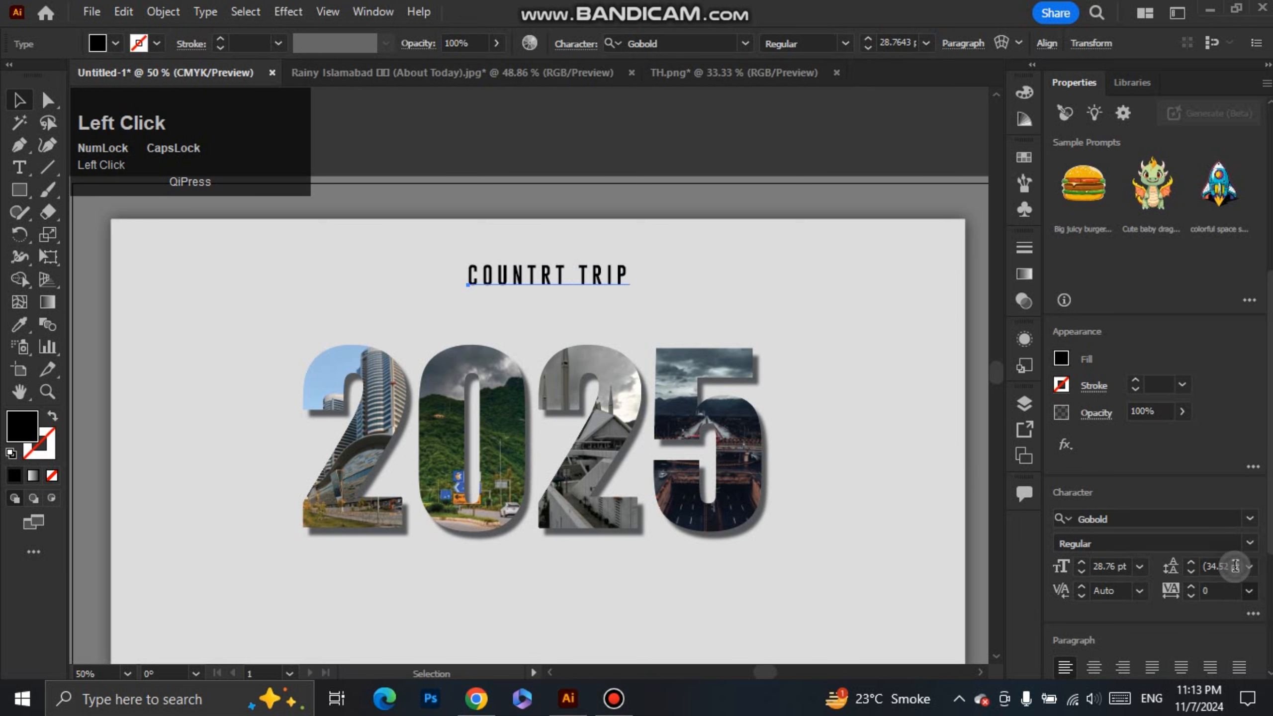
left_click(1229, 591)
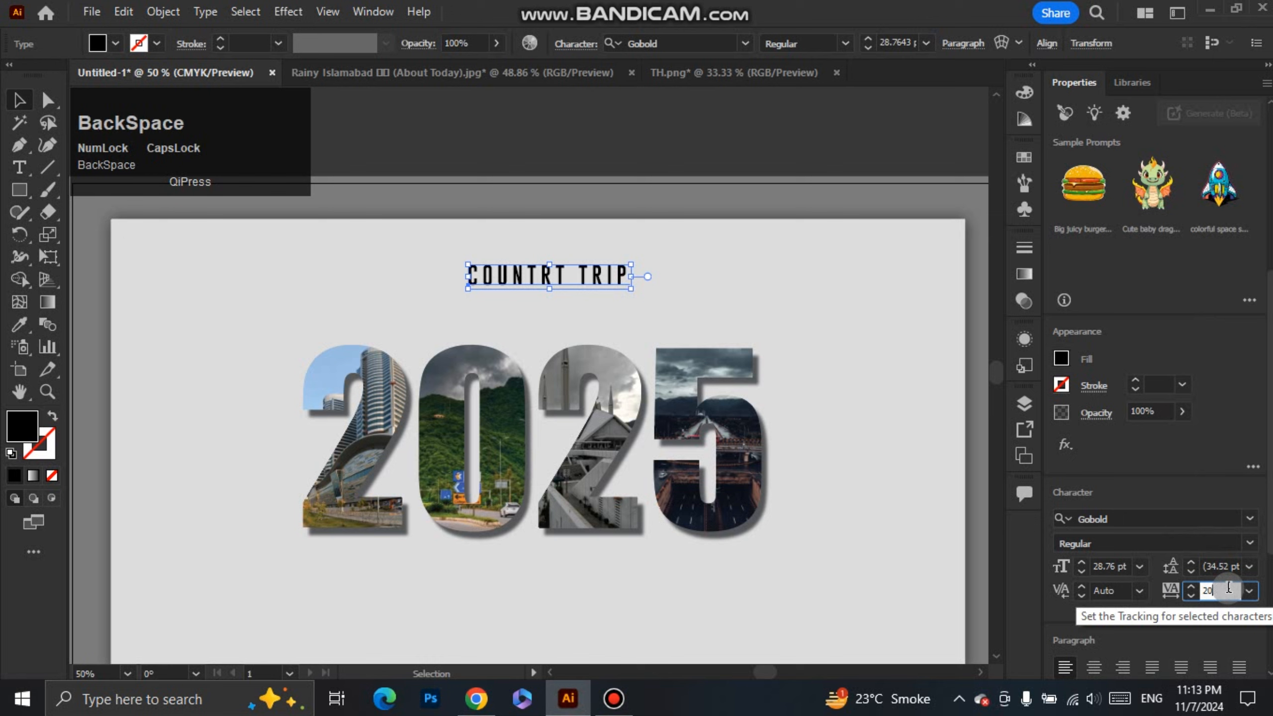
type("2300")
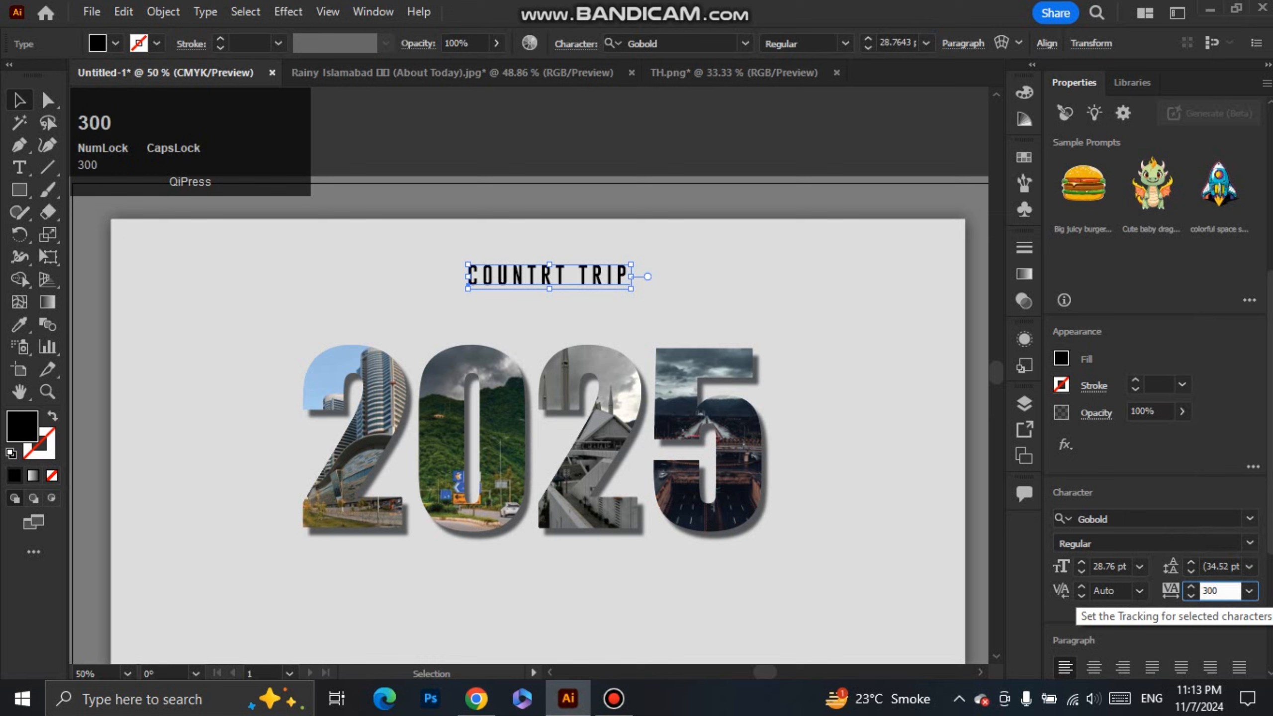
key("Return")
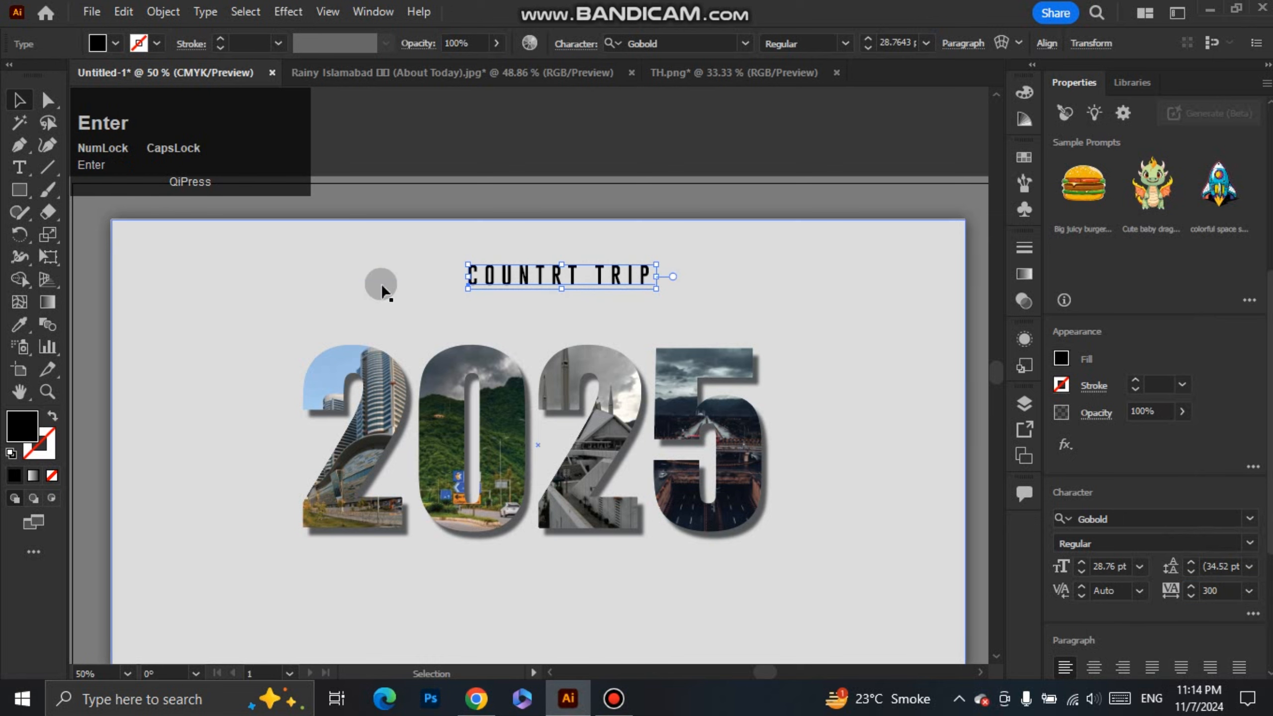
left_click_drag(1266, 523, 1267, 614)
left_click(1128, 626)
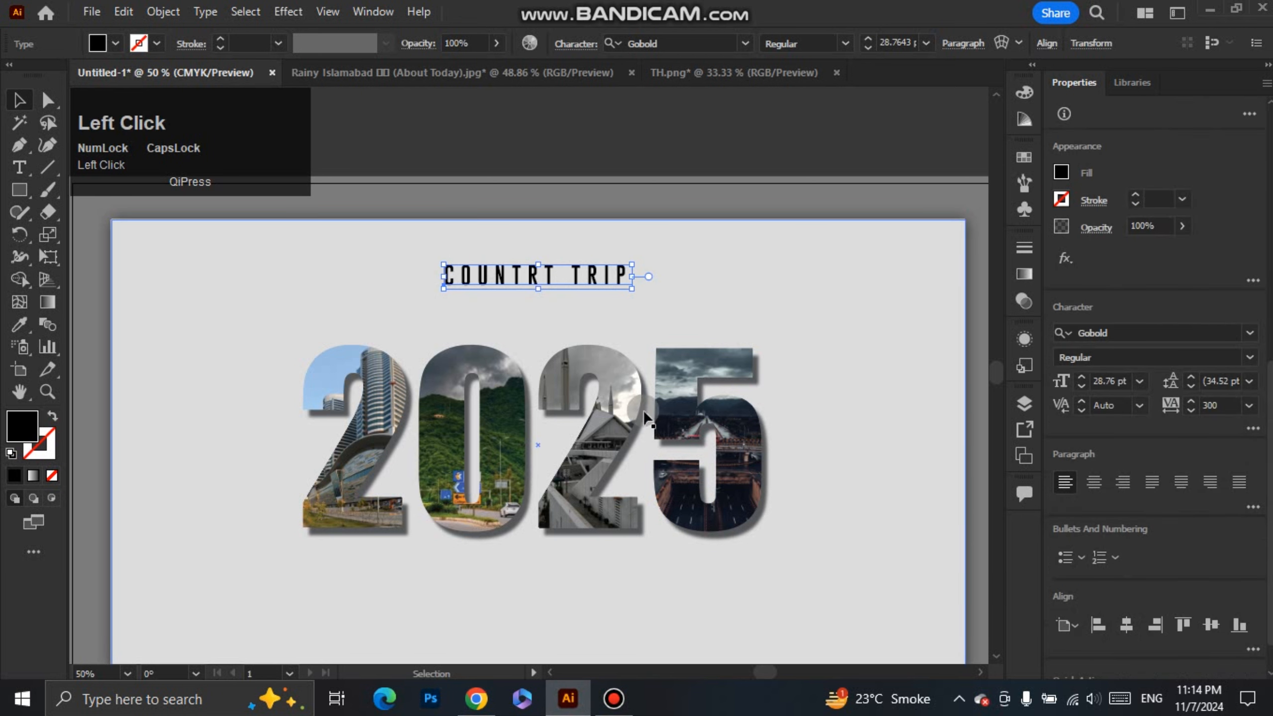
Change the "COUNTRT TRIP" fill to dark grey, about #353434, and deselect the text
double_click(28, 424)
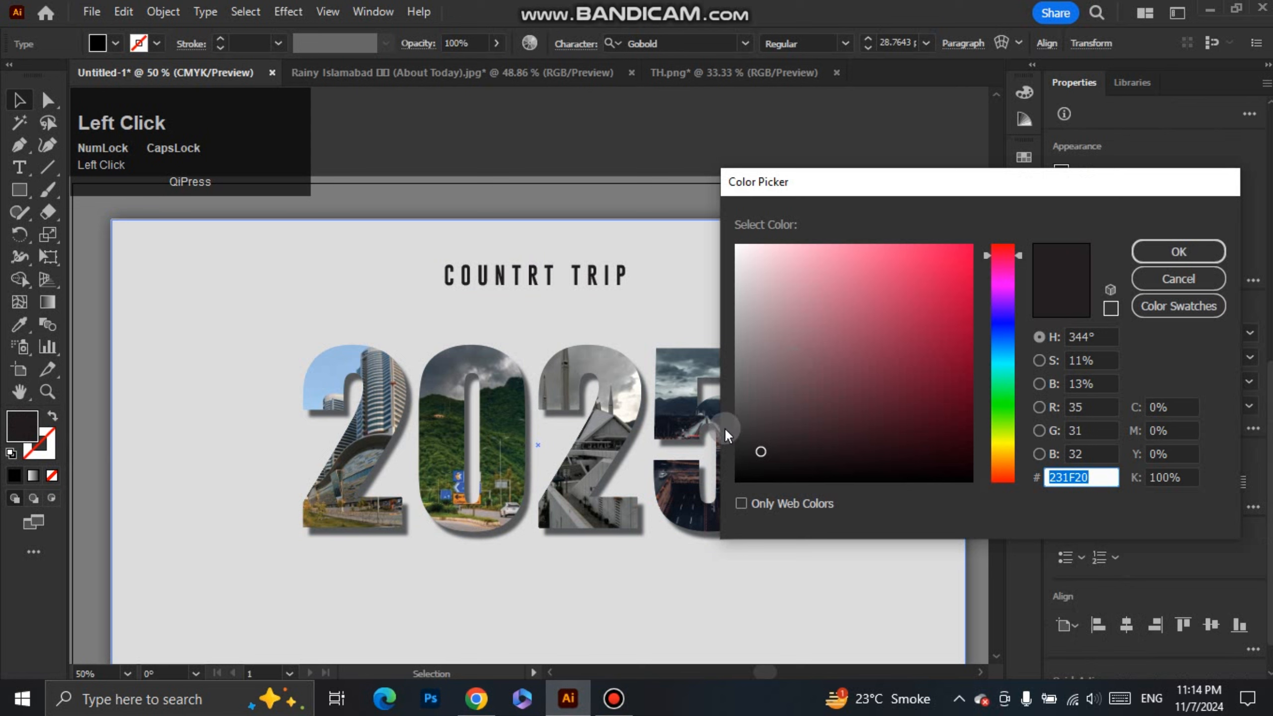
left_click_drag(747, 427, 745, 429)
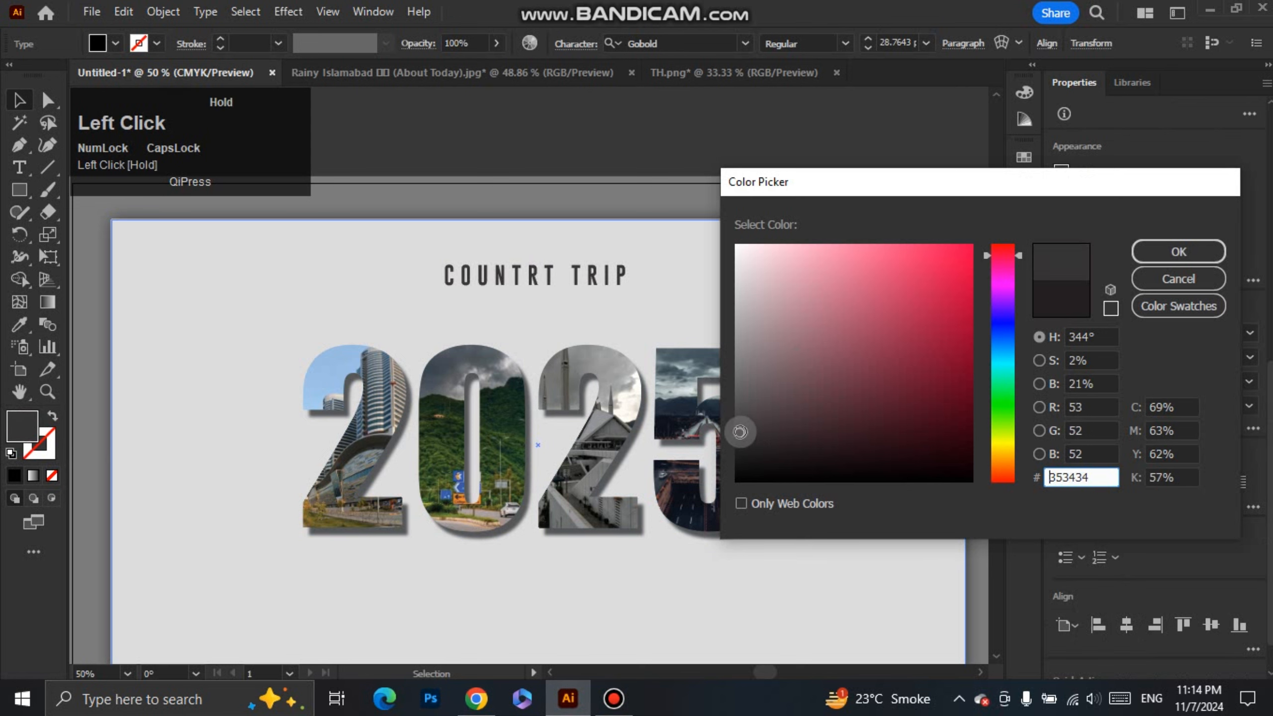
left_click(1138, 253)
left_click(734, 139)
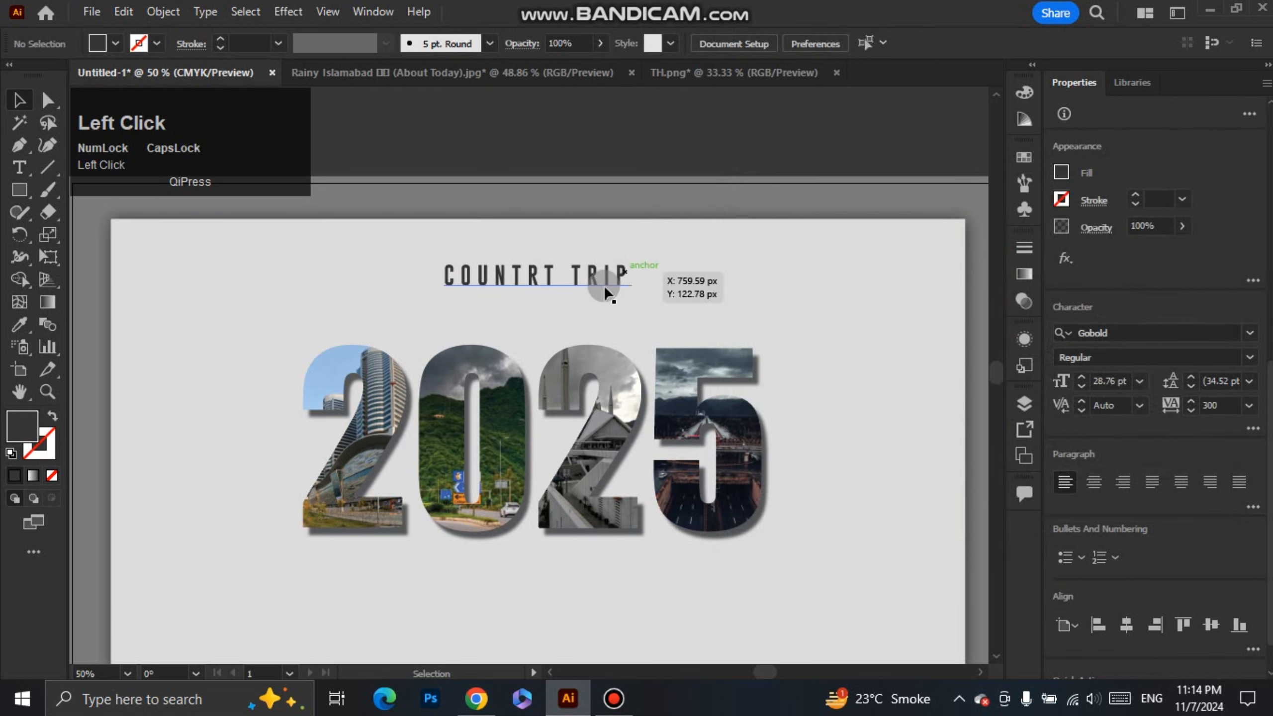
Draw a dark grey circle about 16 px in diameter just after the word TRIP with the Ellipse tool
right_click(19, 190)
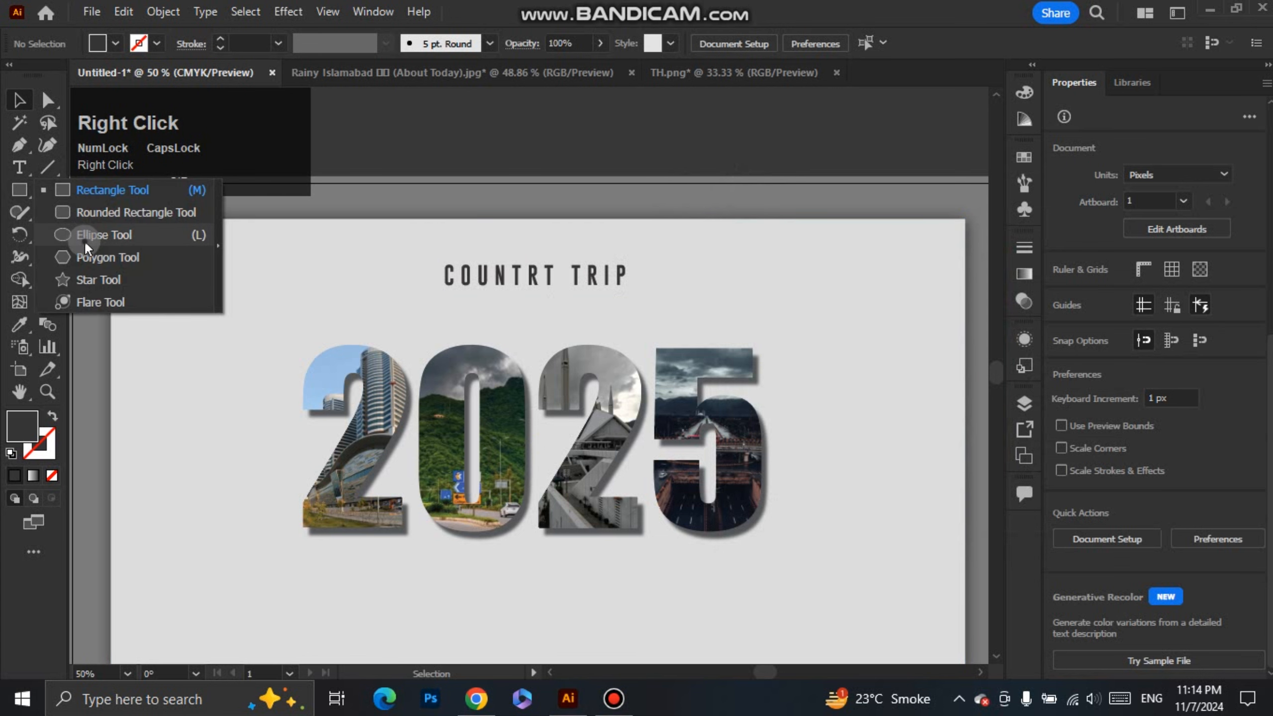
left_click(107, 233)
scroll(605, 258, "up", 3)
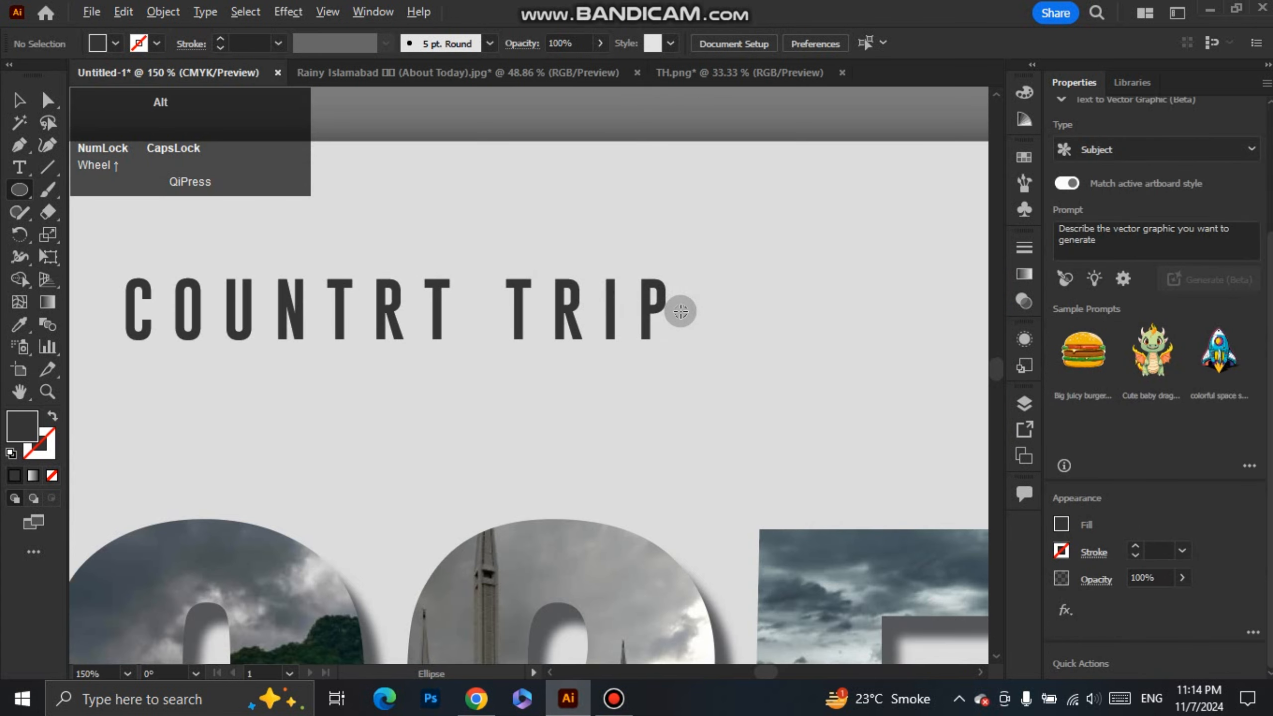
left_click_drag(680, 311, 720, 319)
Duplicate the circle straight across to just before the word COUNTRT
left_click(21, 111)
scroll(684, 327, "down", 1)
key("space")
left_click_drag(554, 372, 642, 364)
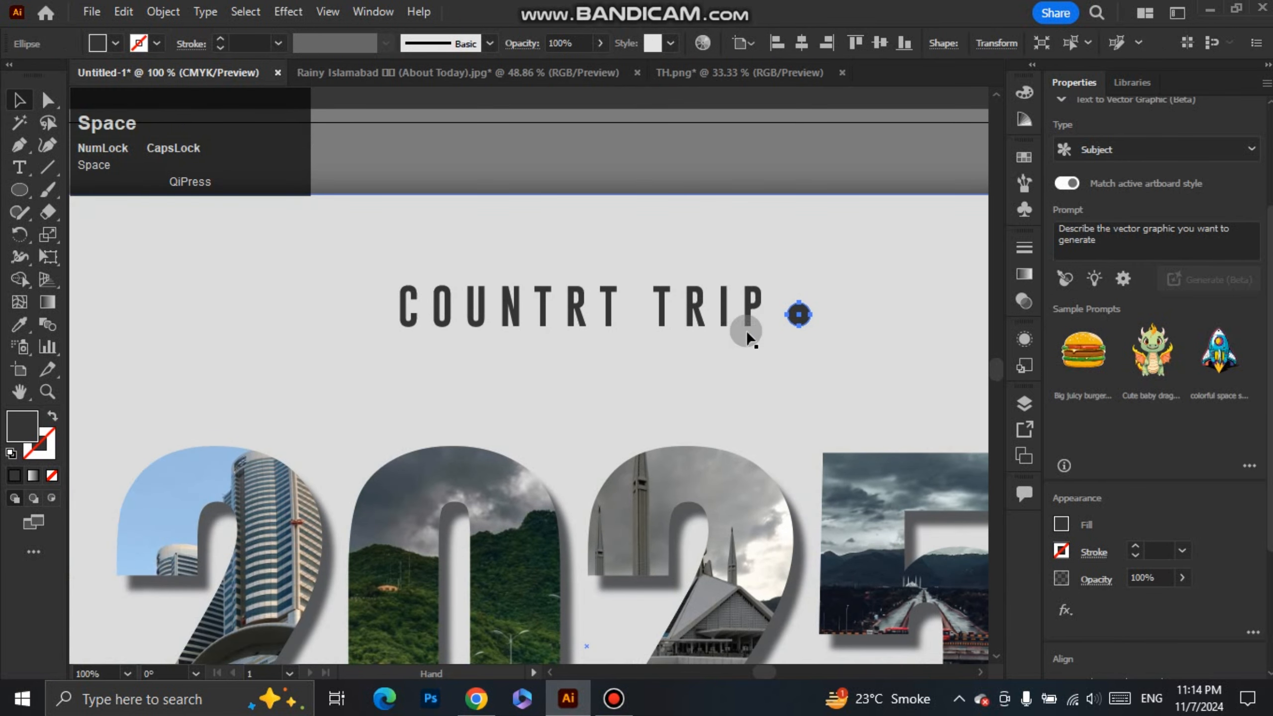
left_click_drag(799, 315, 370, 315)
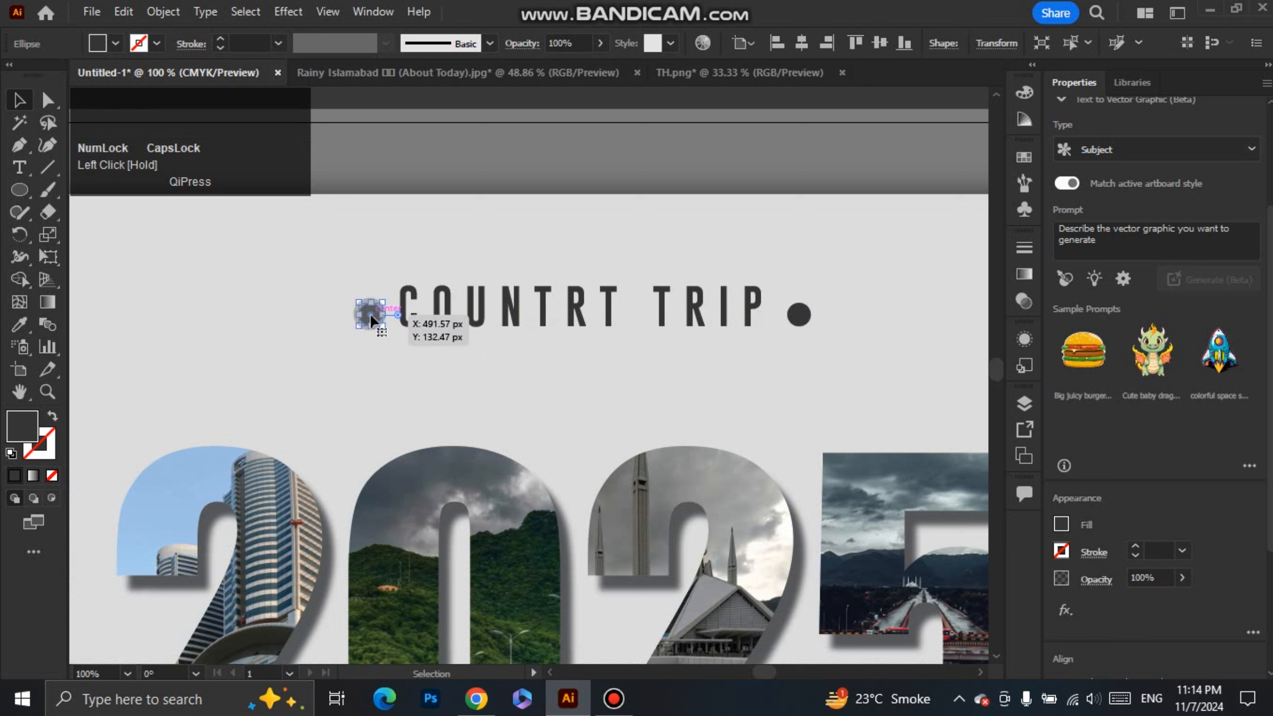
Select both circles and nudge them up to the middle height of the title letters
left_click(799, 314, "shift")
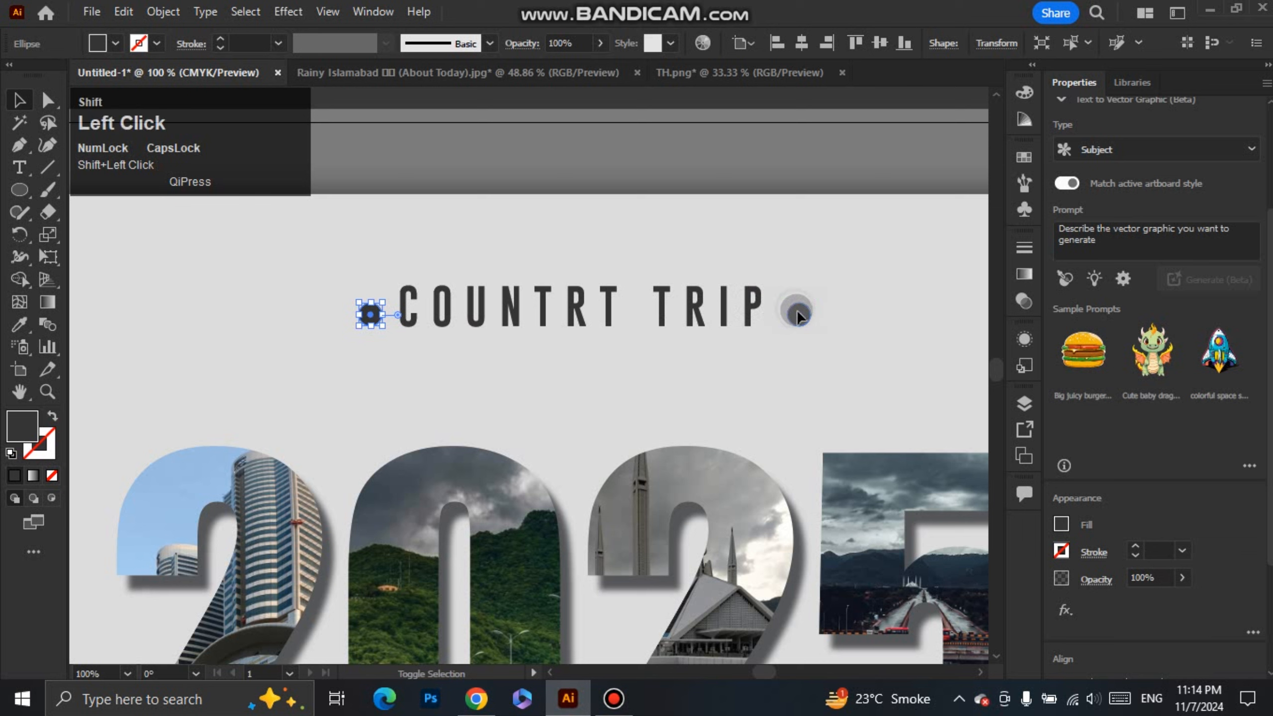
key("Up")
key("Up")
key("Up")
key("Up")
key("Up")
key("Up")
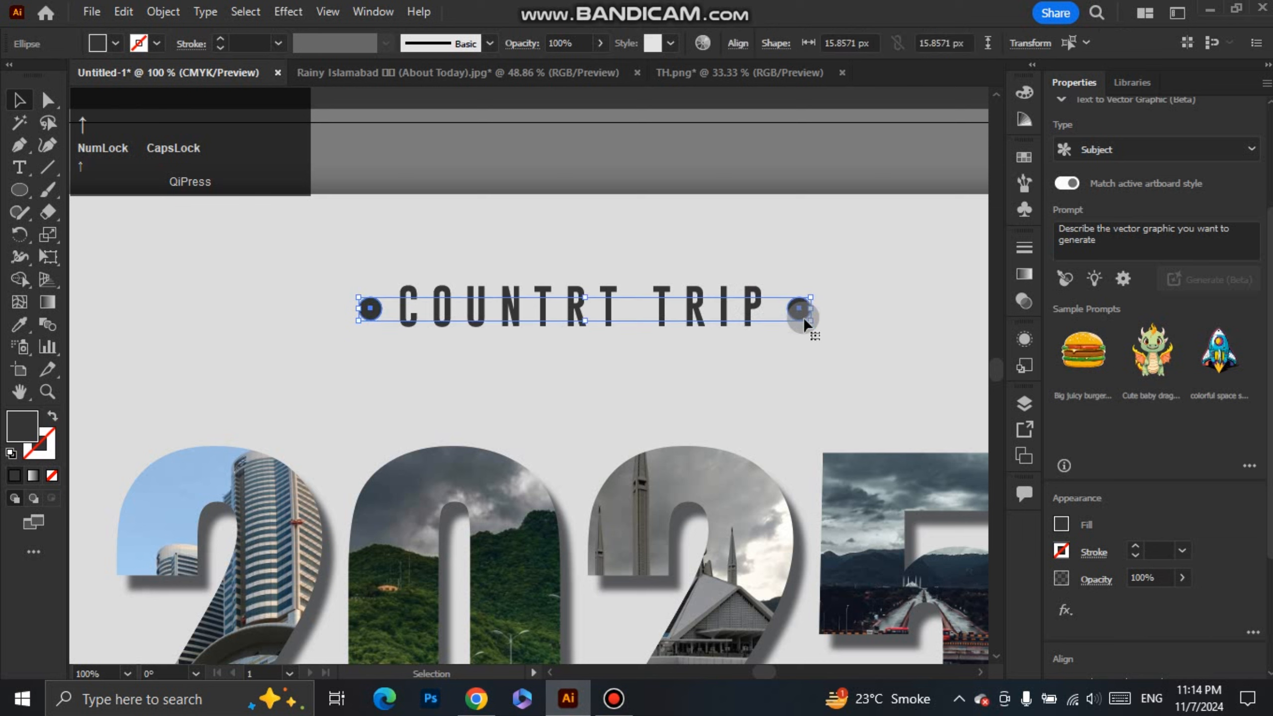
left_click(785, 362)
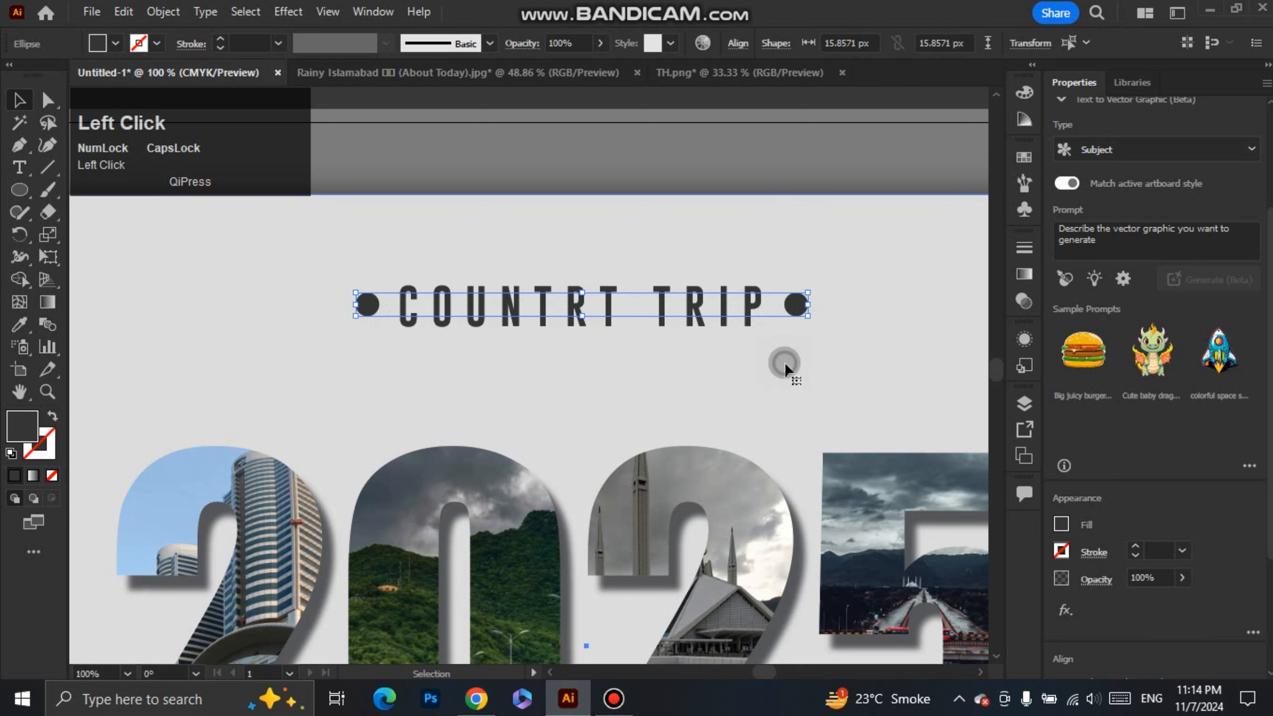
Scale the circle before the word COUNTRT down to a smaller bullet dot
scroll(785, 362, "down", 3)
scroll(785, 362, "down", 1)
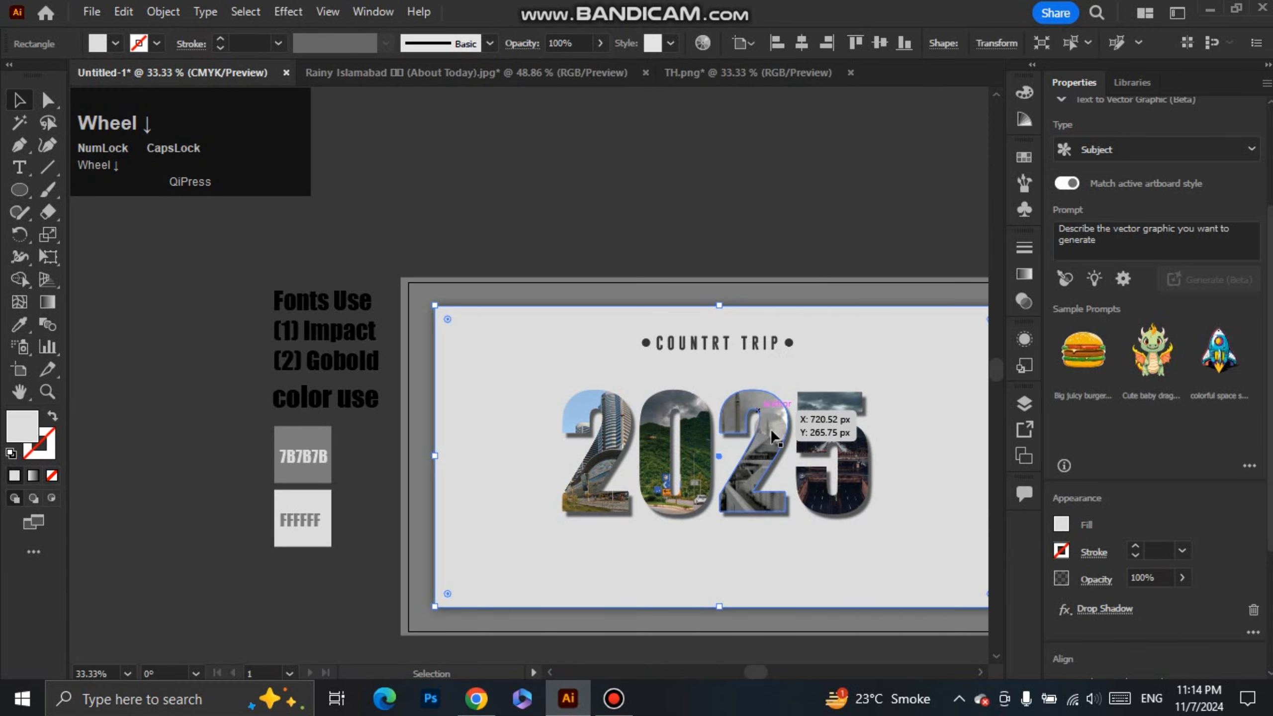
left_click_drag(783, 415, 663, 383)
scroll(665, 390, "up", 1)
left_click(659, 290)
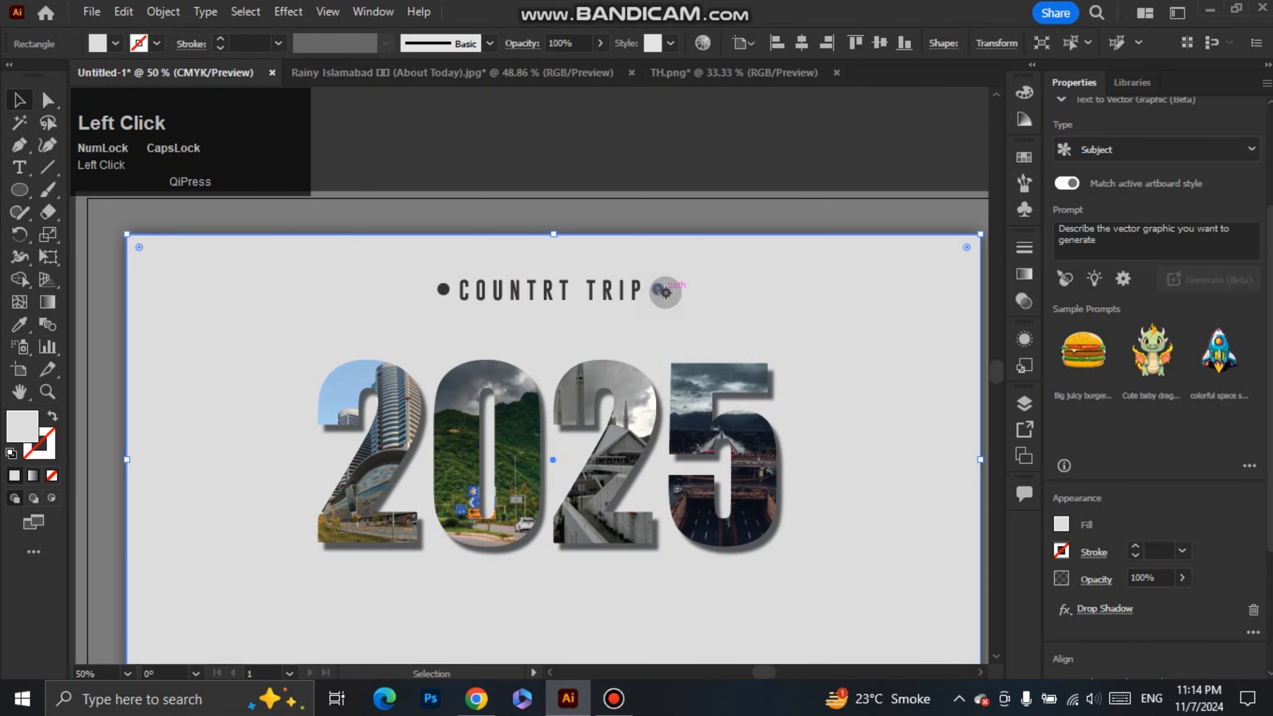
left_click(440, 292, "shift")
scroll(441, 299, "up", 4)
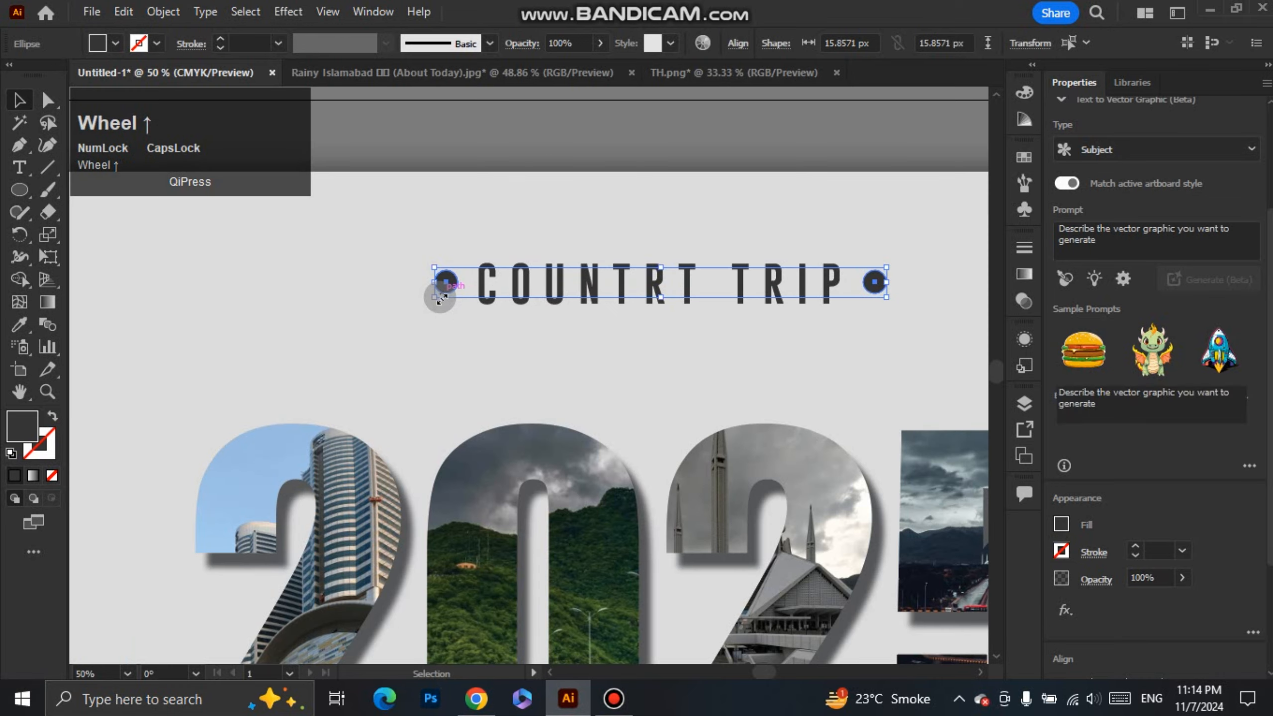
left_click(448, 271)
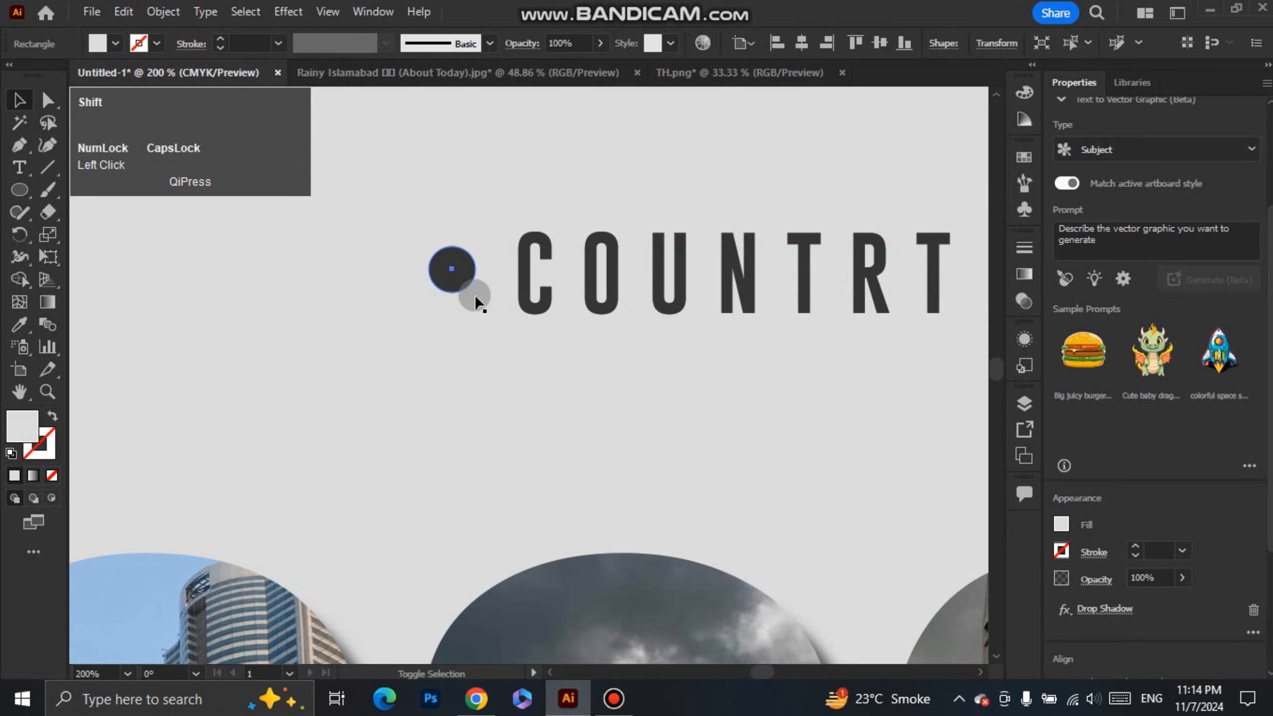
left_click_drag(474, 292, 509, 345)
Delete the large circle after the word TRIP and replace it with a copy of the small dot
scroll(482, 315, "down", 2)
scroll(509, 345, "down", 1)
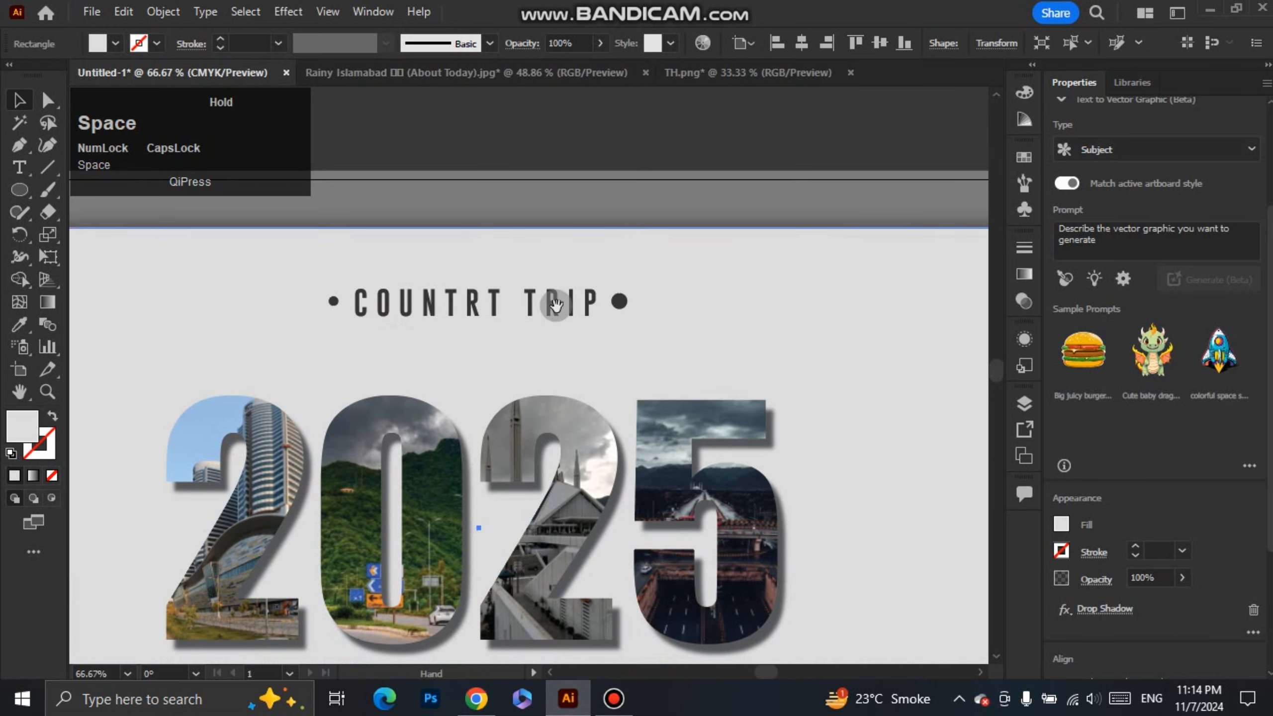
left_click(616, 300)
key("Delete")
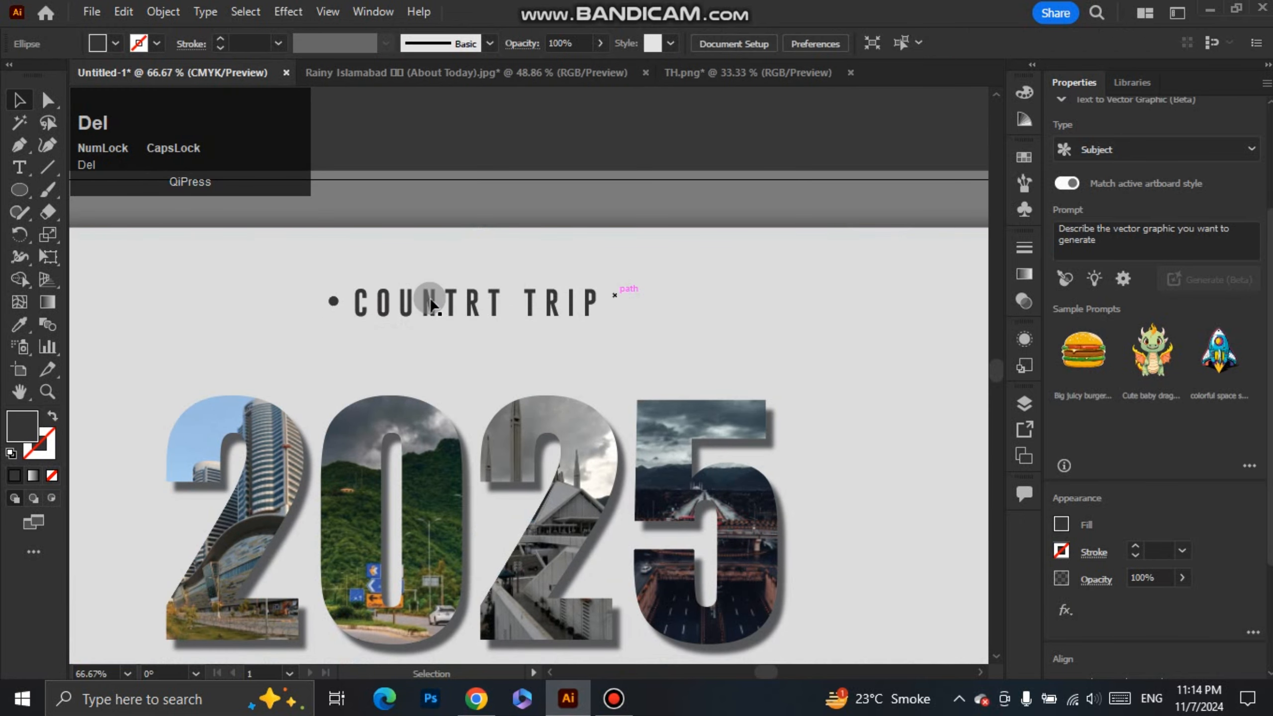
left_click(335, 303)
left_click_drag(336, 307, 613, 305)
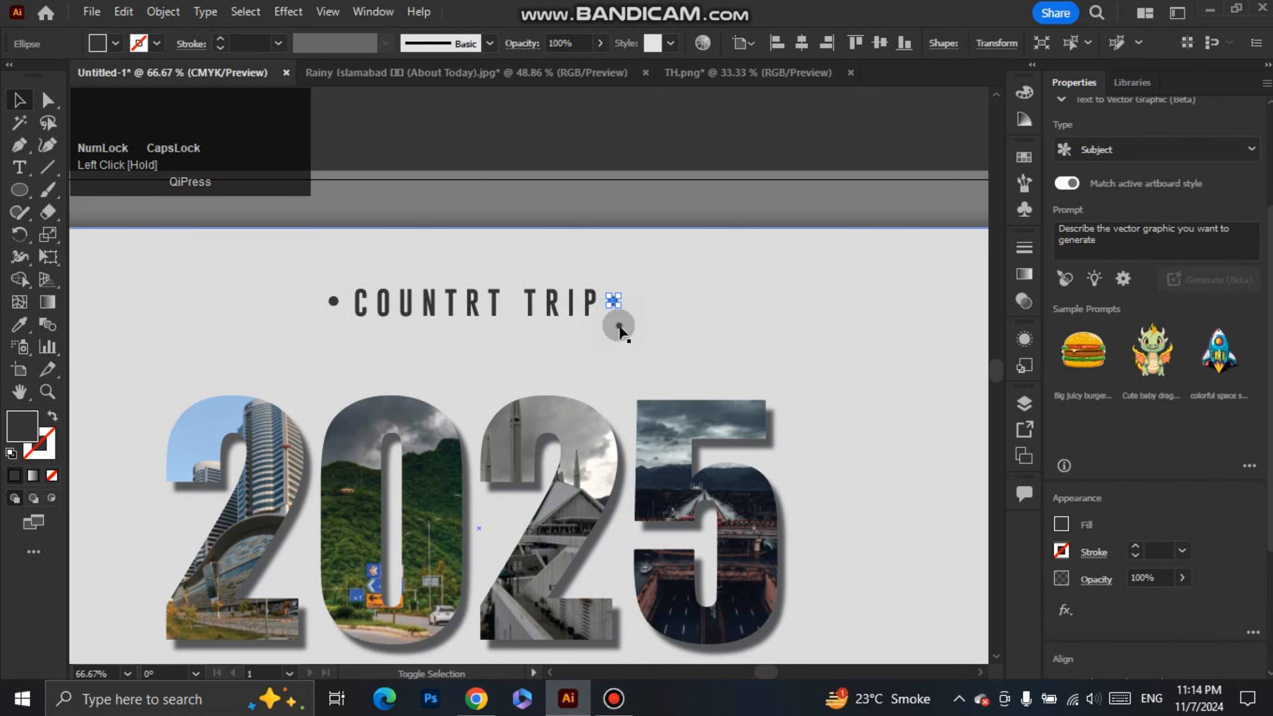
left_click(619, 324)
Lock the light background rectangle behind the title and digits
scroll(619, 324, "down", 2)
scroll(619, 325, "down", 1)
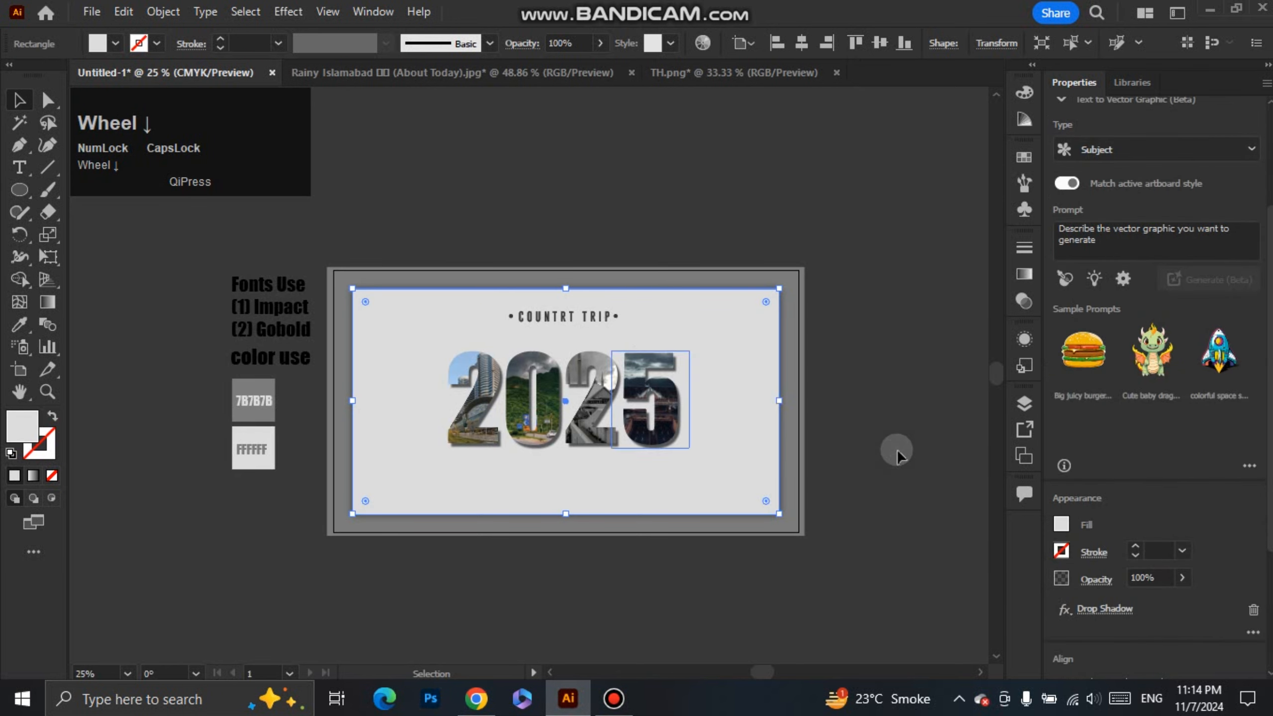
left_click(896, 451)
left_click(754, 429)
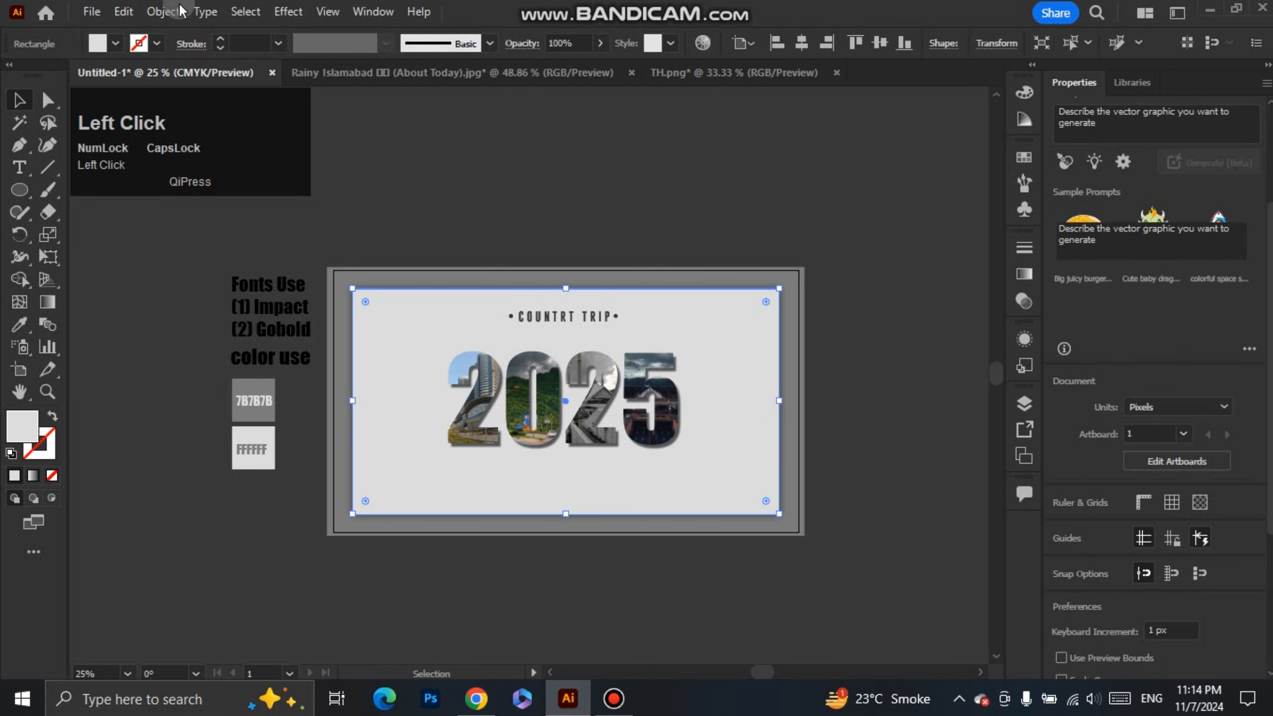
left_click(165, 11)
mouse_move(281, 173)
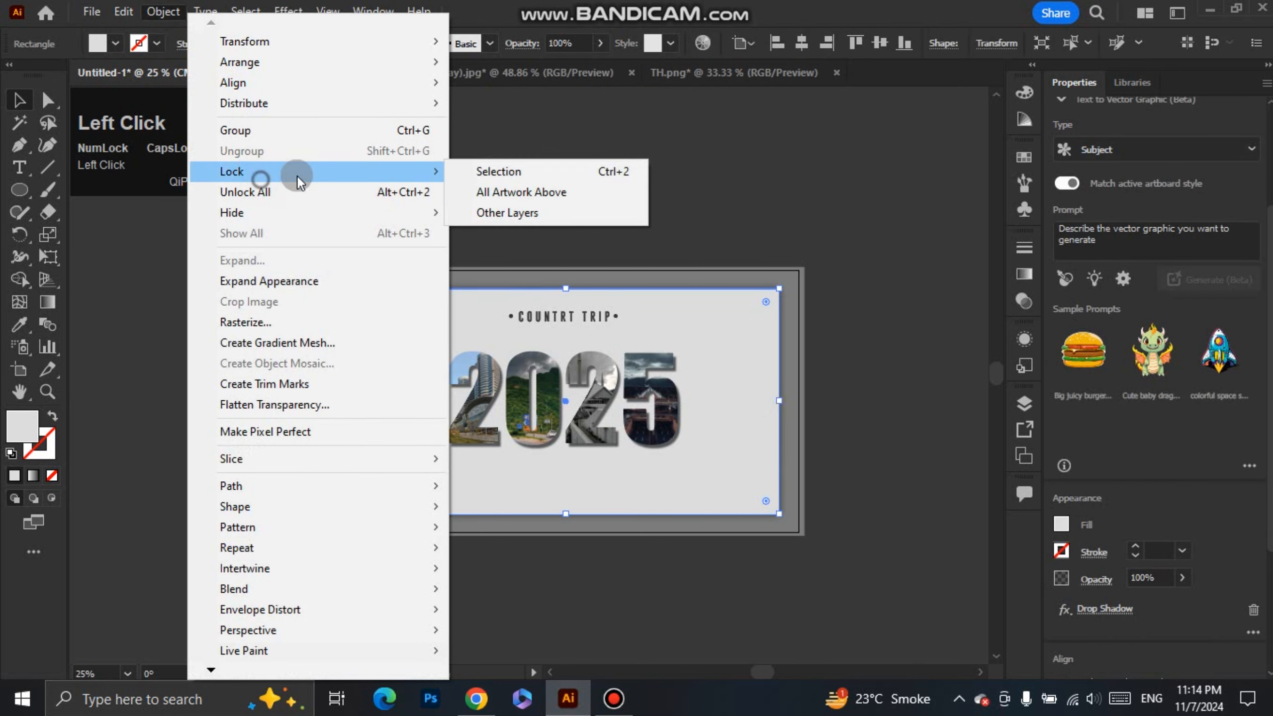
left_click(497, 173)
Align the "COUNTRT TRIP" text and its two dots to their vertical centres, then deselect them
scroll(612, 321, "up", 1)
scroll(610, 320, "up", 1)
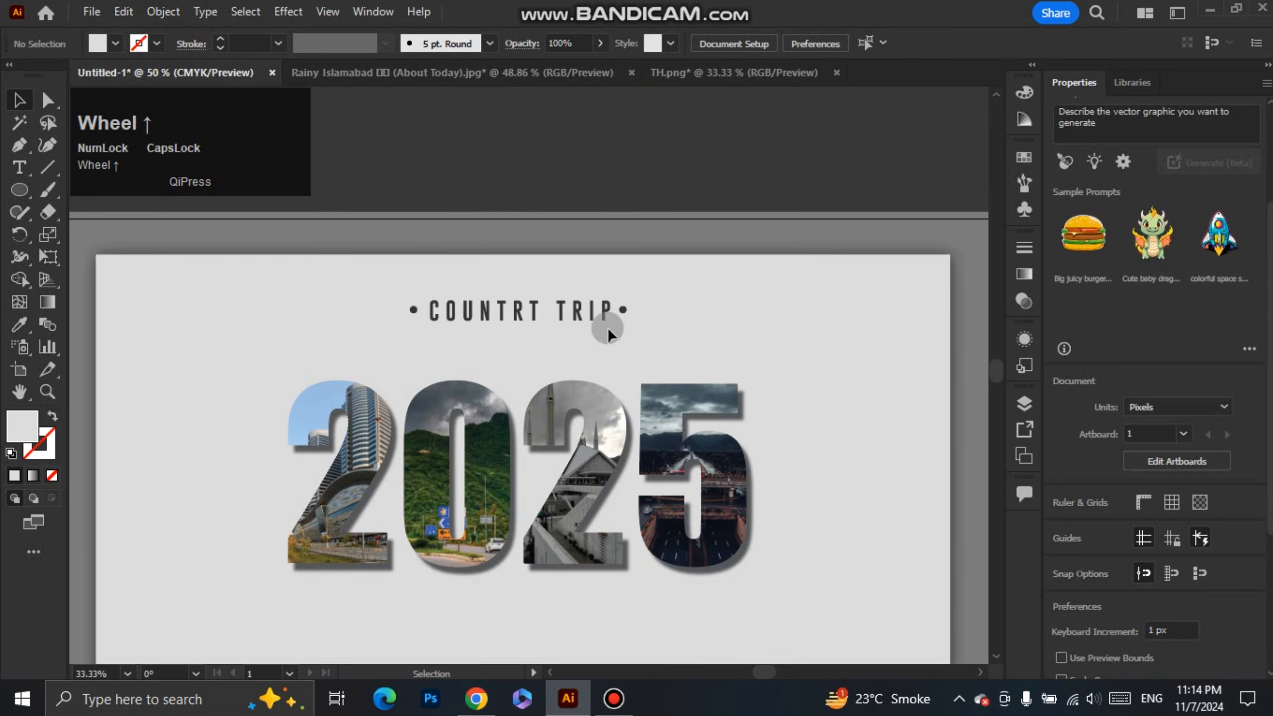
left_click(631, 319)
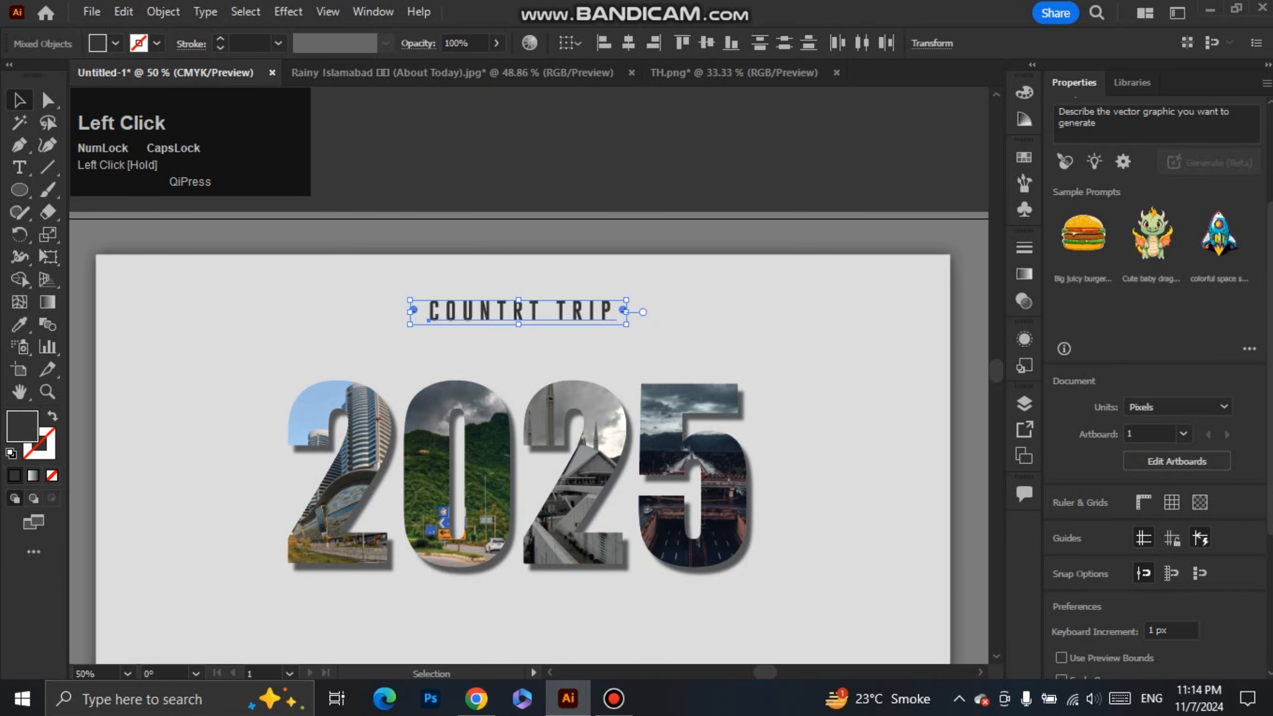
left_click_drag(1266, 471, 1266, 585)
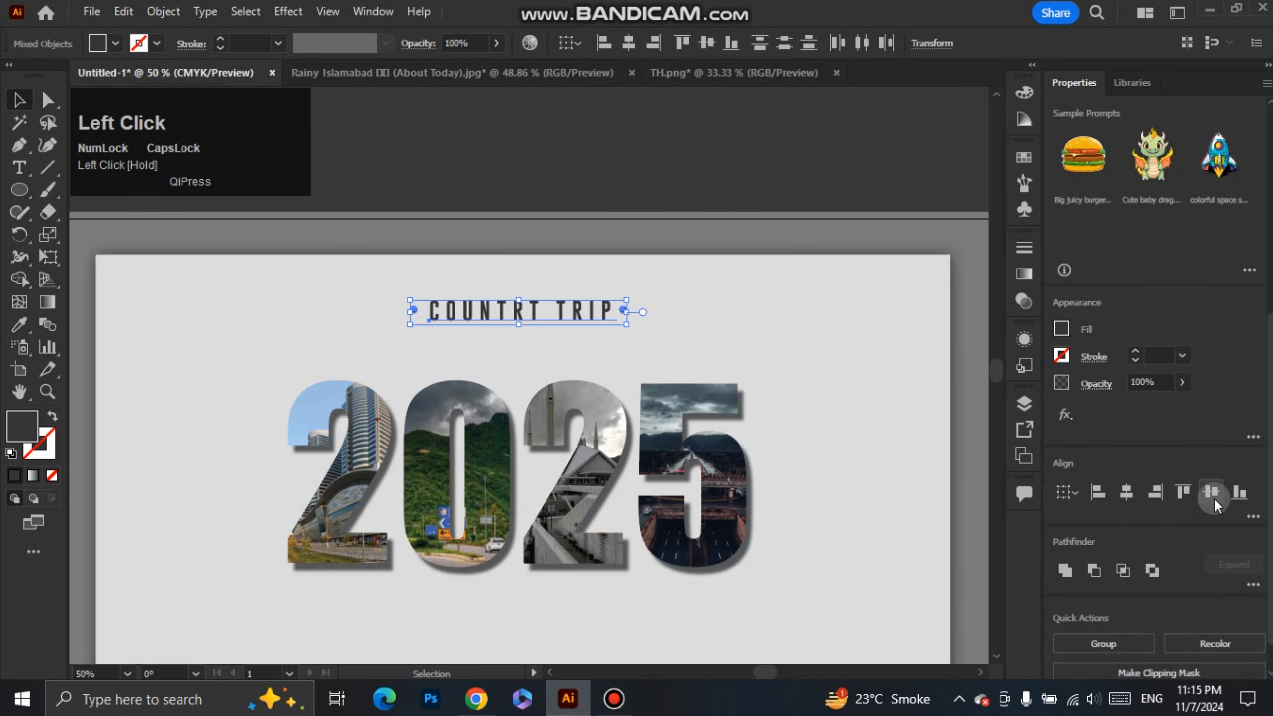
left_click(1214, 498)
left_click(797, 376)
Create a placeholder-filled text area in 9 pt Gobold below the 2025 digits, spanning nearly their full width
scroll(794, 376, "down", 1)
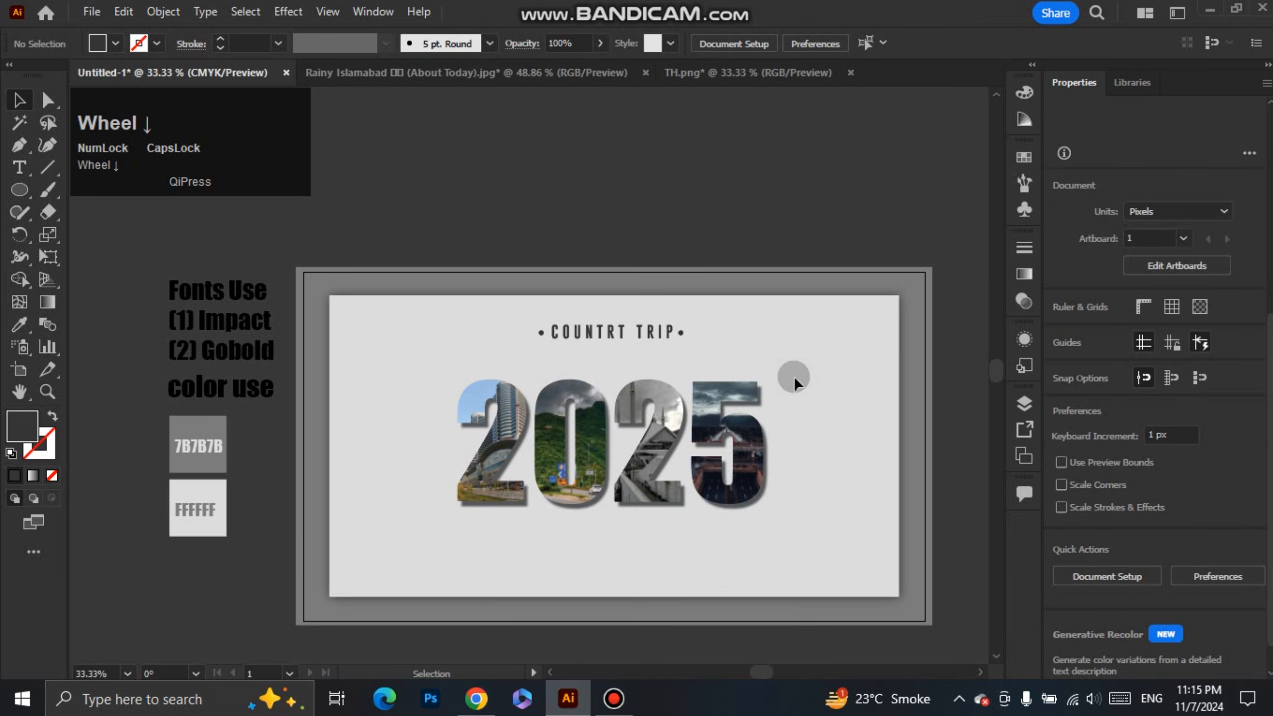
scroll(718, 543, "up", 1)
key("space")
left_click_drag(708, 540, 685, 540)
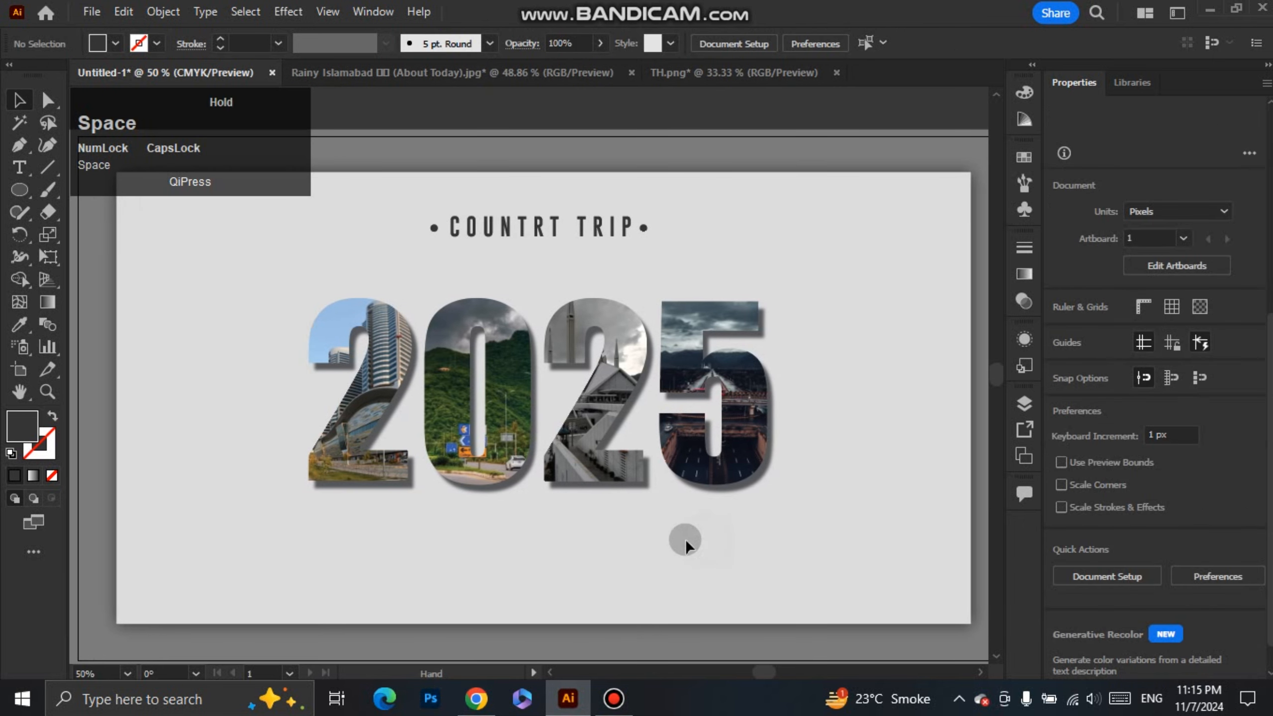
key("ctrl+0")
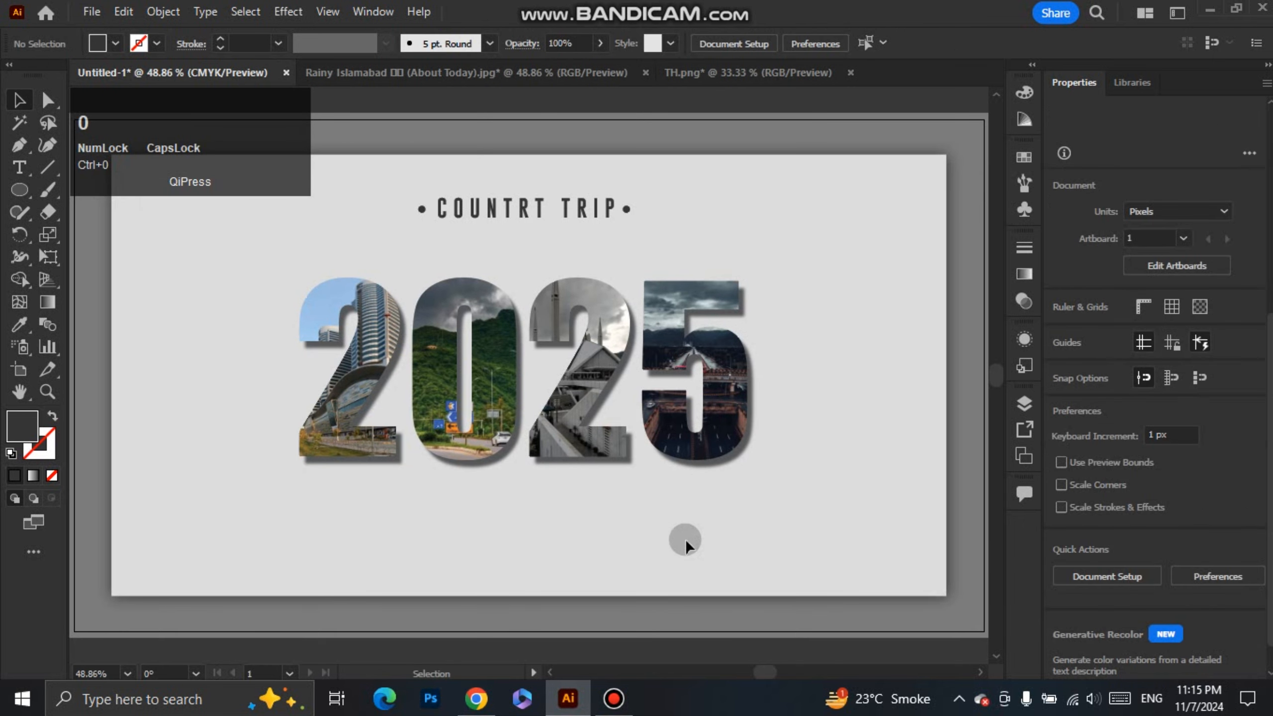
left_click(20, 168)
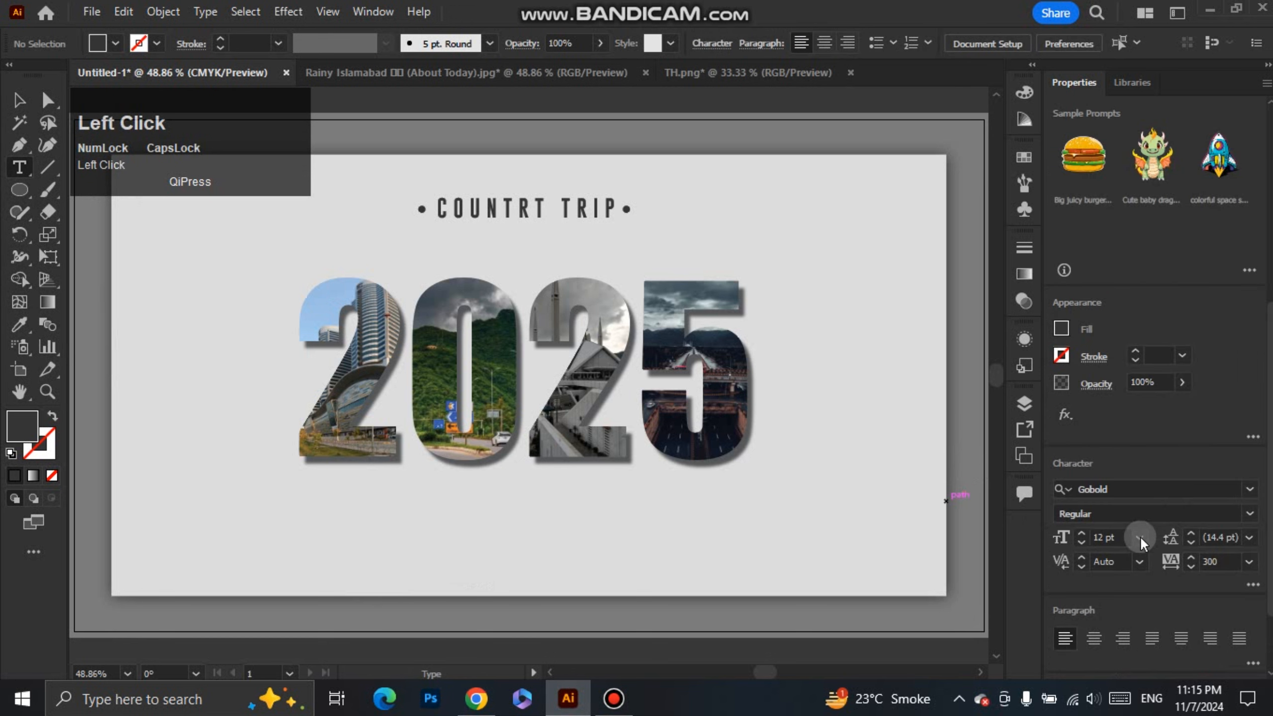
left_click(1141, 538)
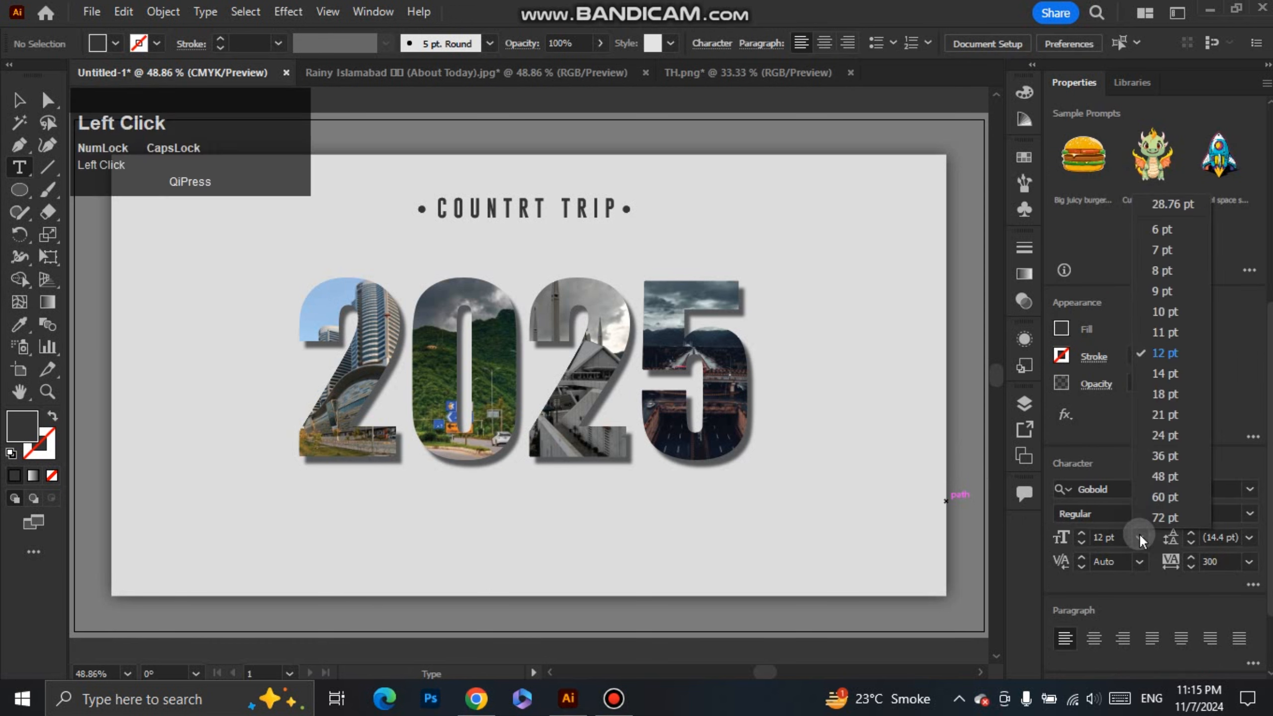
left_click(1162, 292)
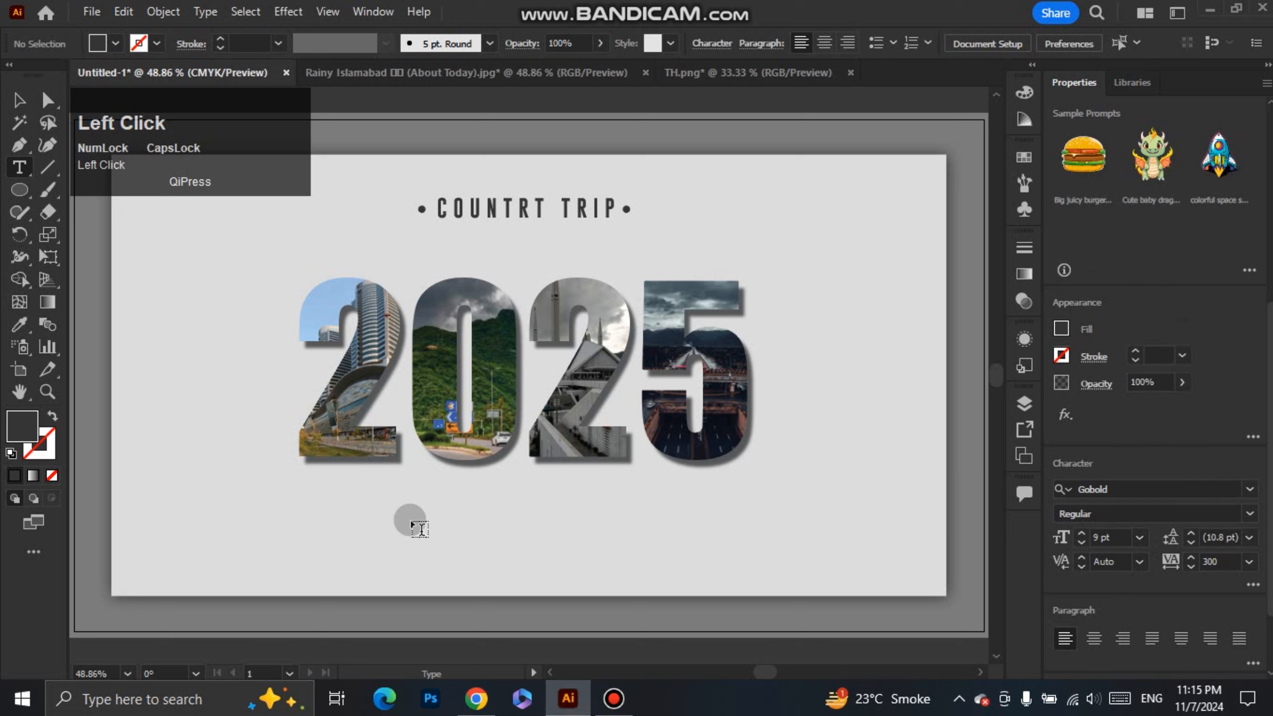
mouse_move(319, 486)
left_mouse_down()
mouse_move(631, 581)
mouse_move(762, 569)
mouse_move(746, 572)
left_mouse_up()
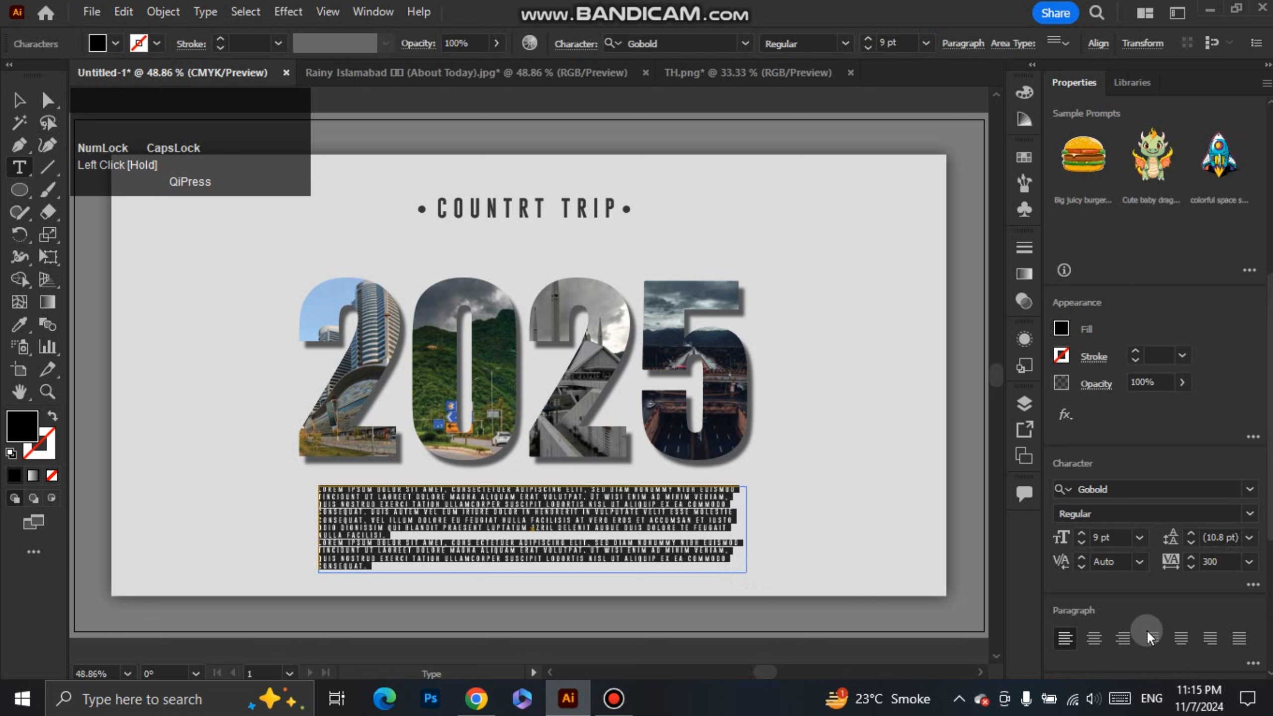
Justify all lines of the placeholder paragraph below the digits and set its font size to 14 pt
left_click(1239, 640)
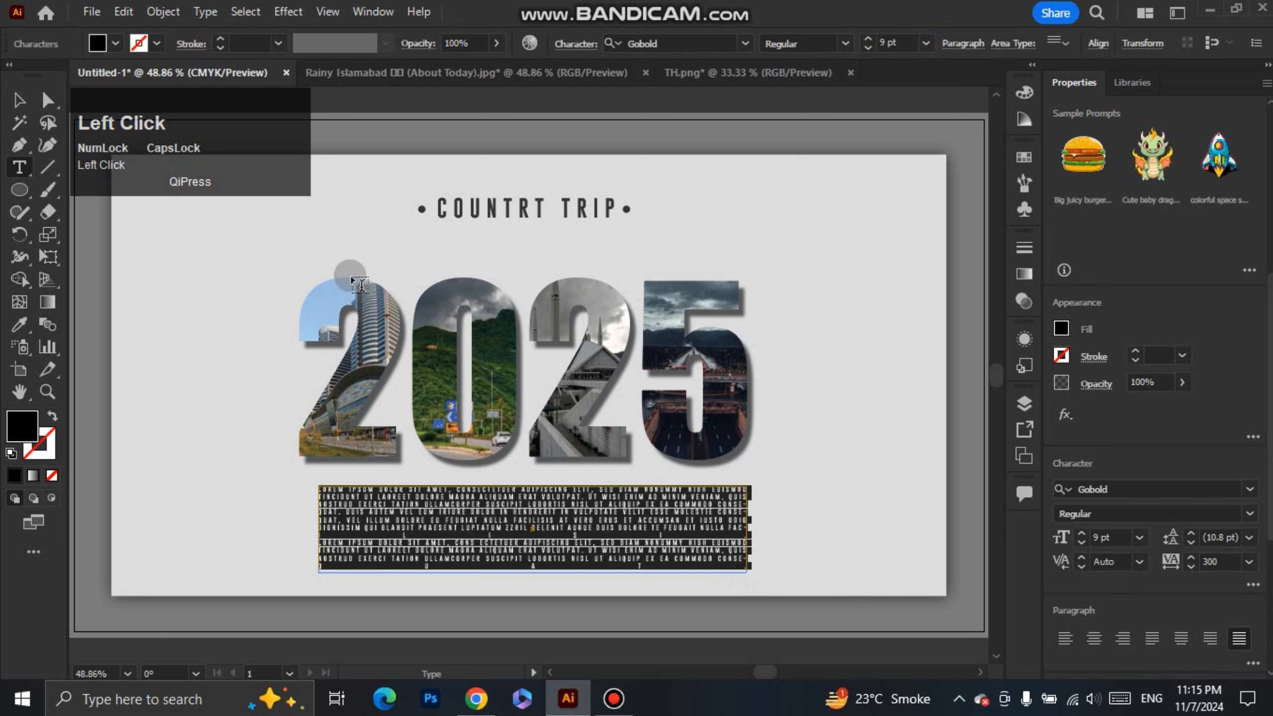
left_click(15, 100)
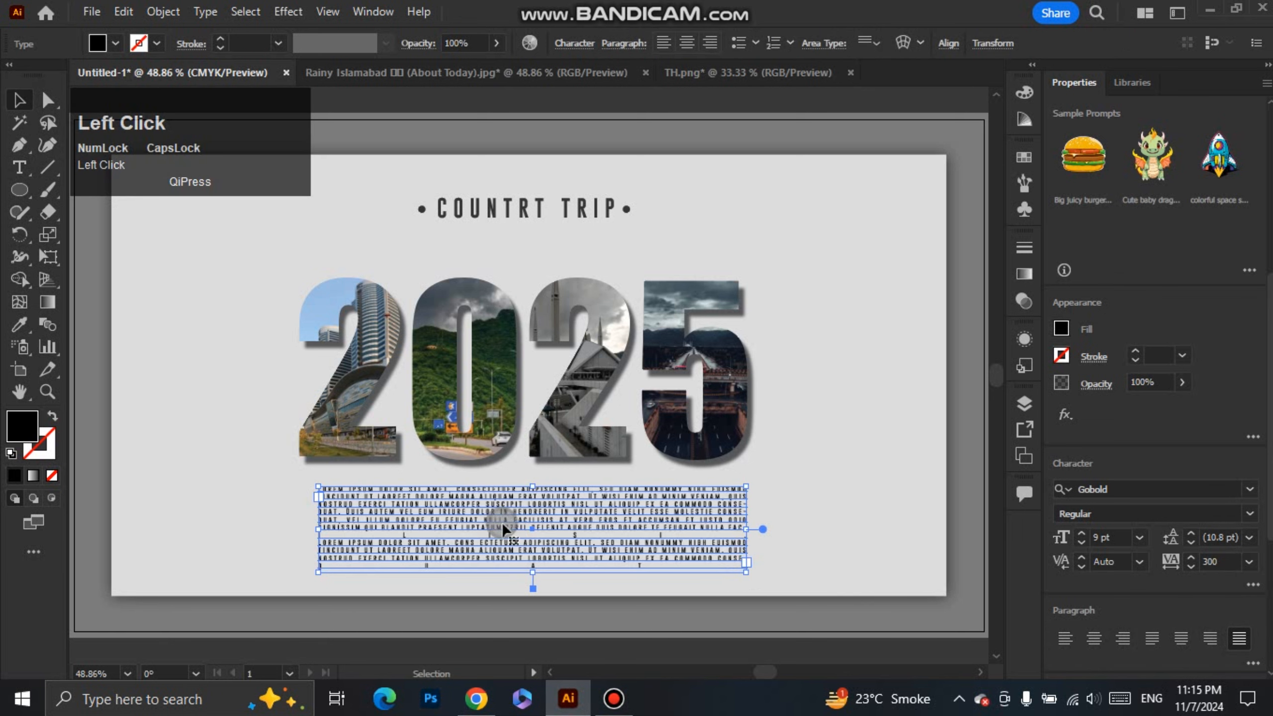
left_click(1137, 540)
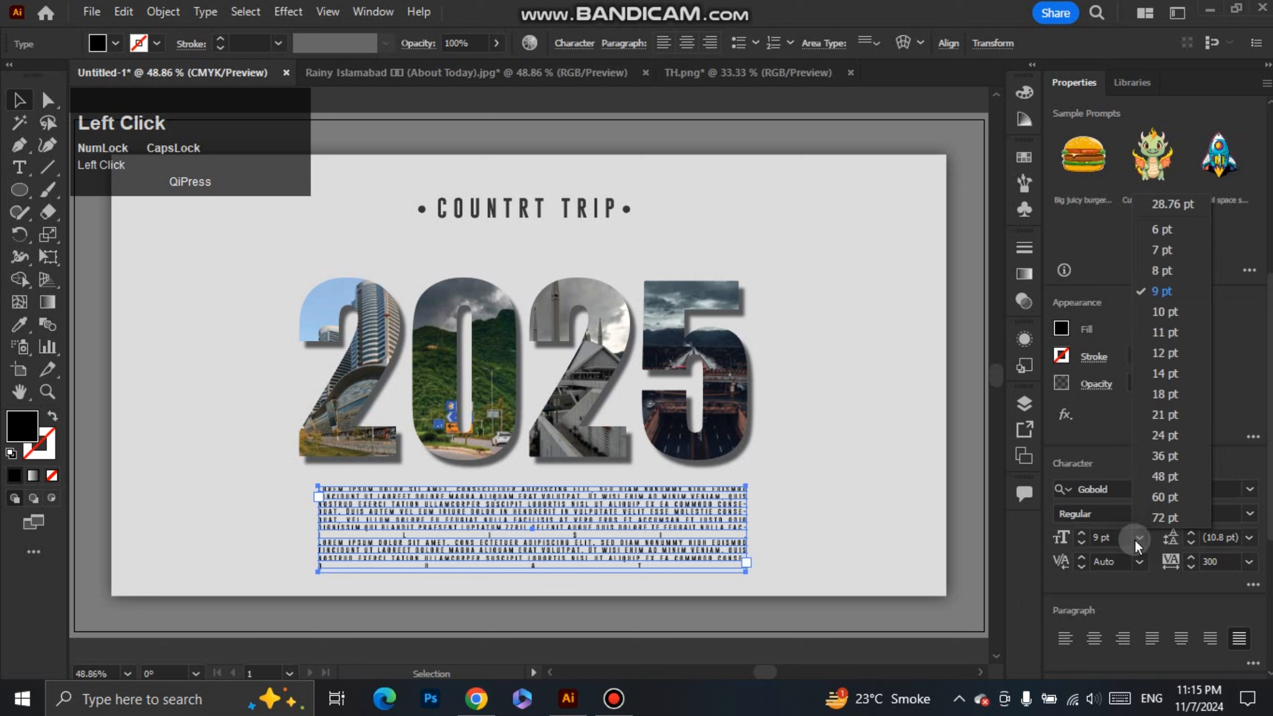
left_click(1168, 375)
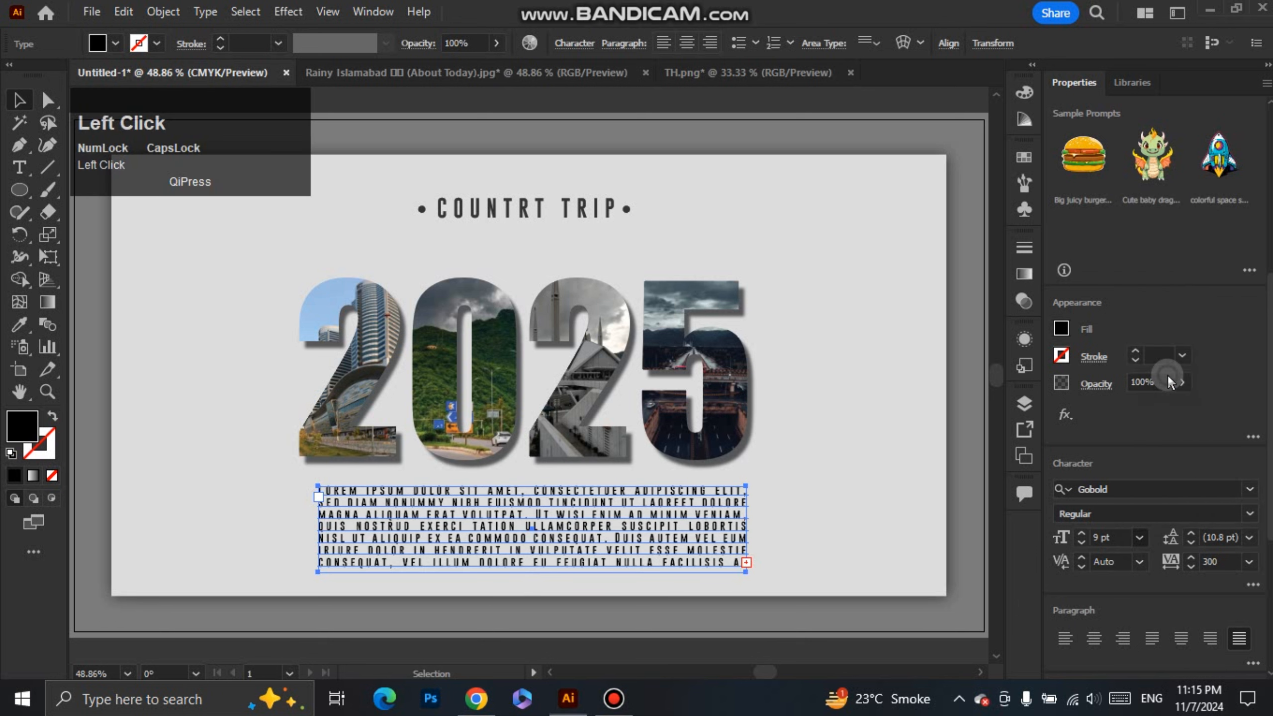
Increase the placeholder paragraph's leading to 28 pt, then deselect it
left_click(1227, 540)
scroll(1227, 540, "up", 4)
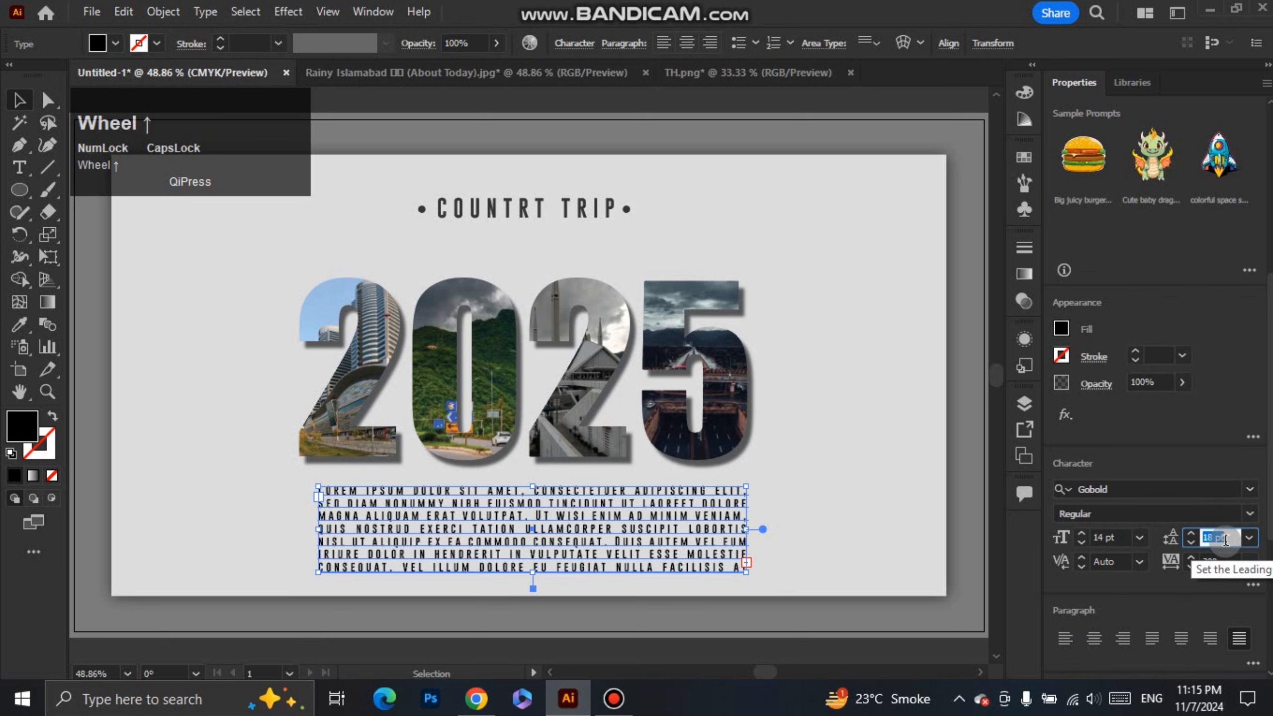
scroll(1227, 540, "up", 6)
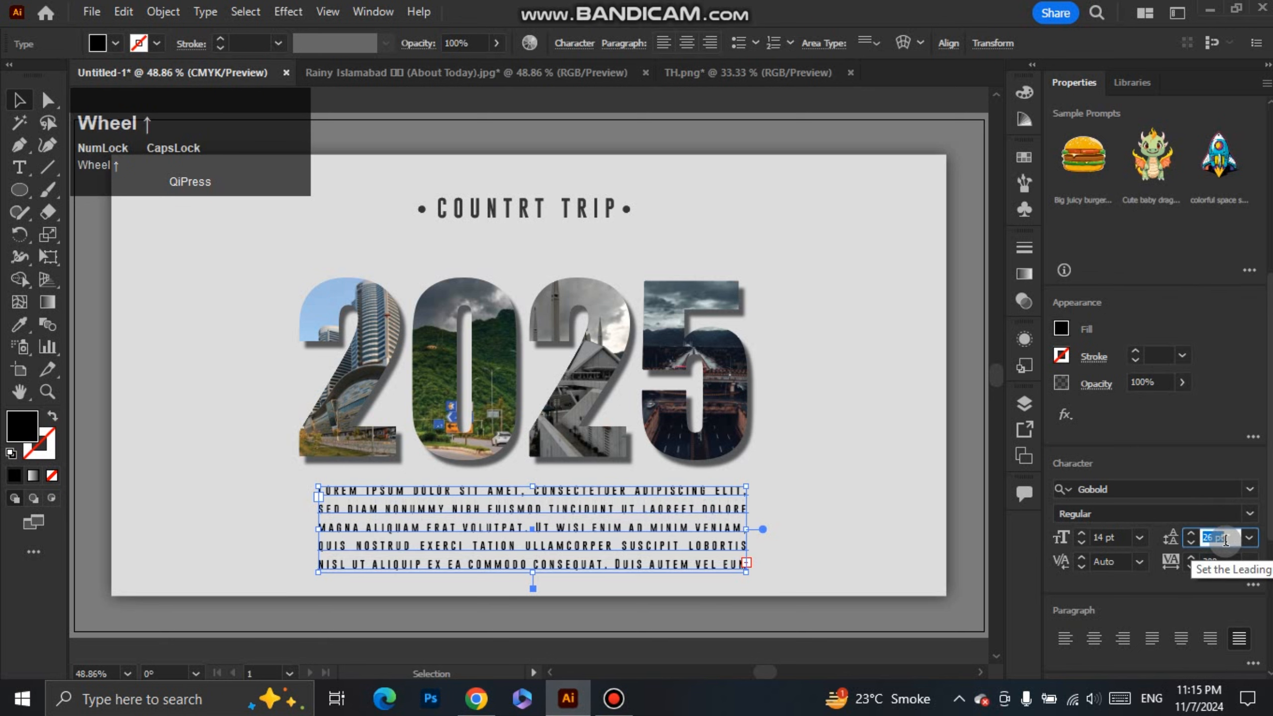
scroll(1227, 540, "up", 1)
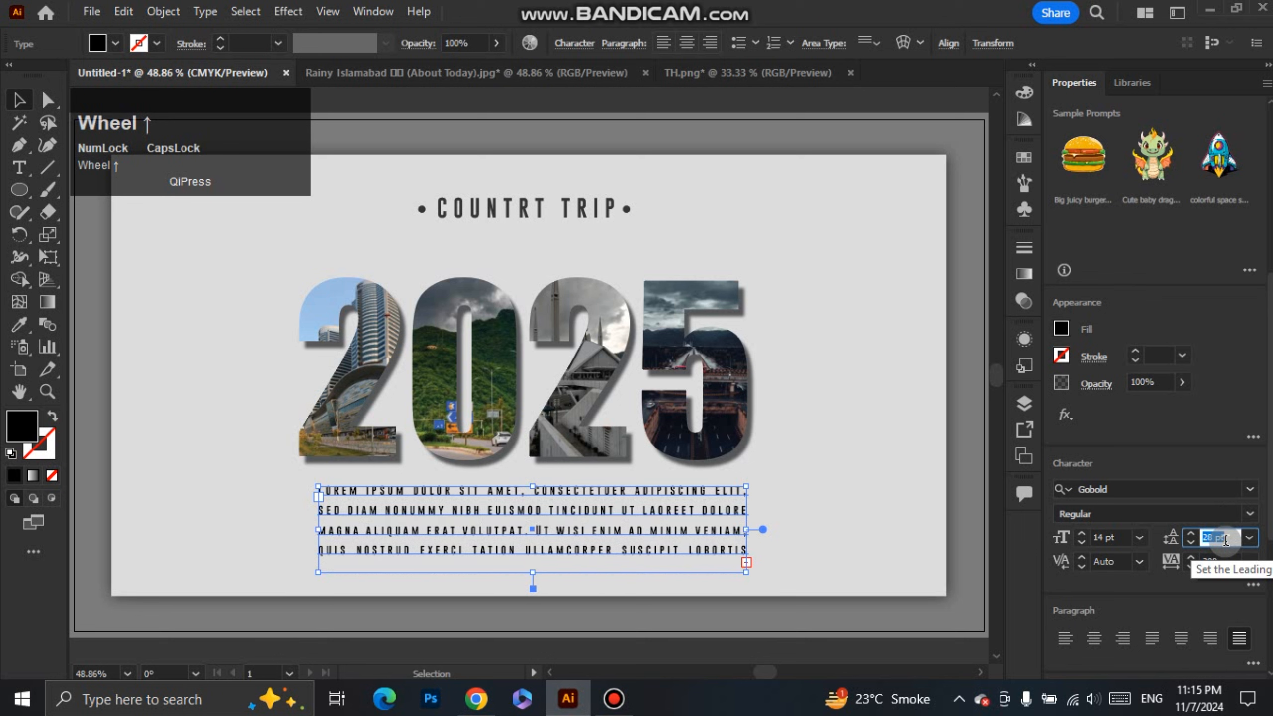
left_click(153, 403)
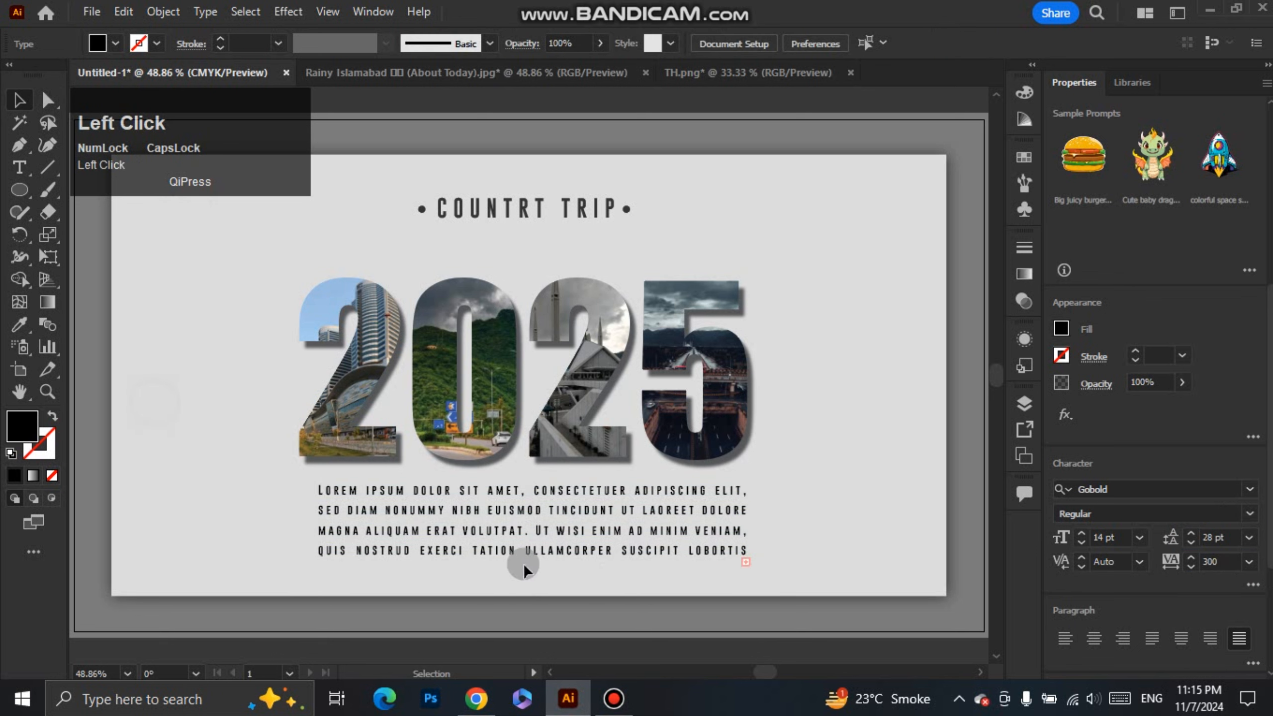
Shrink the paragraph's text frame around its centre and set the font size to 12 pt
left_click(553, 541)
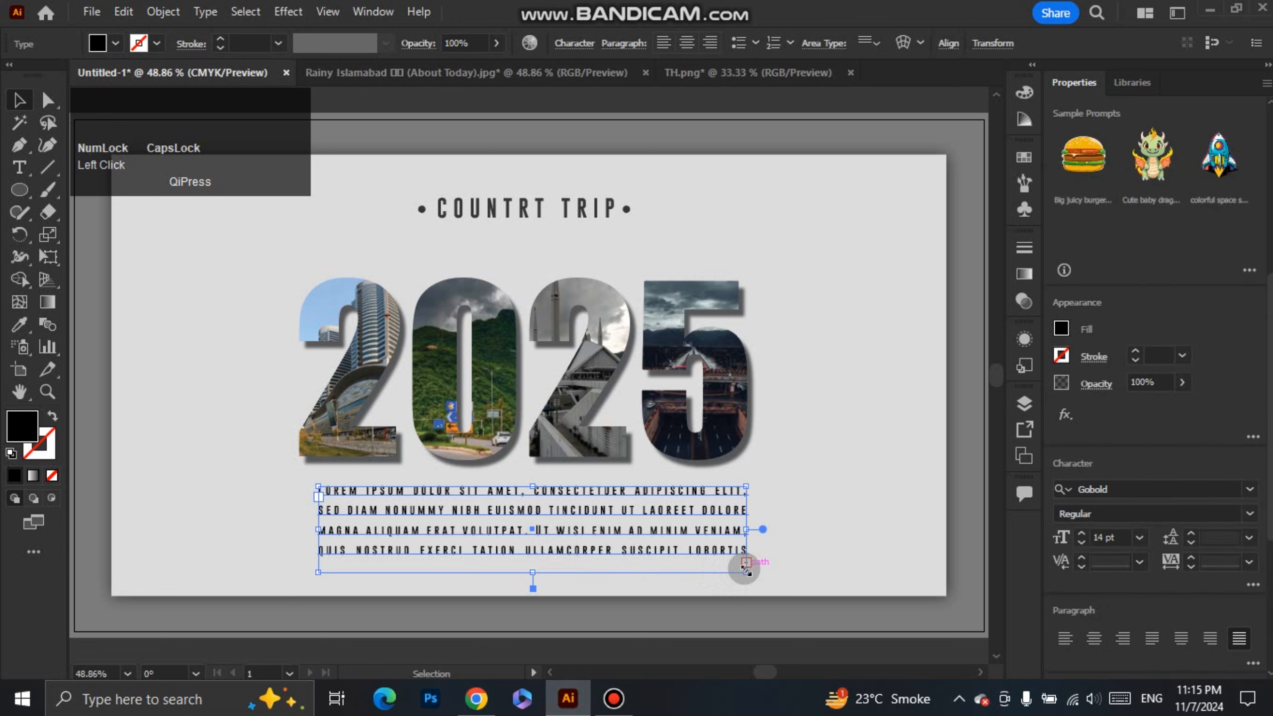
left_click_drag(747, 571, 726, 556)
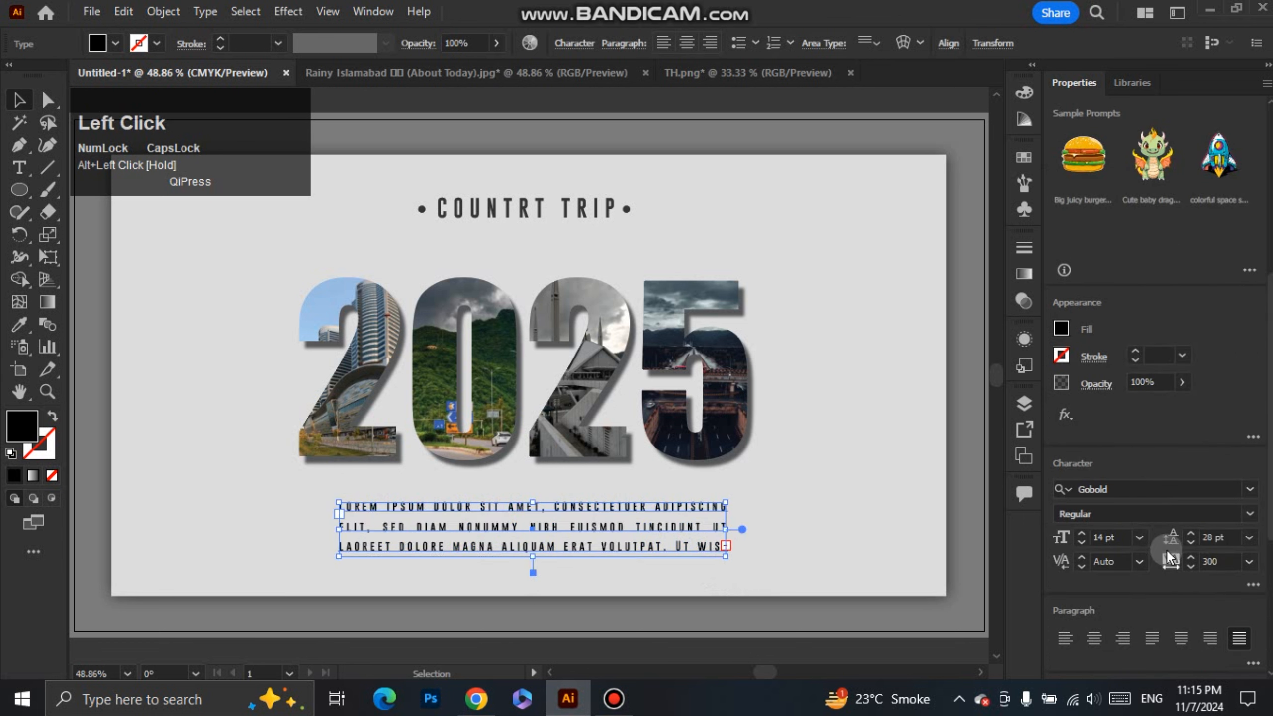
left_click(1139, 538)
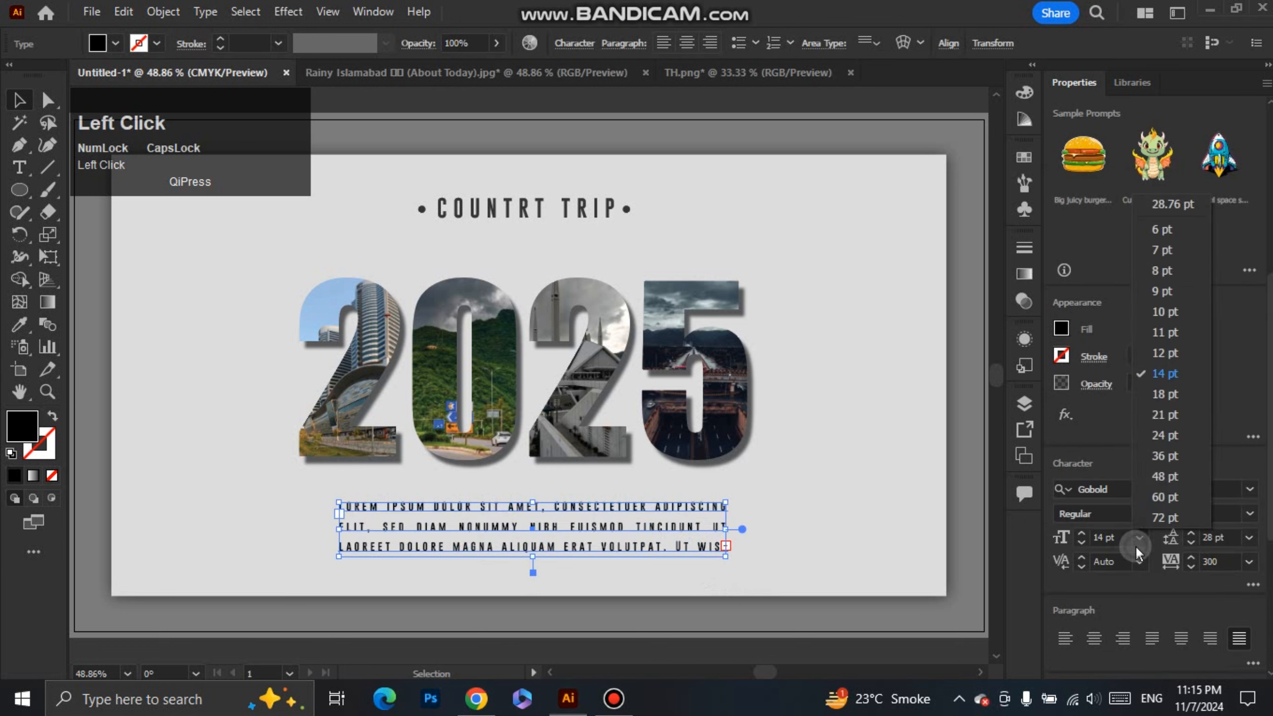
left_click(1170, 352)
left_click(800, 555)
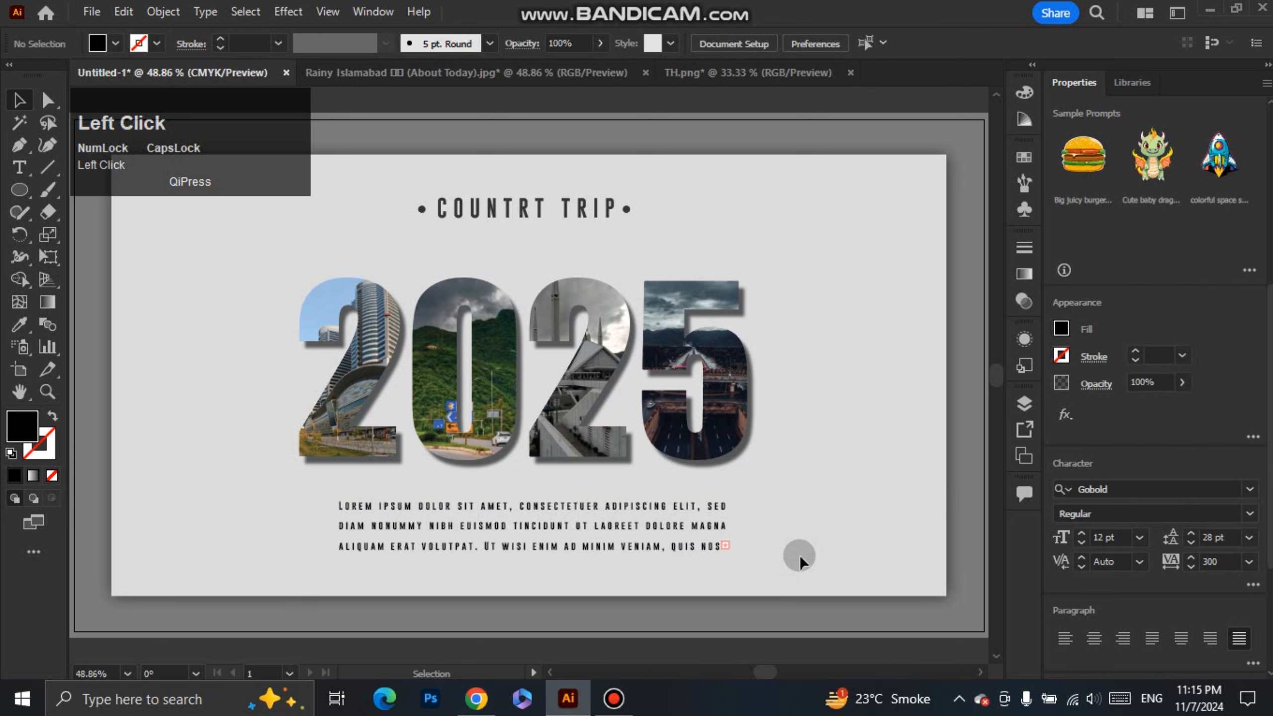
Move the paragraph to the lower-left corner of the light rectangle and reduce its frame to about half the previous position's digit width
scroll(659, 546, "down", 1)
left_click(641, 558)
left_click_drag(641, 558, 487, 557)
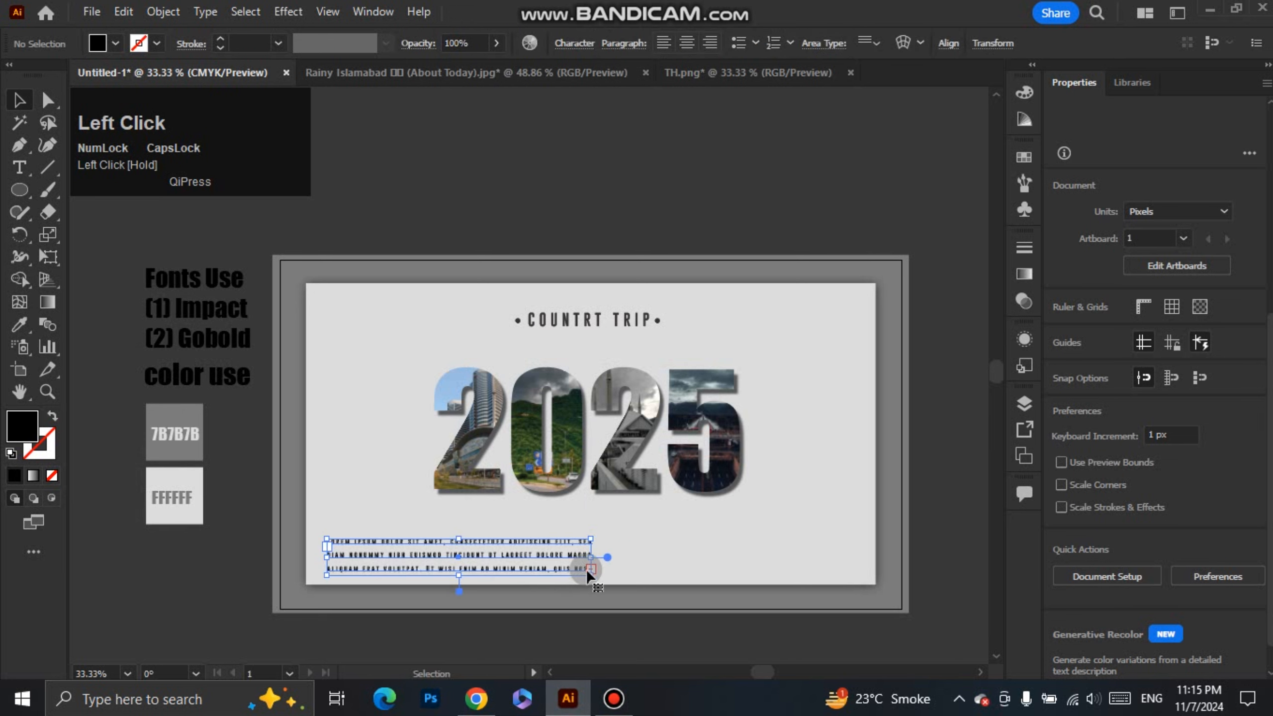
left_click_drag(591, 571, 539, 566)
scroll(539, 565, "up", 1)
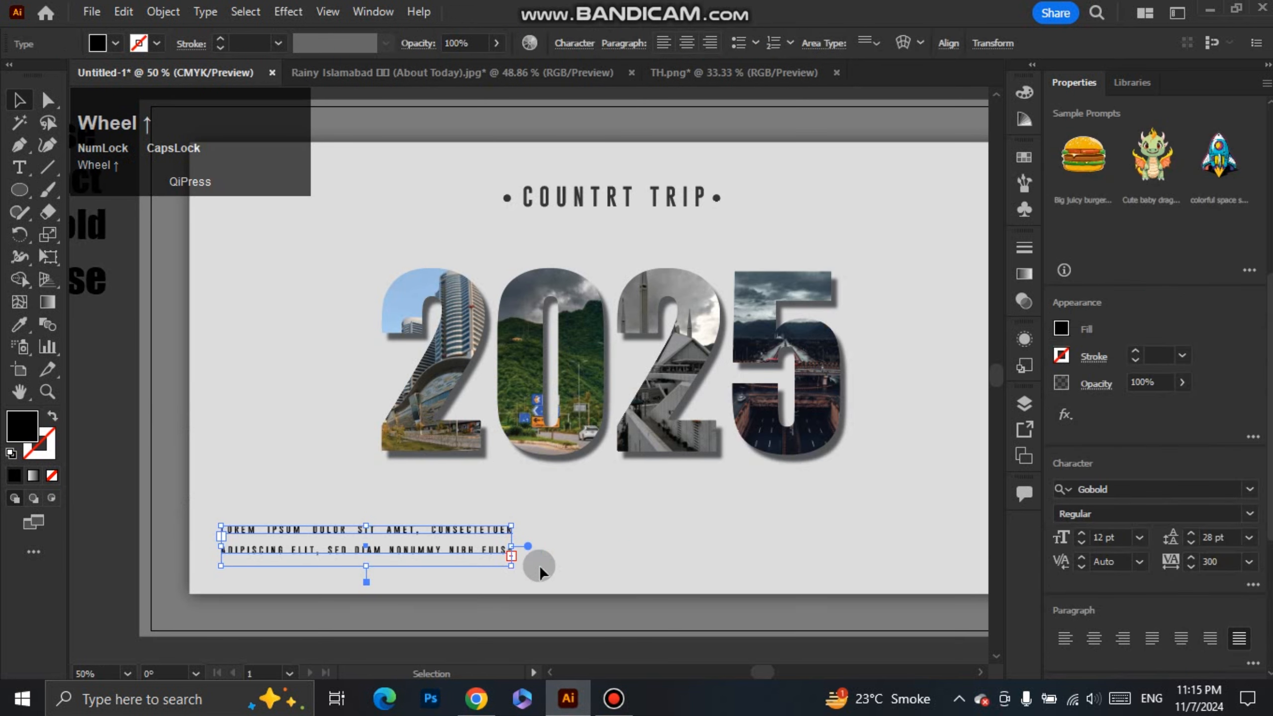
Set the corner paragraph's font size to 7 pt and its leading to 12 pt
left_click(1140, 538)
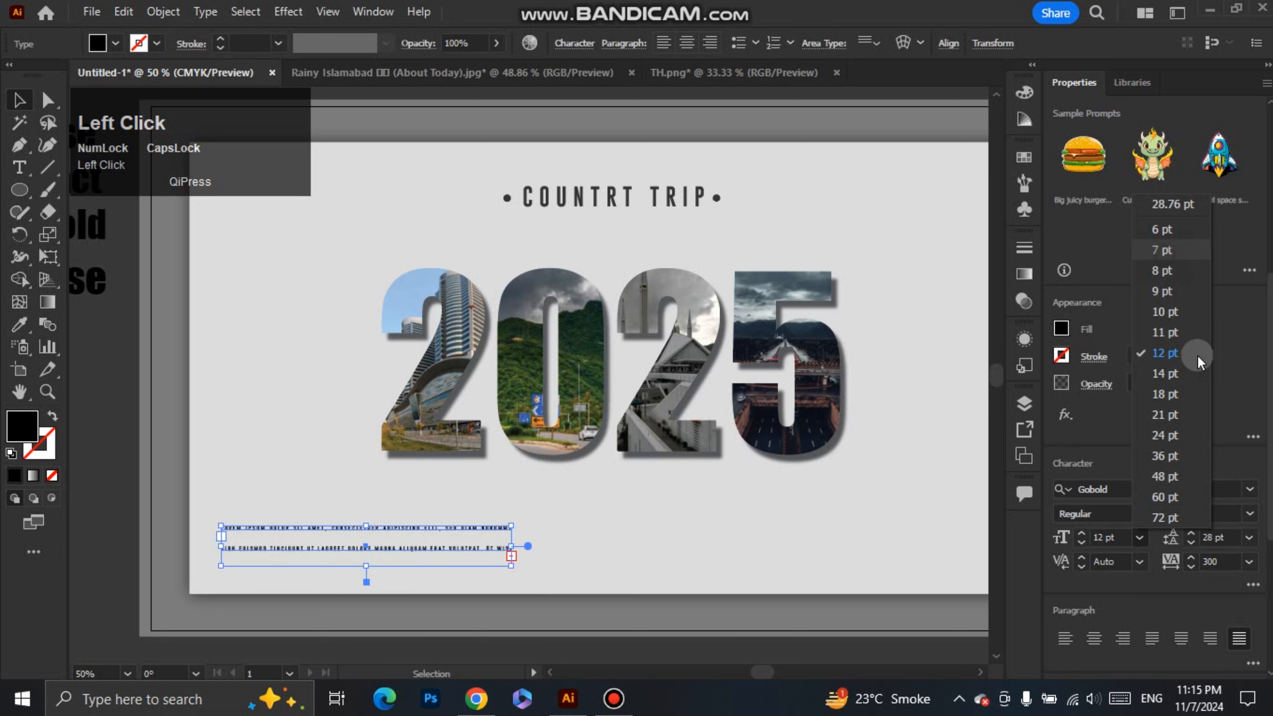
left_click(1164, 251)
scroll(1233, 537, "down", 13)
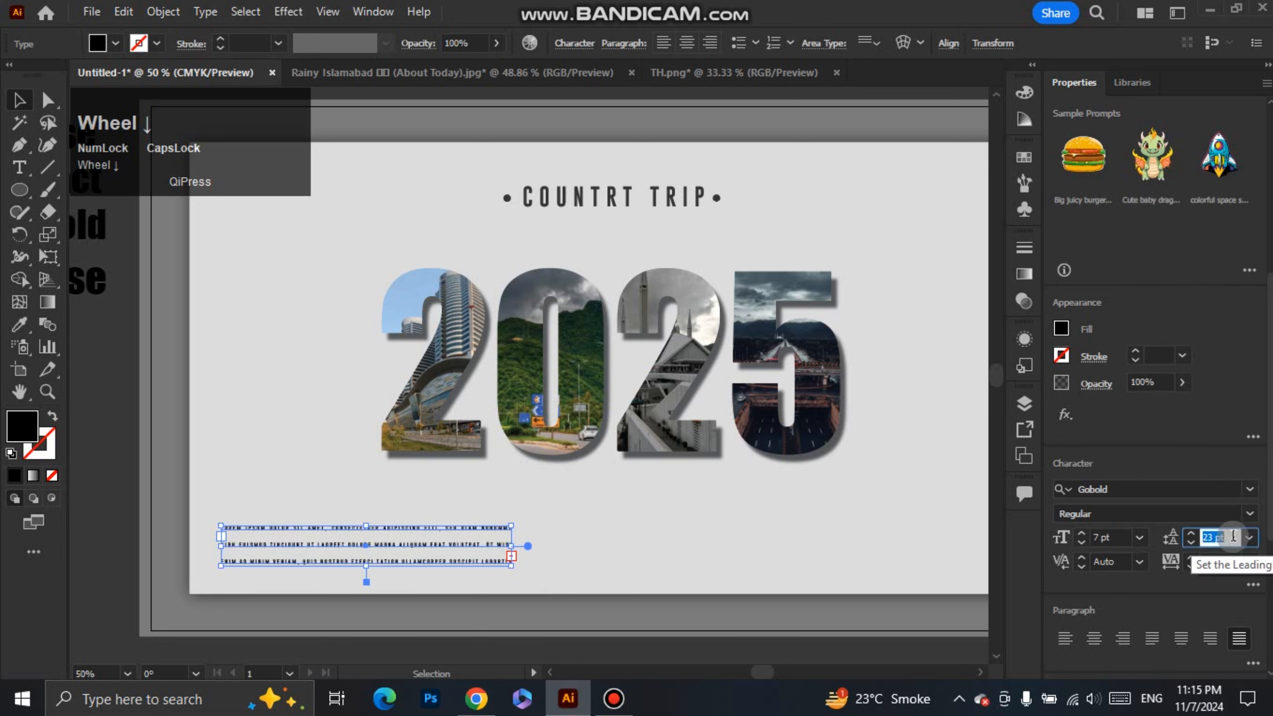
scroll(1233, 537, "down", 2)
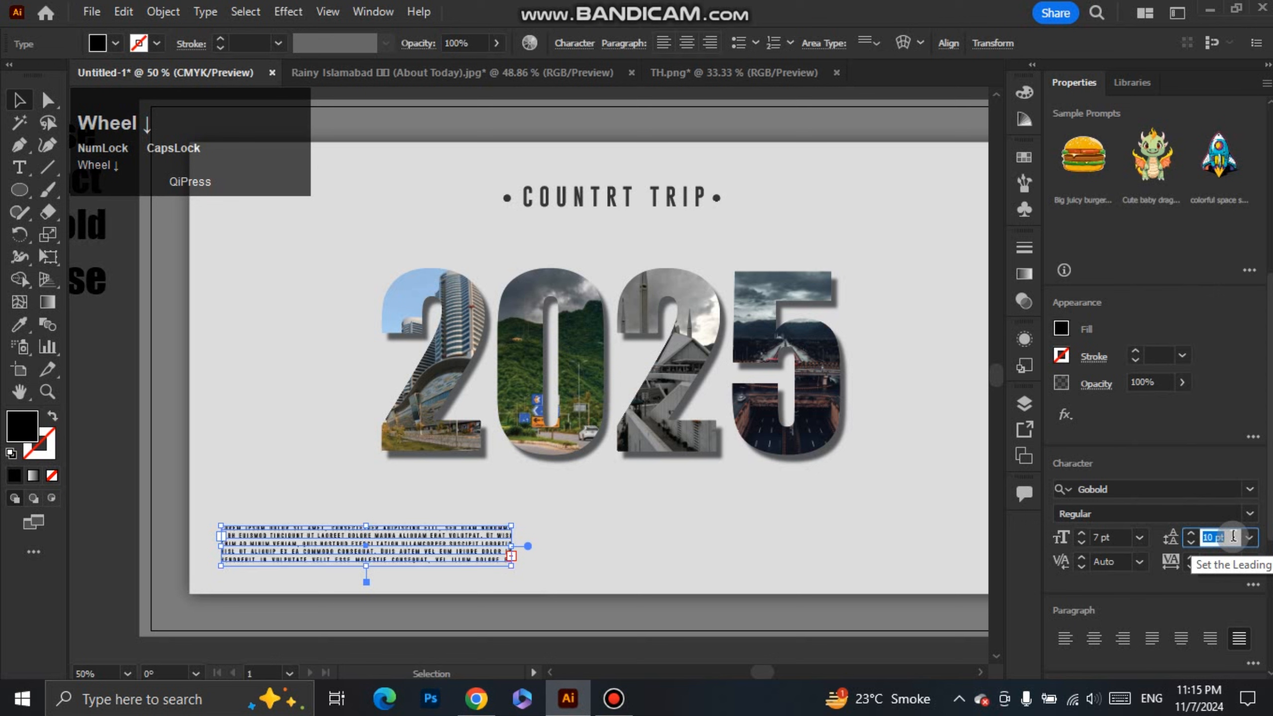
scroll(1210, 542, "up", 2)
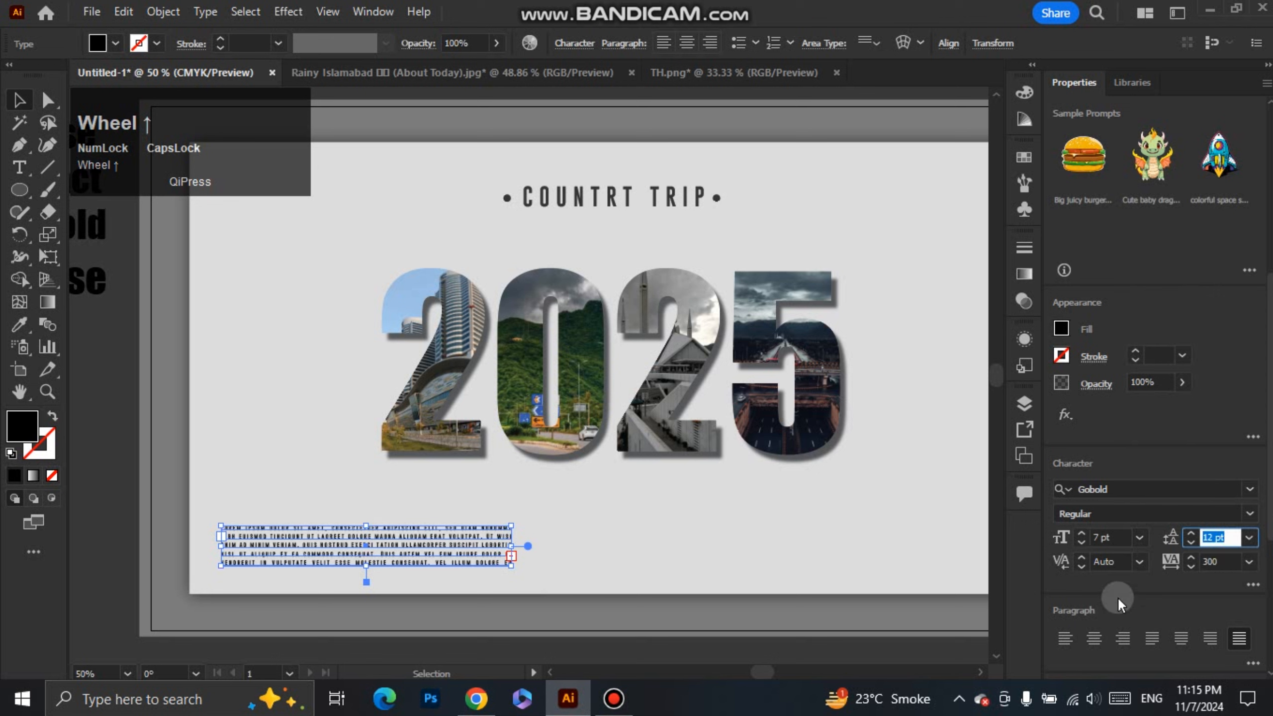
Left-align the paragraph's text and nudge it closer to the lower-left corner of the light rectangle
left_click(1065, 638)
left_click_drag(335, 549, 326, 561)
scroll(325, 561, "down", 2)
left_click_drag(410, 558, 399, 556)
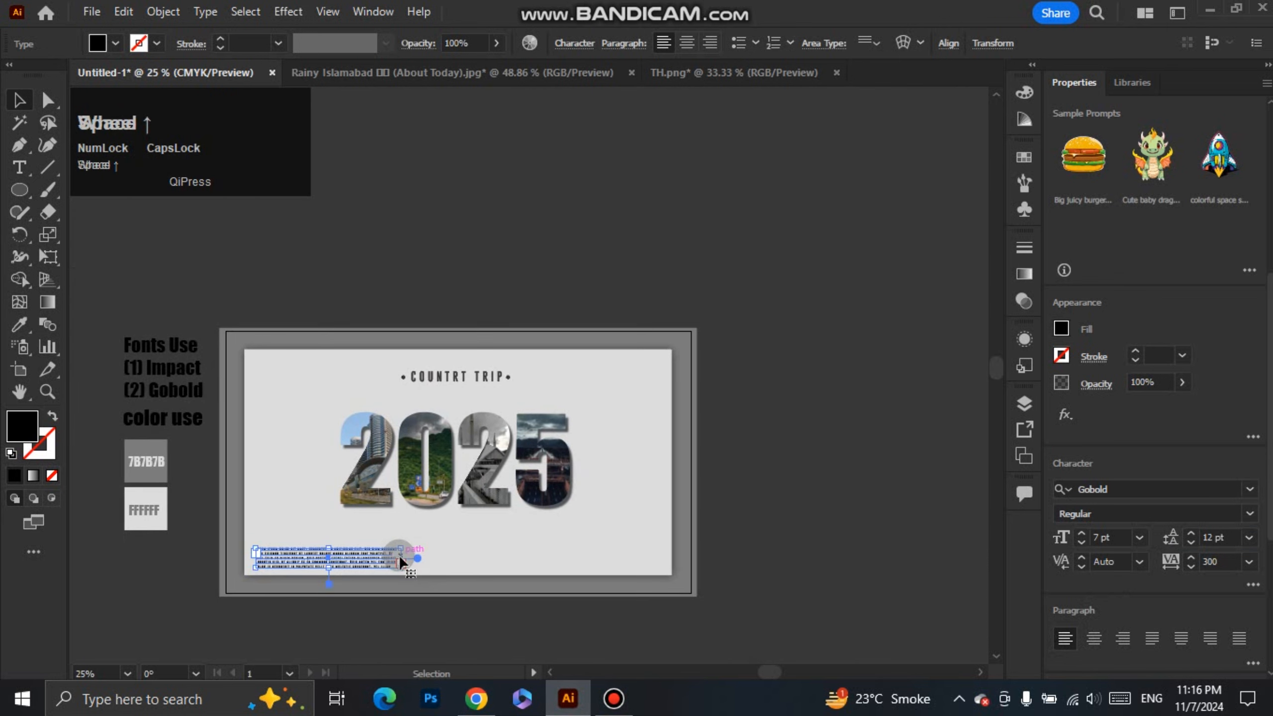
scroll(399, 555, "up", 1)
left_click(503, 549)
scroll(482, 549, "up", 1)
left_click_drag(482, 549, 572, 539)
Try to sample the COUNTRT TRIP title's colour onto the corner paragraph with the Eyedropper, then undo it
left_click(310, 549)
left_click(19, 328)
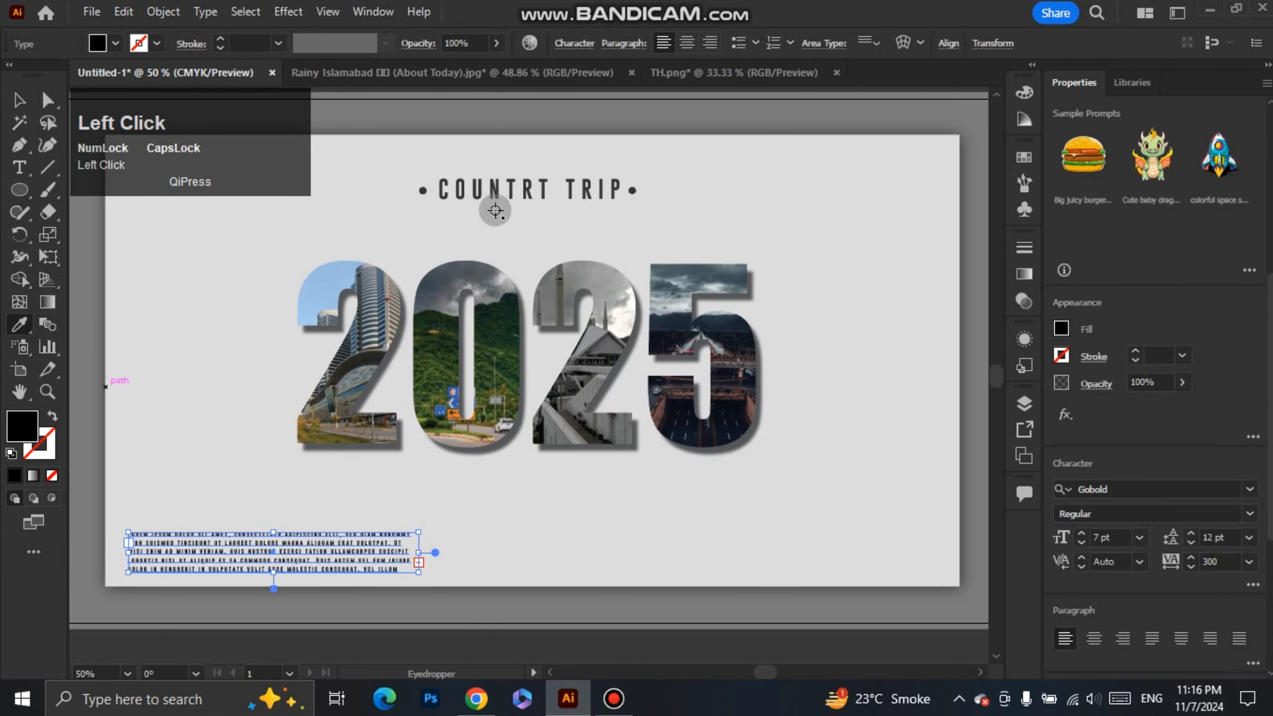
left_click(462, 194)
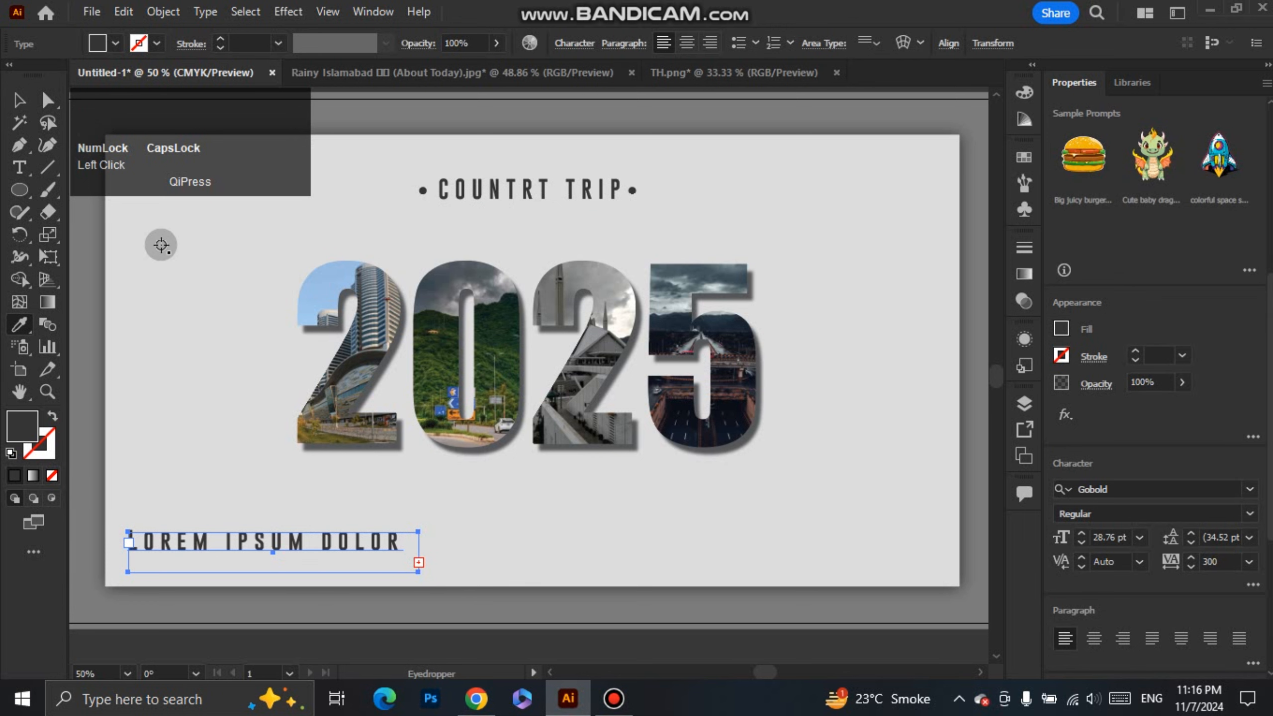
key("ctrl+z")
Change the corner paragraph's fill from the colour picker to a dark grey and deselect it
double_click(41, 433)
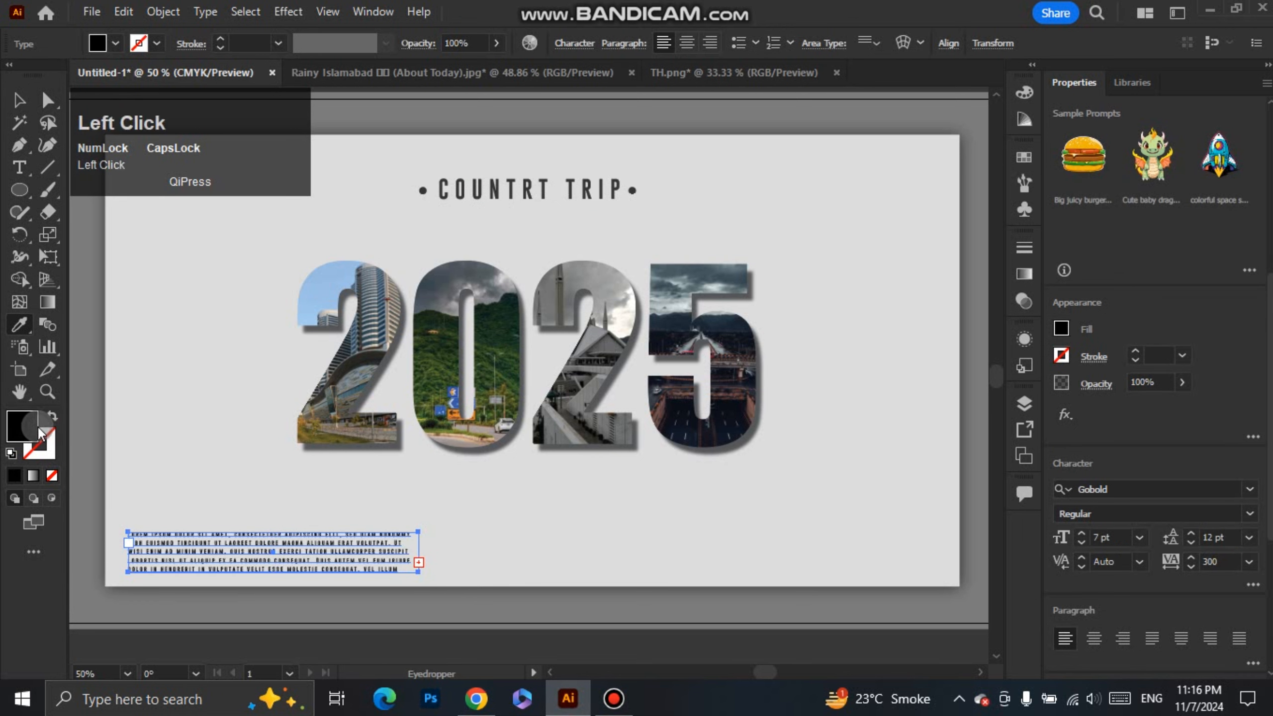
left_click(751, 434)
left_click_drag(736, 434, 734, 442)
left_click(1217, 249)
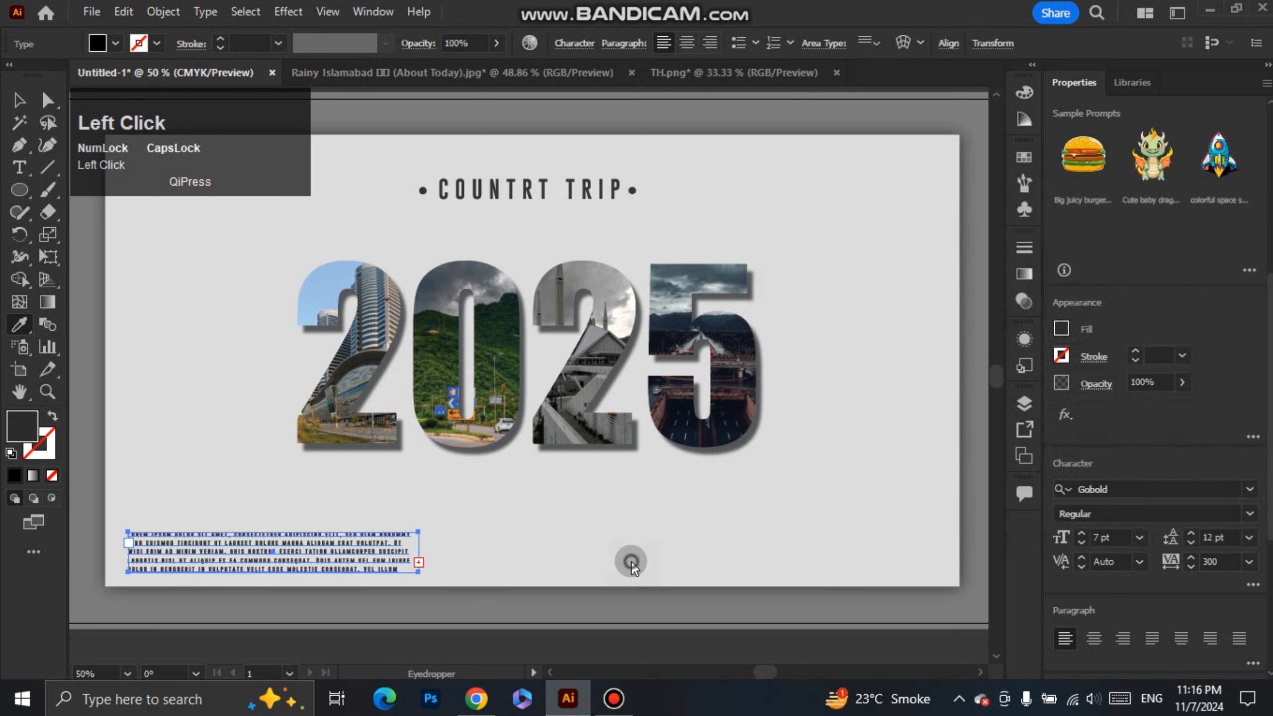
key("ctrl+z")
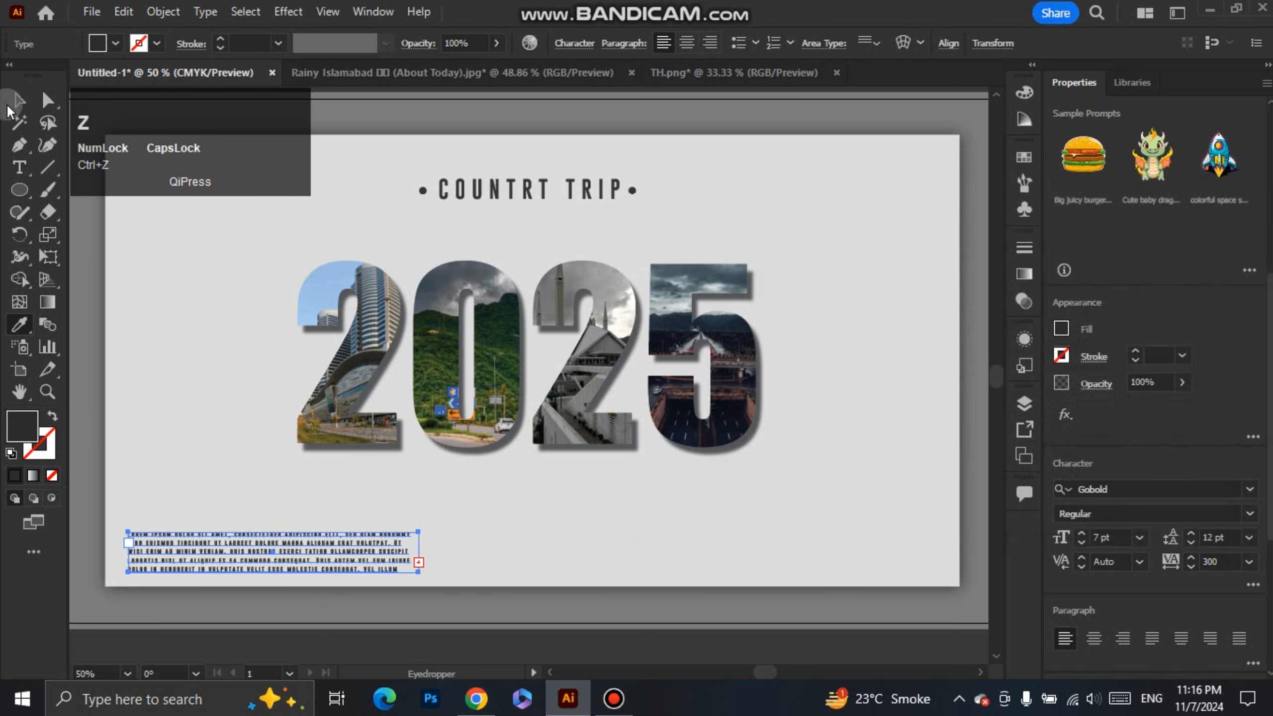
left_click(19, 100)
left_click(551, 534)
Add the single letter "A" as a separate text object below the second 2 of the 2025 digits
left_click(19, 168)
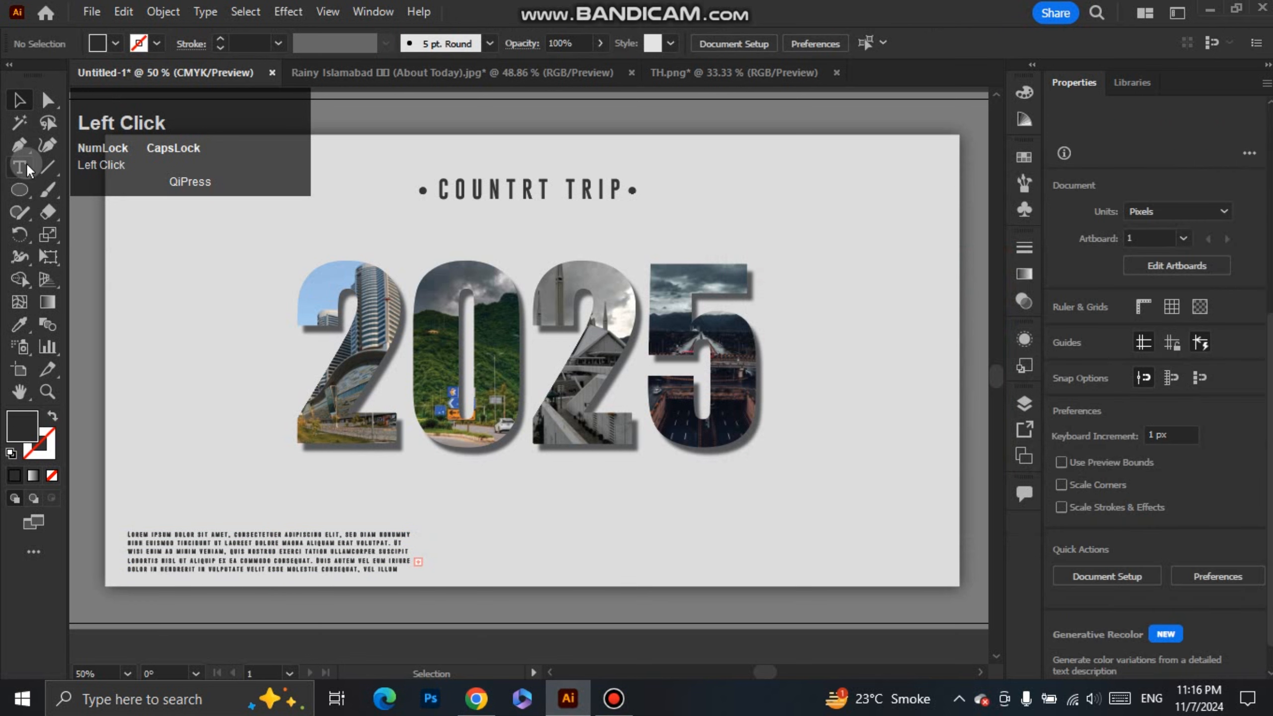
left_click(581, 554)
key("BackSpace")
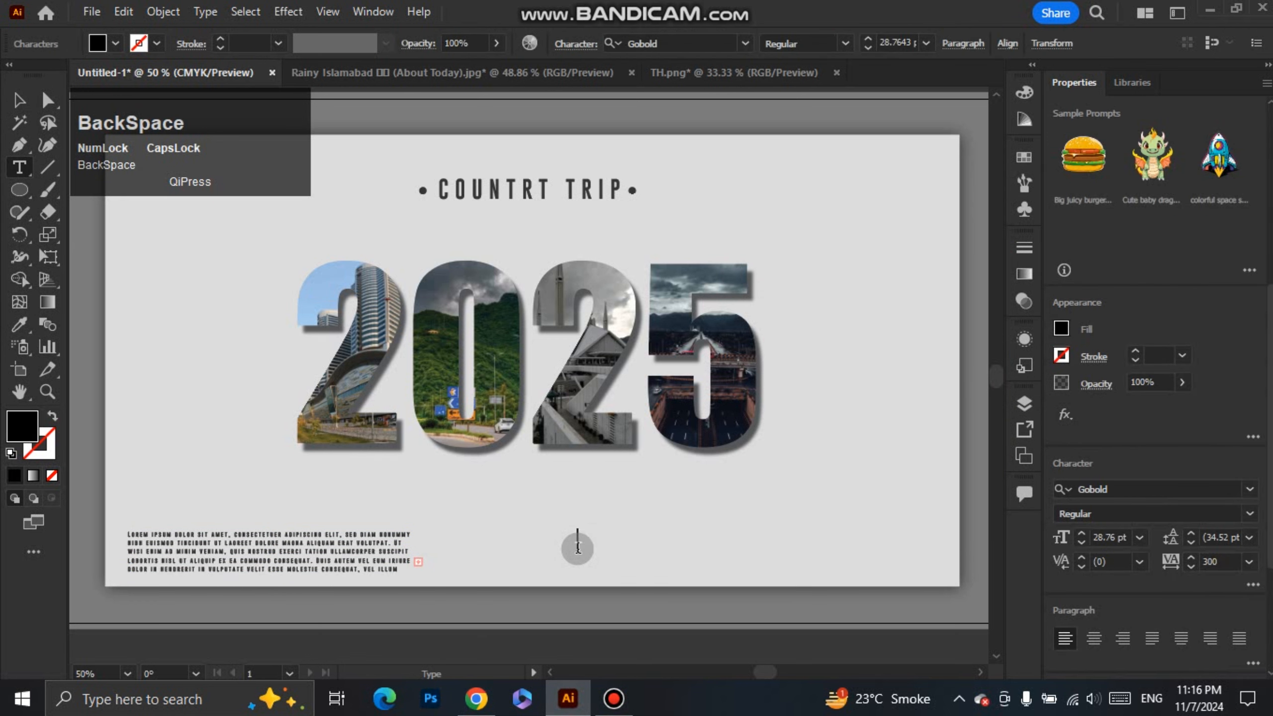
type("A")
left_click(22, 99)
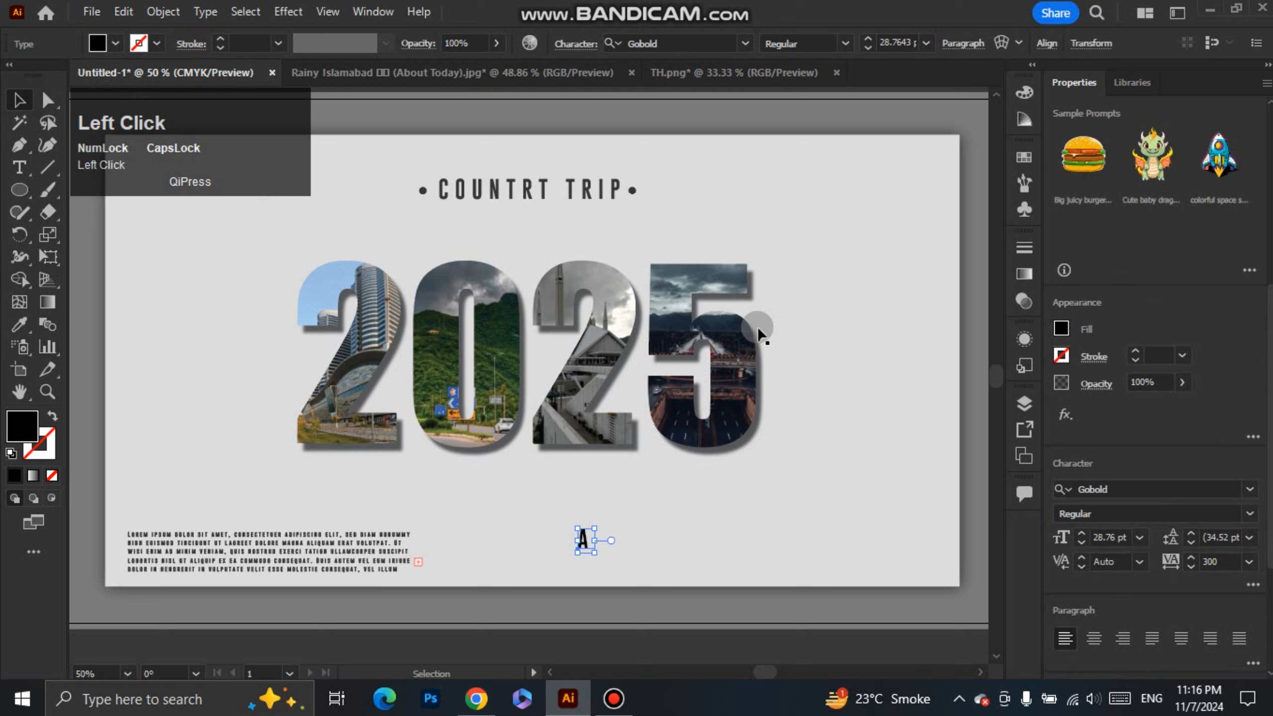
Change the letter's font to QR font tfb to turn it into a QR code
left_click(1170, 490)
key("BackSpace")
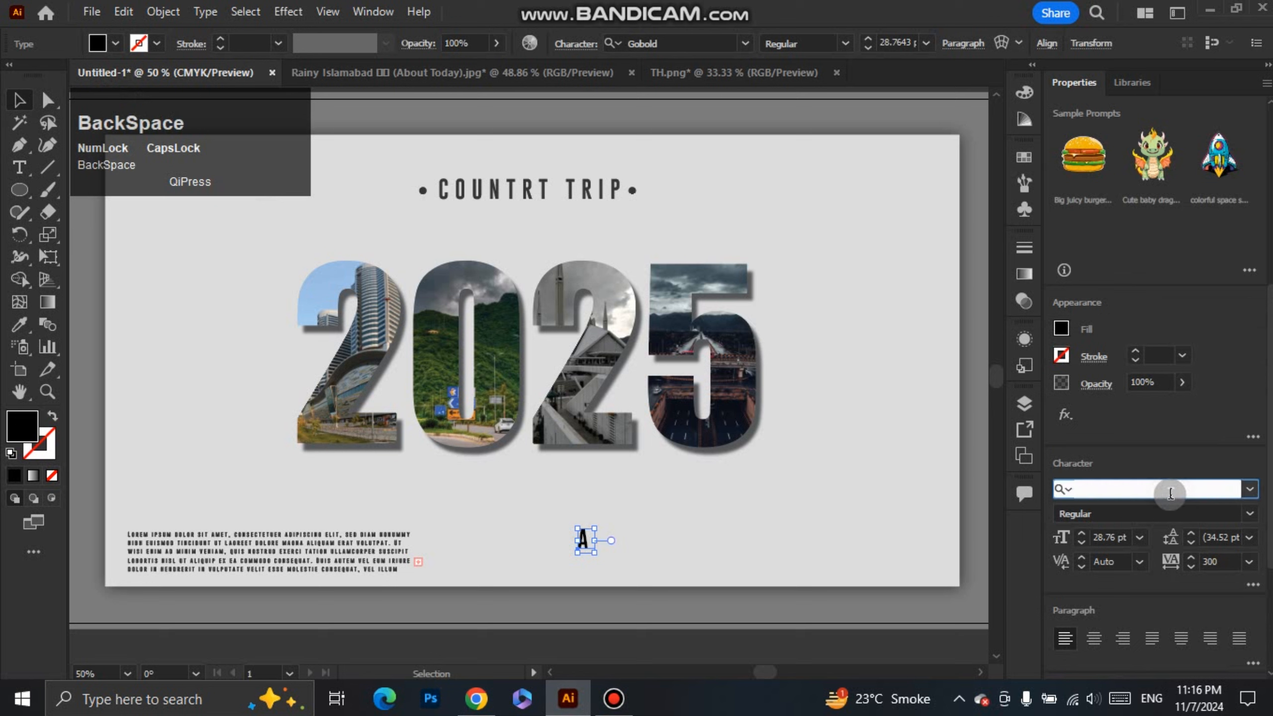
type("QR")
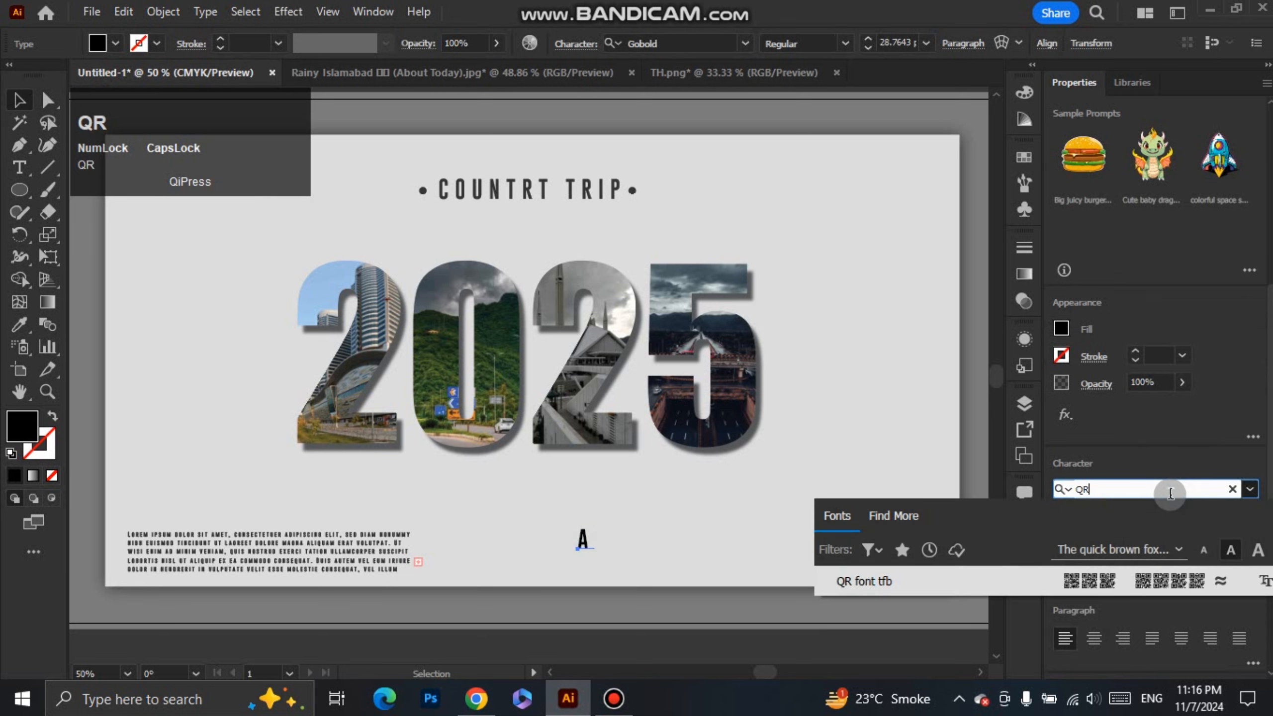
left_click(1160, 574)
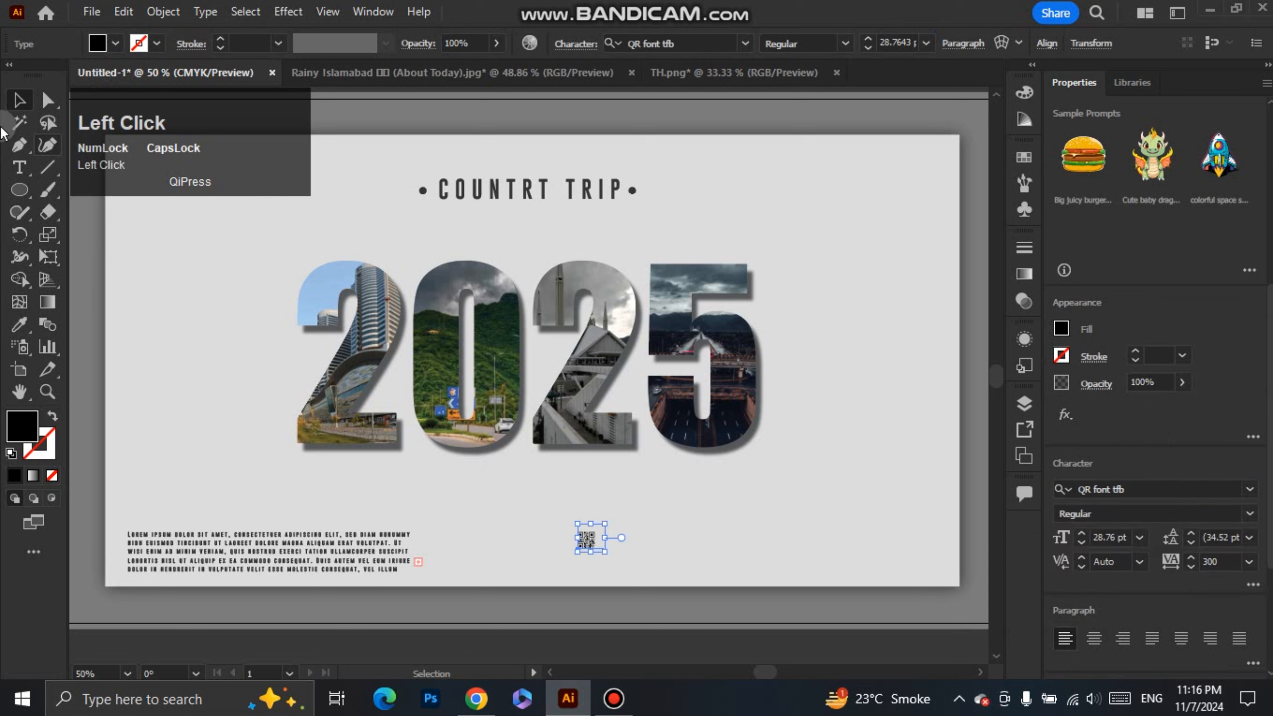
Enlarge the QR code to about 121.8 pt, place it in the light rectangle's lower-right corner and expand its object and fill
left_click(11, 100)
key("shift")
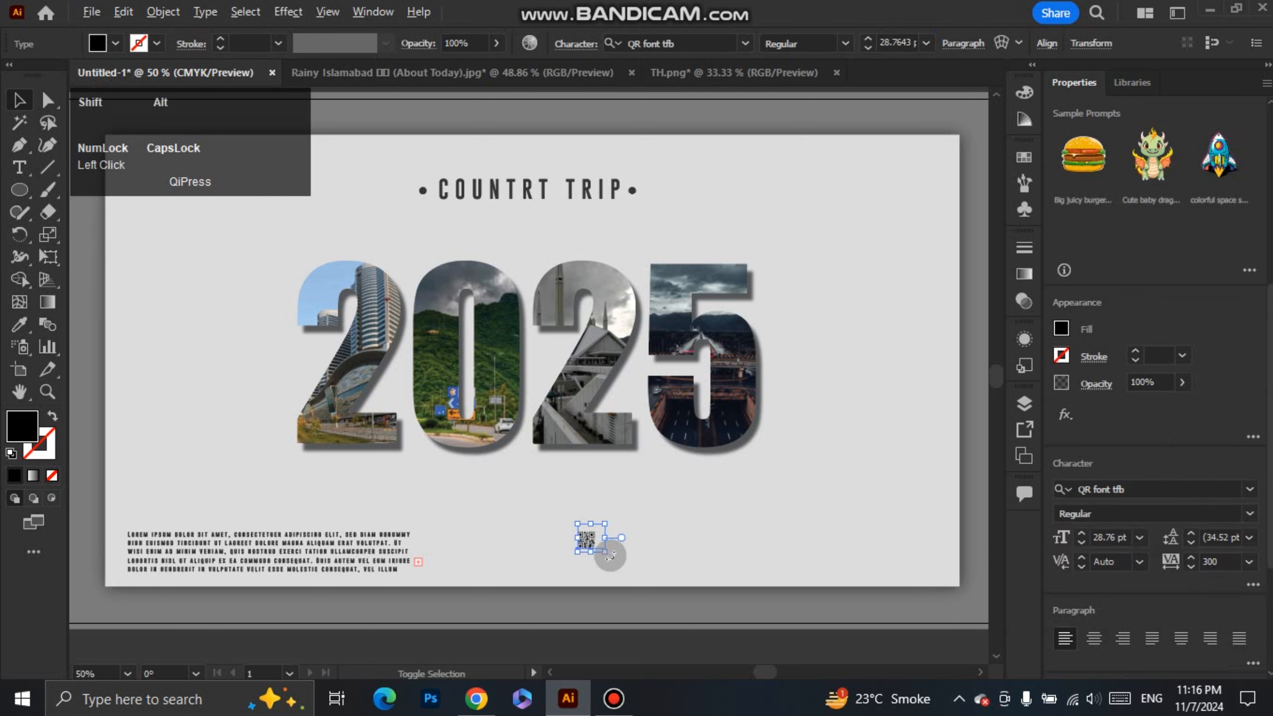
left_click_drag(606, 552, 920, 543)
left_click(163, 11)
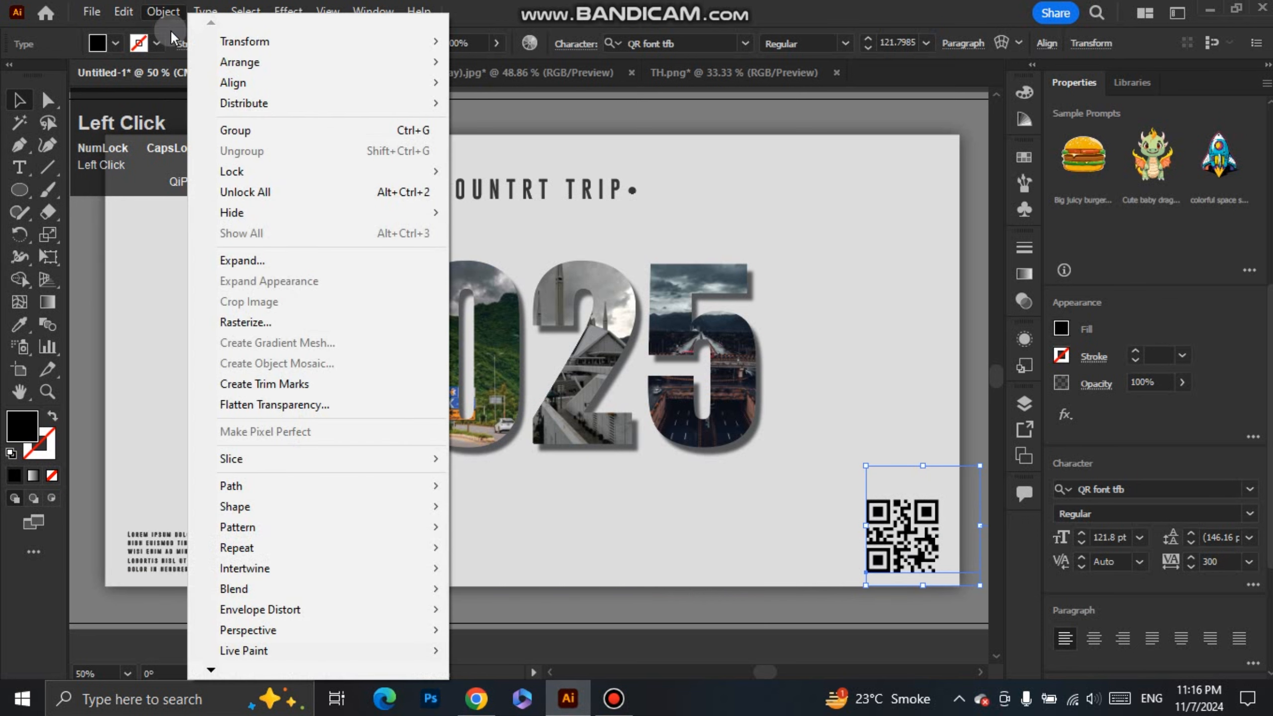
left_click(243, 260)
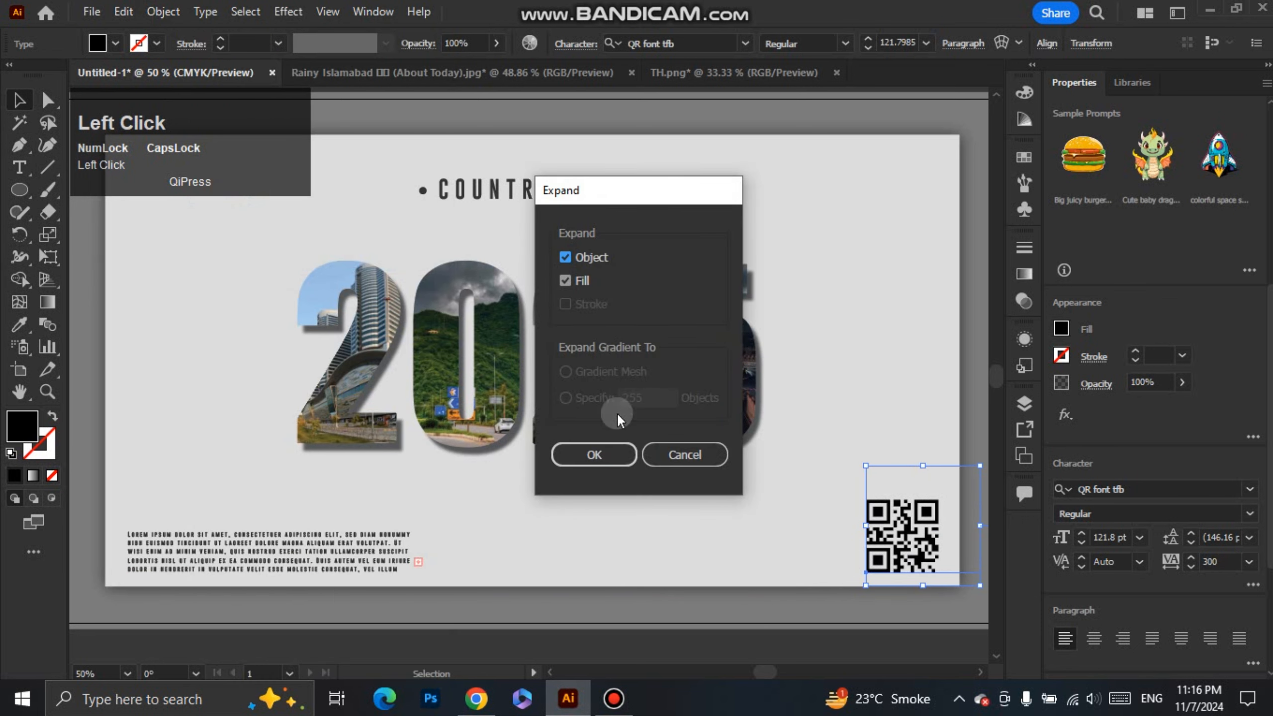
left_click(596, 454)
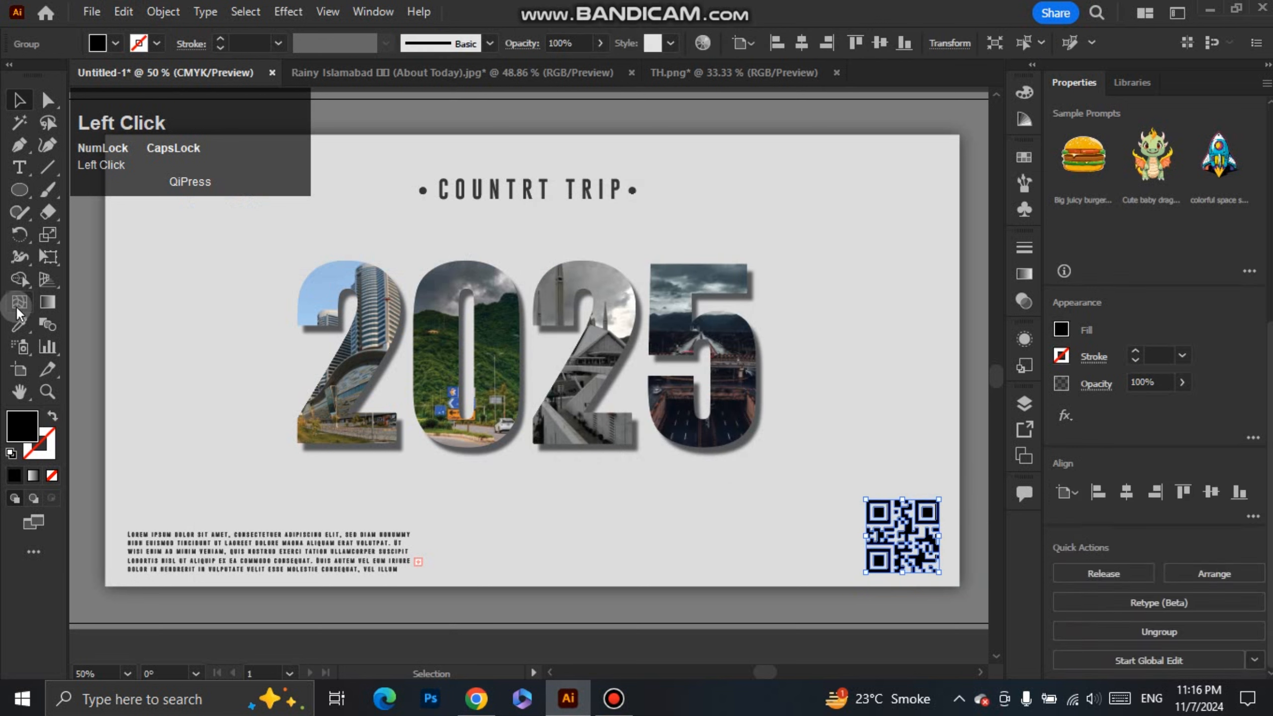
Apply the dark grey colour of the COUNTRT TRIP title to the QR code with the Eyedropper and deselect it
left_click(19, 324)
left_click(443, 189)
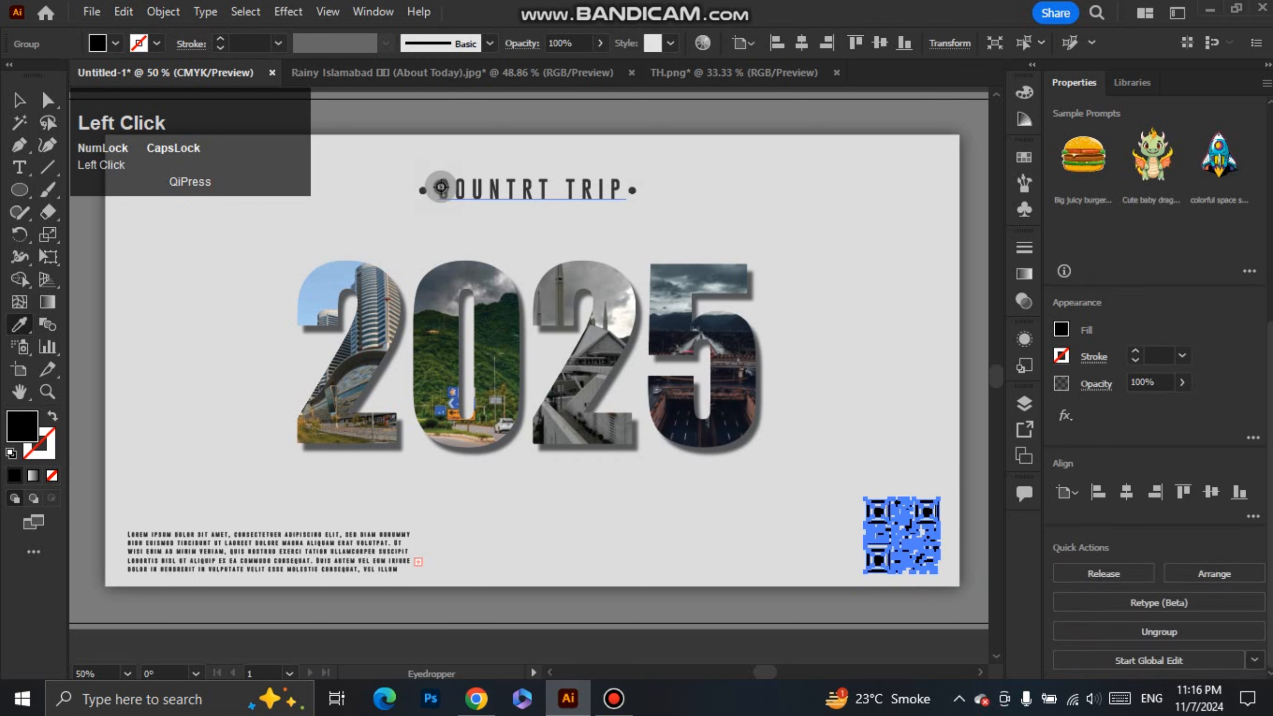
left_click(21, 100)
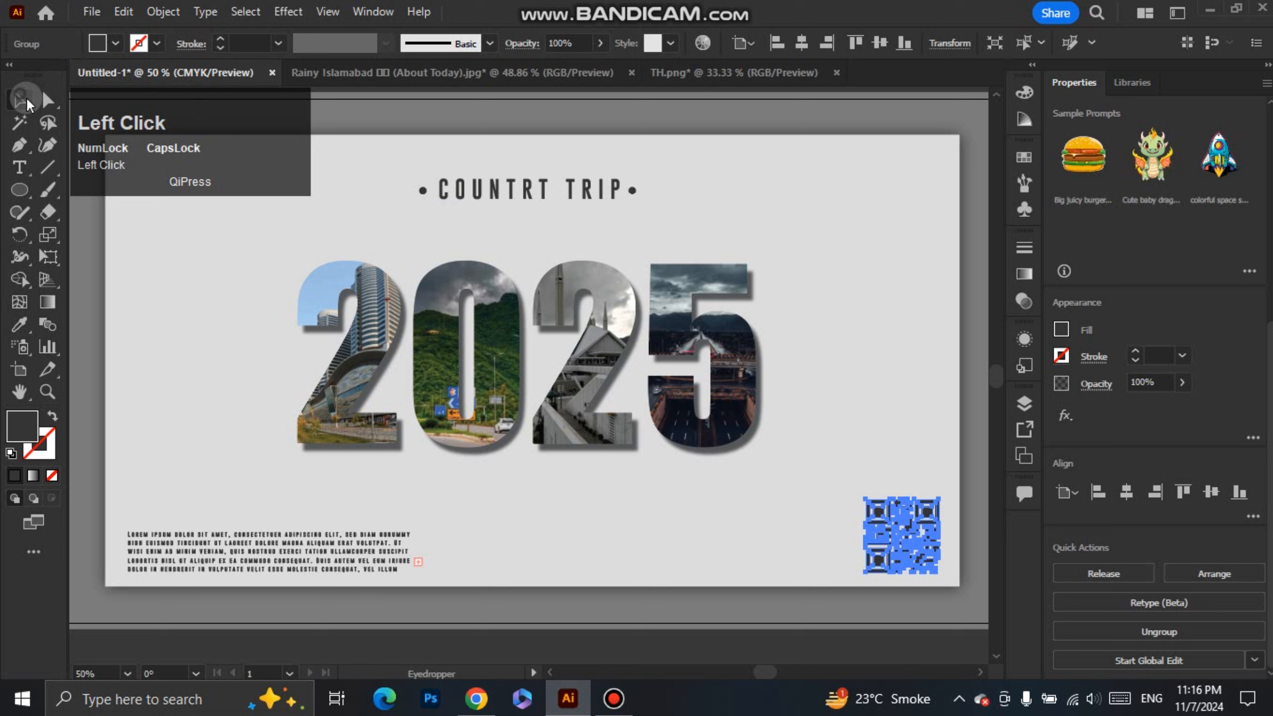
left_click(801, 269)
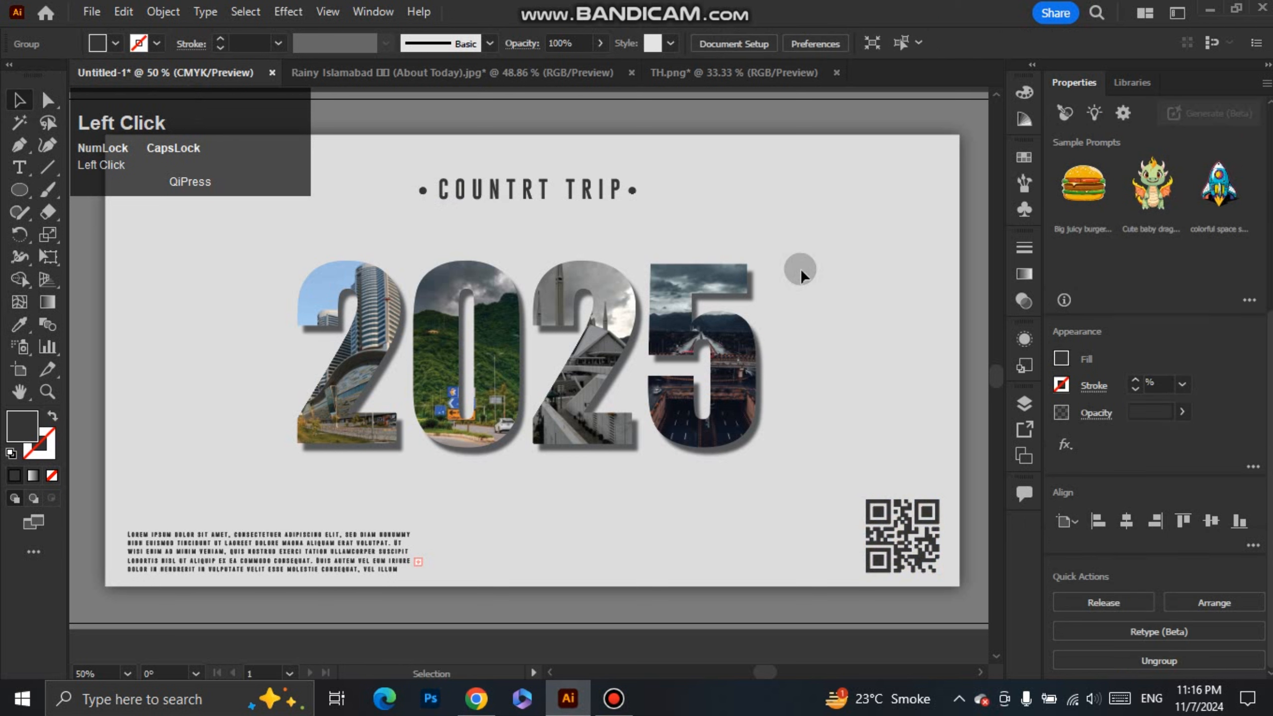
Add the text "PAKISTAN BEST DESTINATION" as a separate text object below the 2025 digits
left_click(24, 165)
left_click(491, 517)
key("BackSpace")
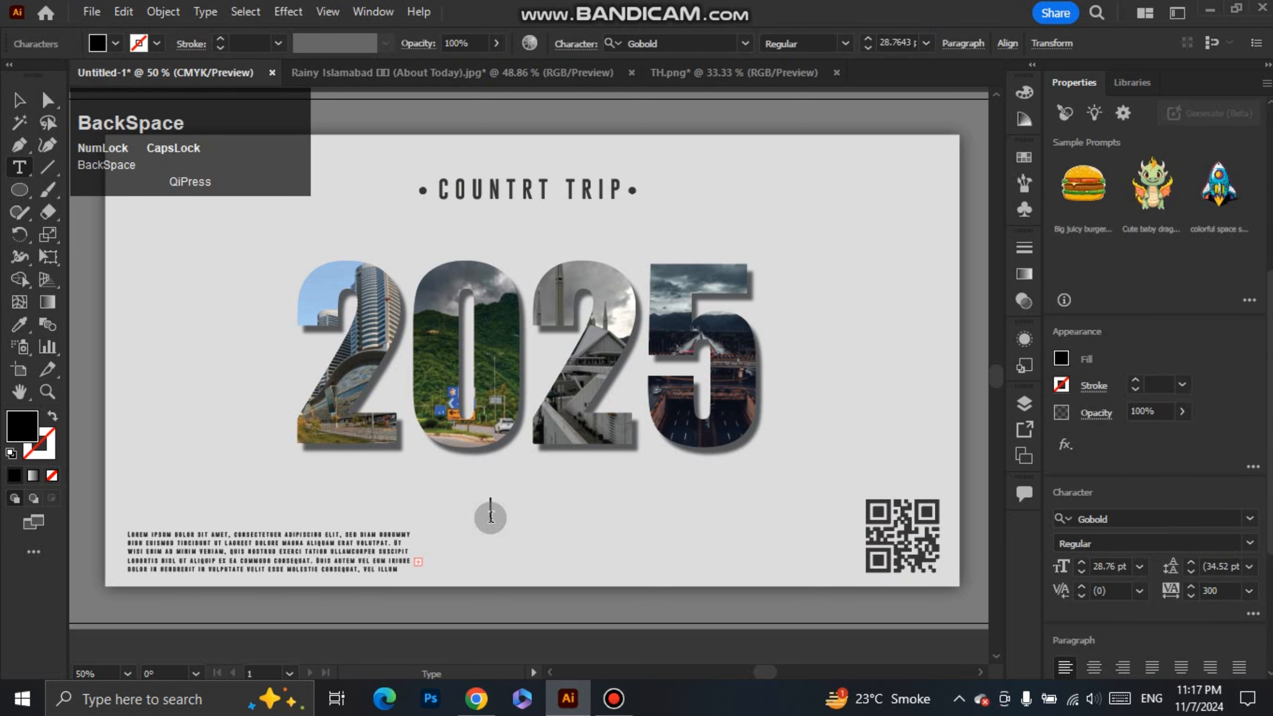
type("PAKIS")
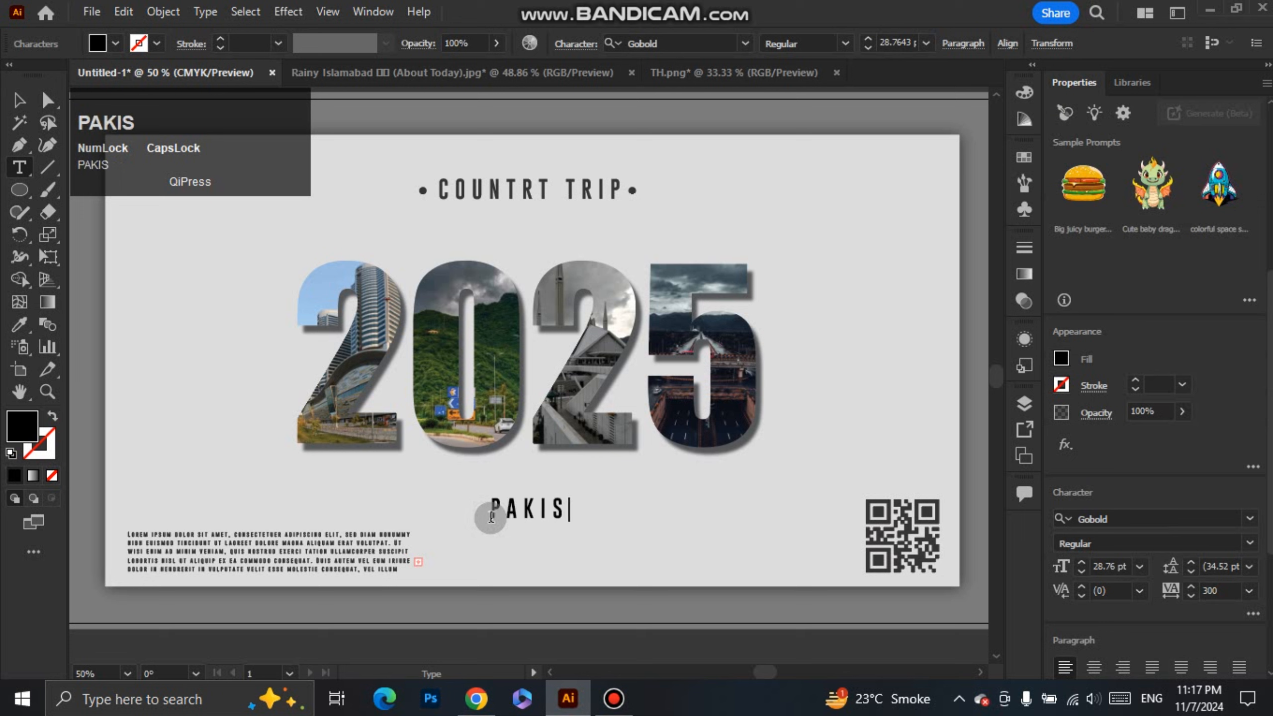
type("TAN BE")
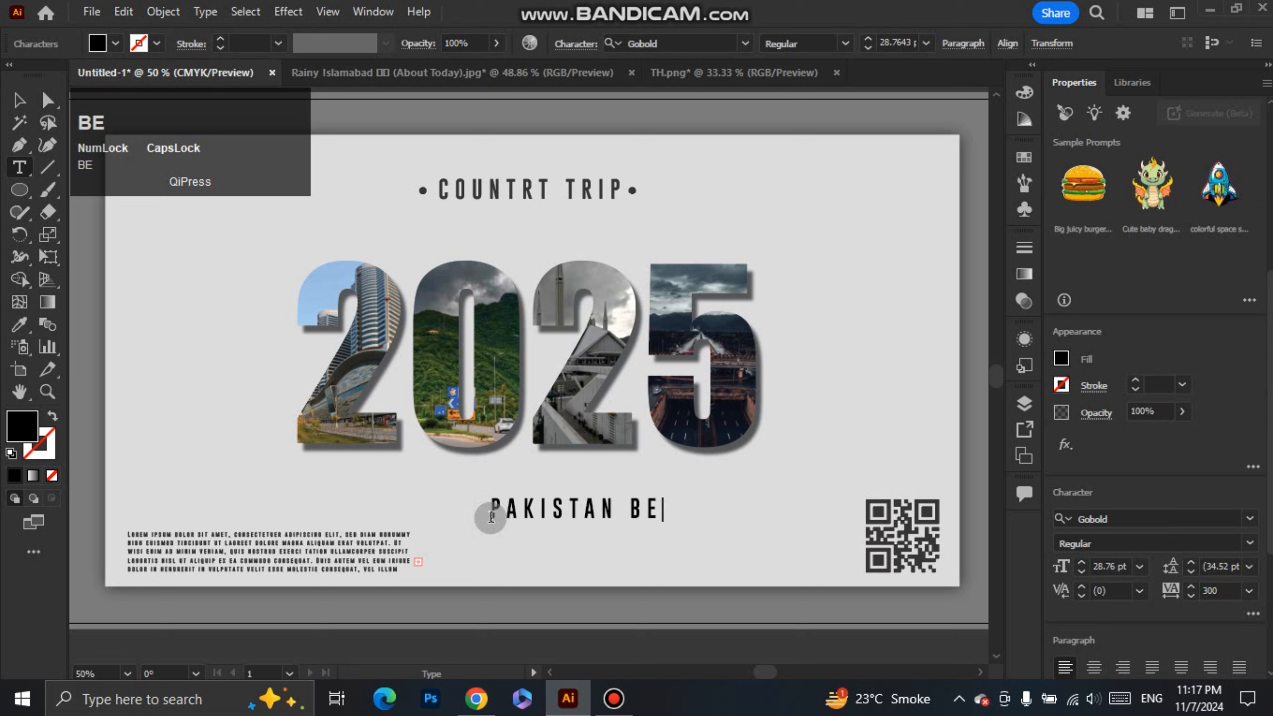
type("ST ")
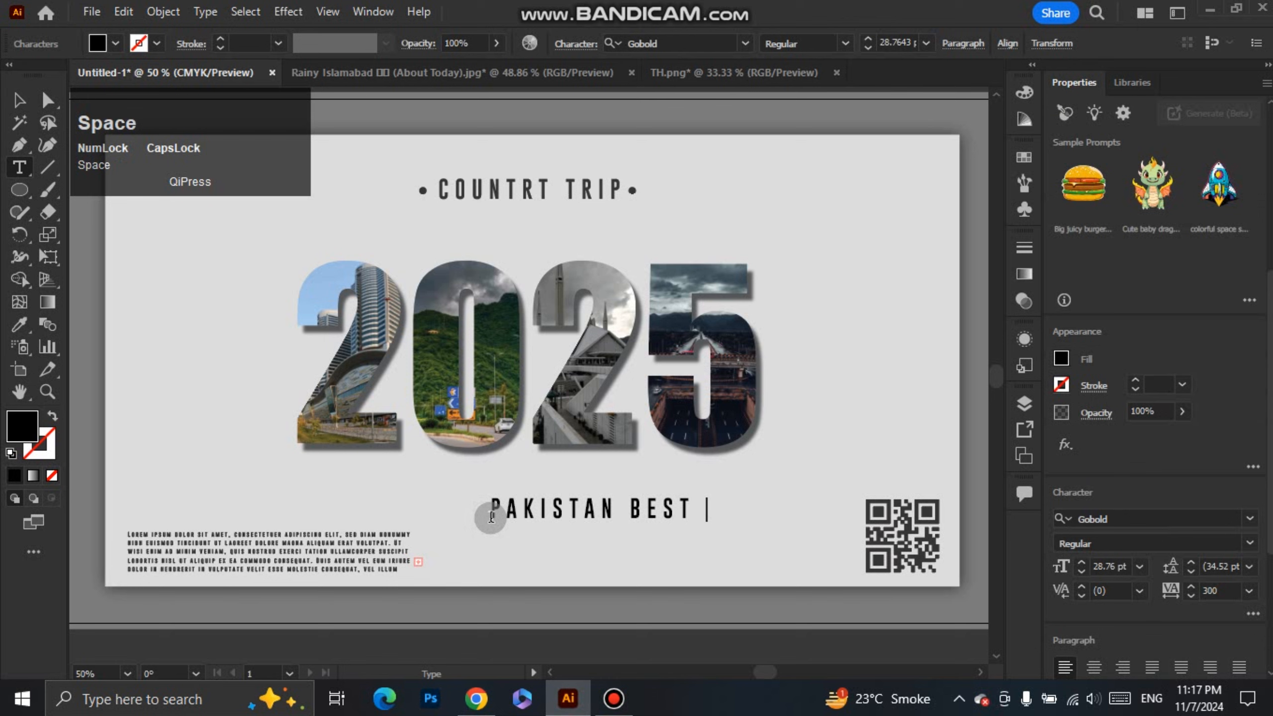
type("DE")
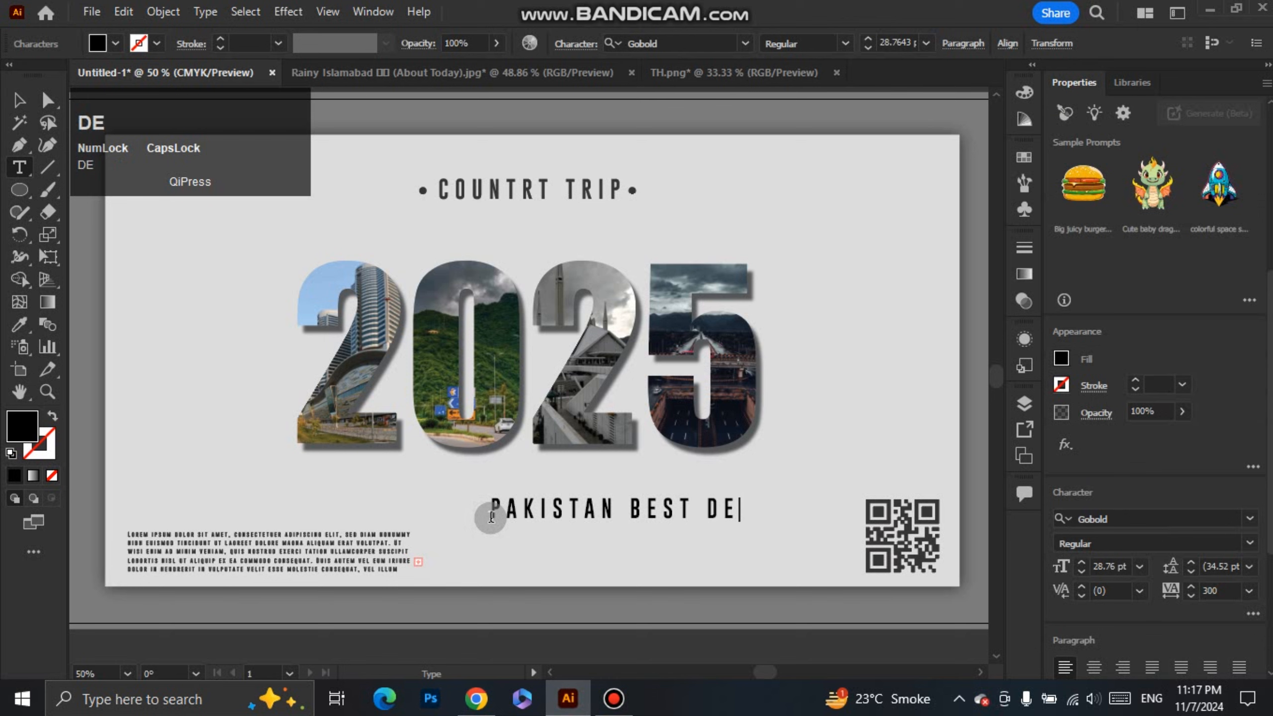
type("STI")
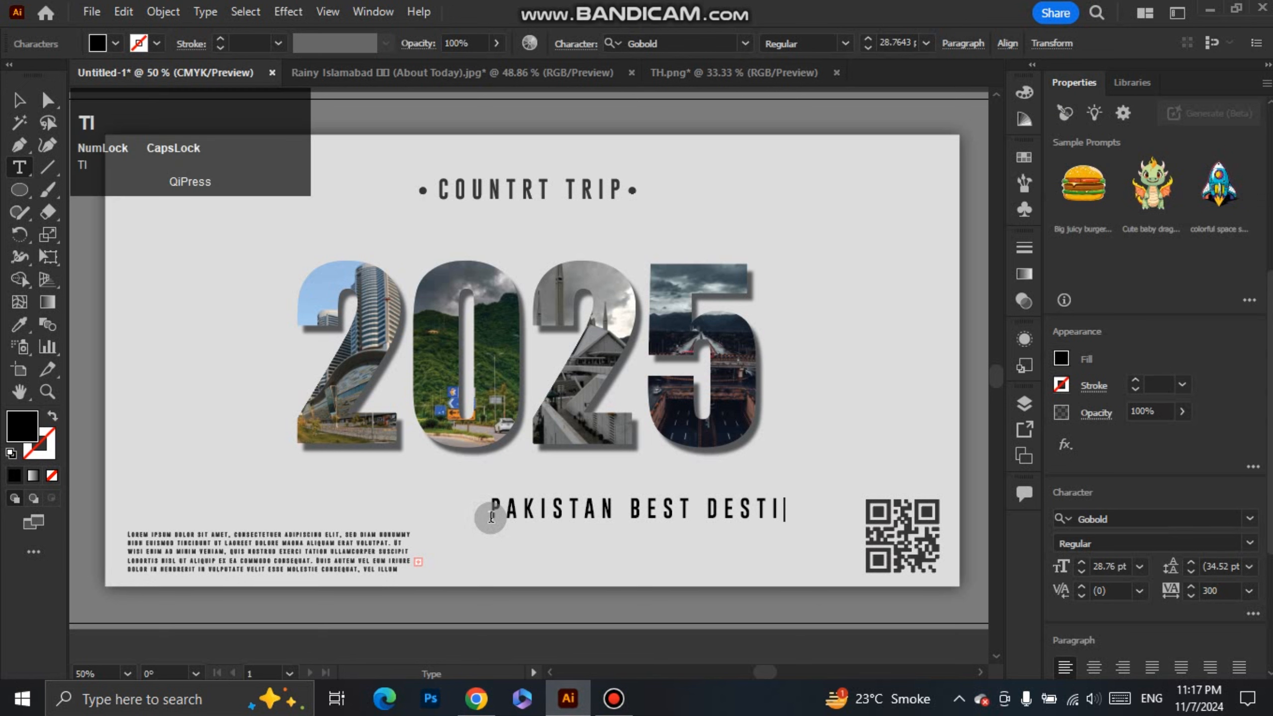
type("NATIO")
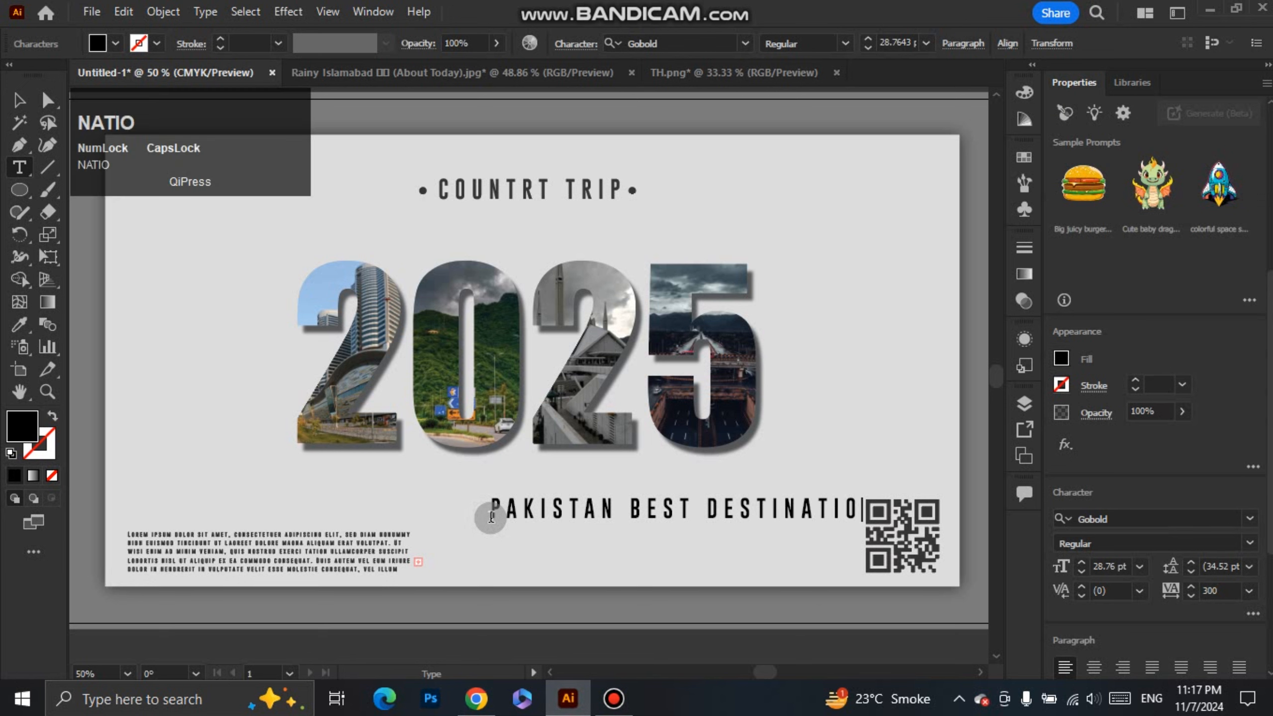
type("N")
Move the tagline closer beneath the 2025 digits and scale it down to about 22.61 pt
left_click(19, 100)
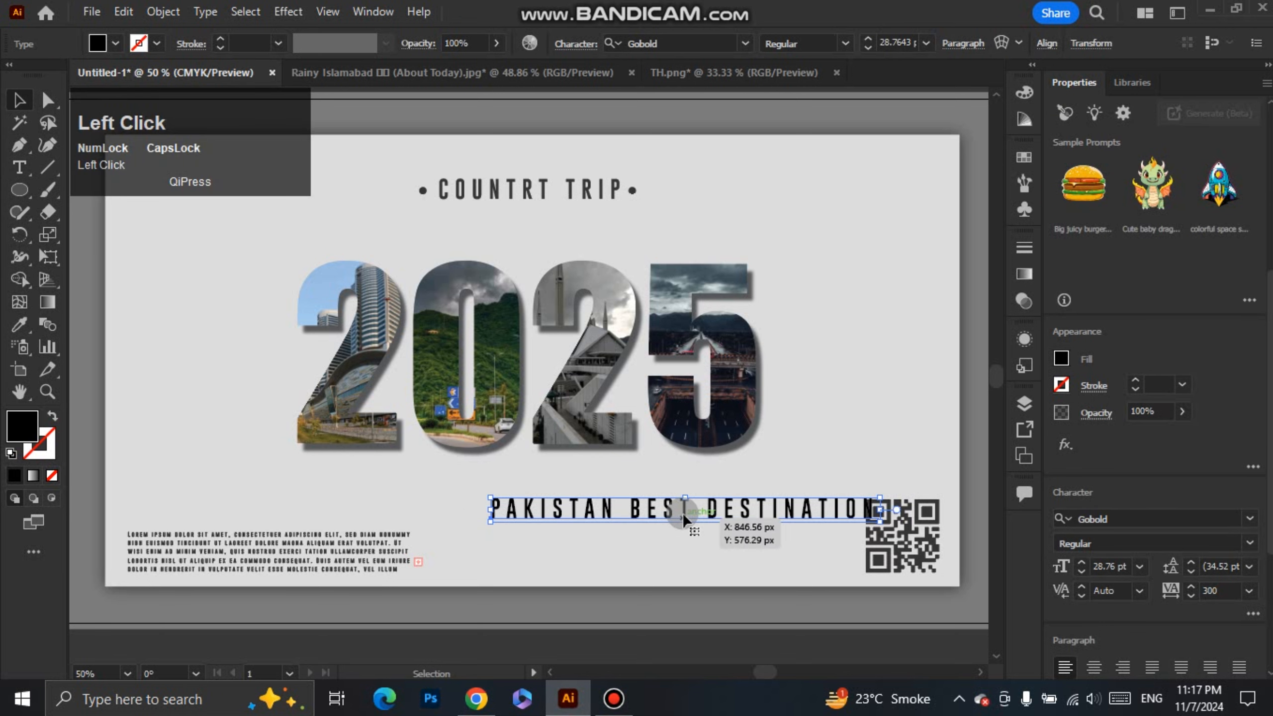
left_click_drag(682, 514, 549, 488)
left_click_drag(742, 505, 698, 498)
double_click(21, 425)
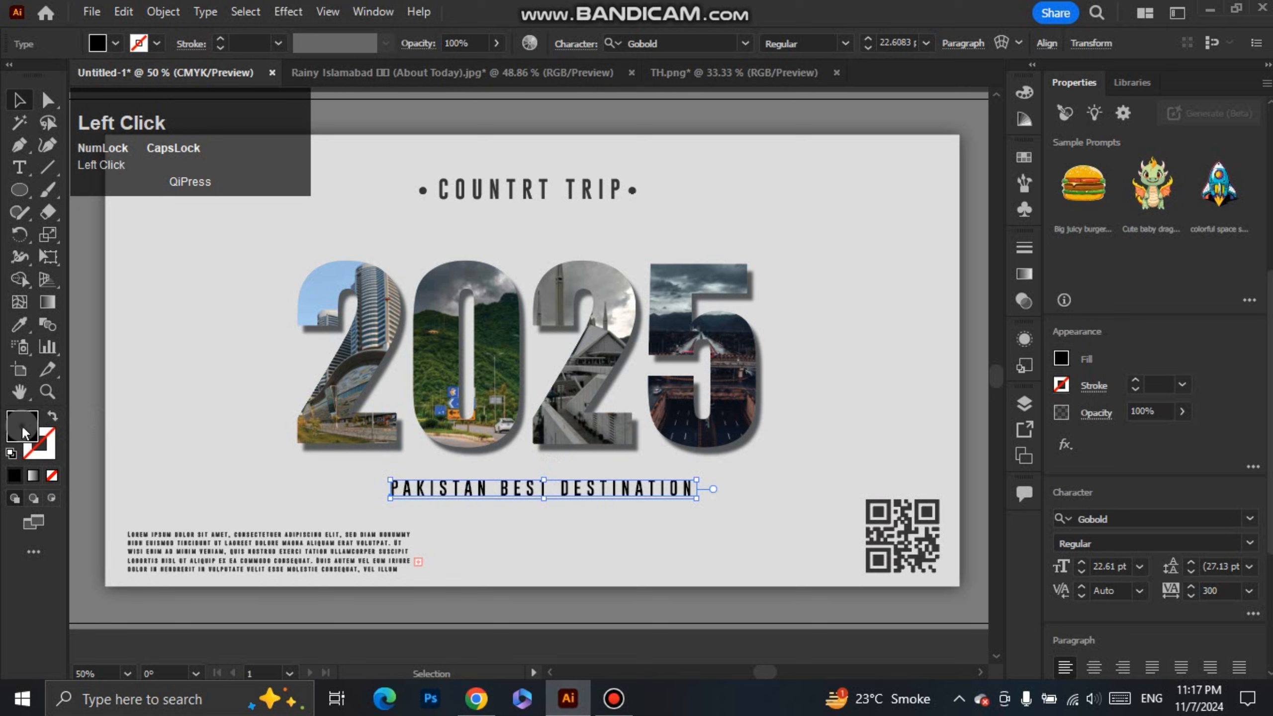
left_click_drag(842, 301, 639, 190)
left_click(1176, 279)
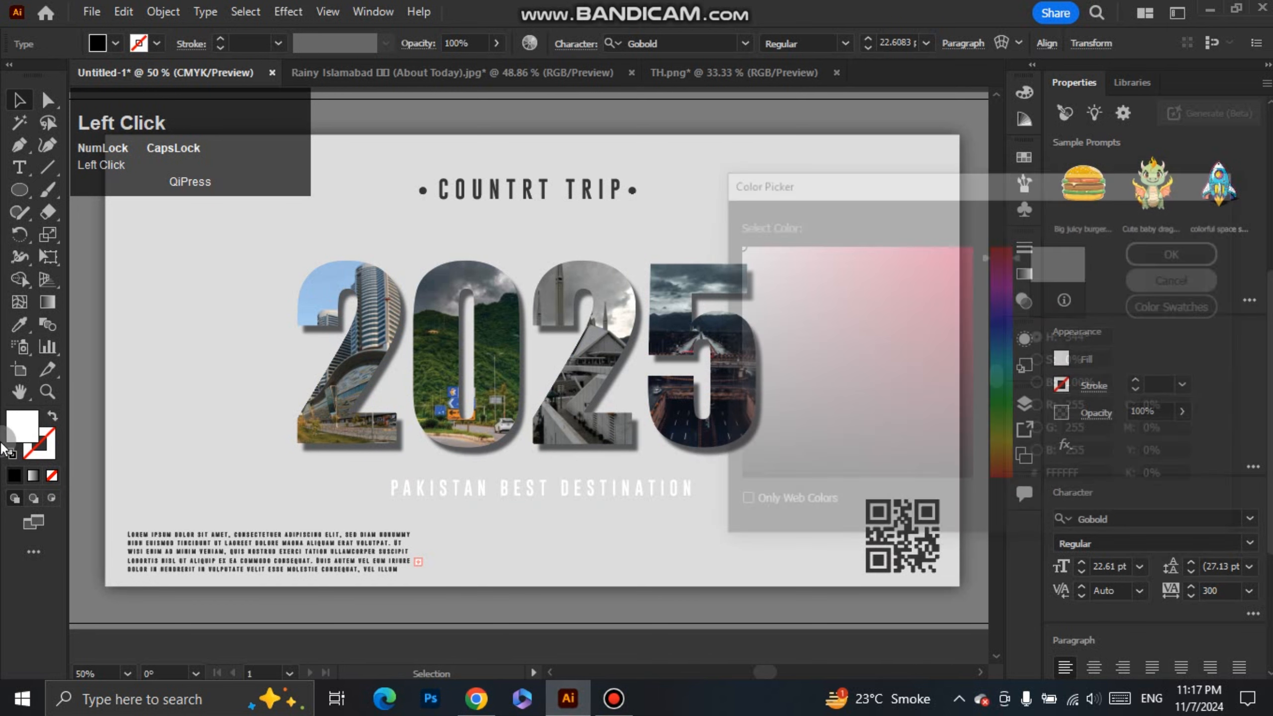
Apply the QR code's dark grey colour to the tagline with the Eyedropper and deselect it
left_click(19, 324)
left_click(905, 564)
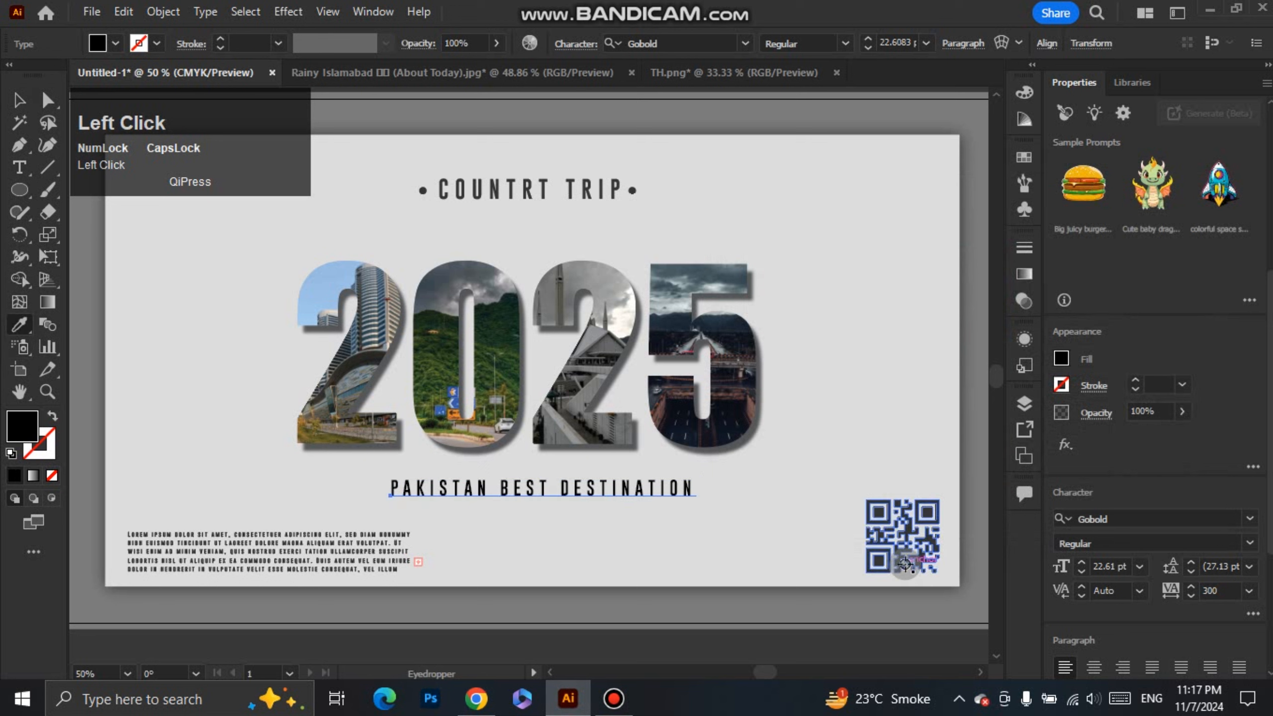
left_click(901, 563)
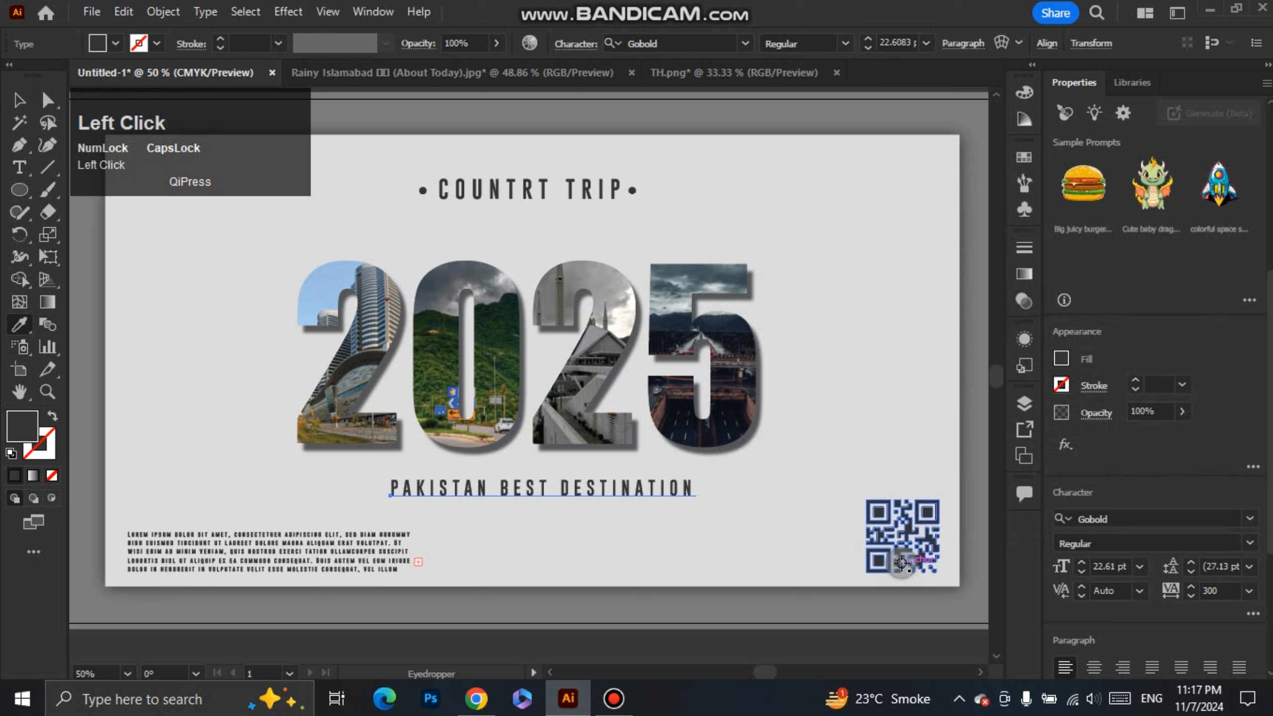
left_click(15, 94)
left_click(526, 512)
Shift the tagline slightly up and to the left under the digits and set its font size to 14 pt
left_click_drag(588, 499, 565, 488)
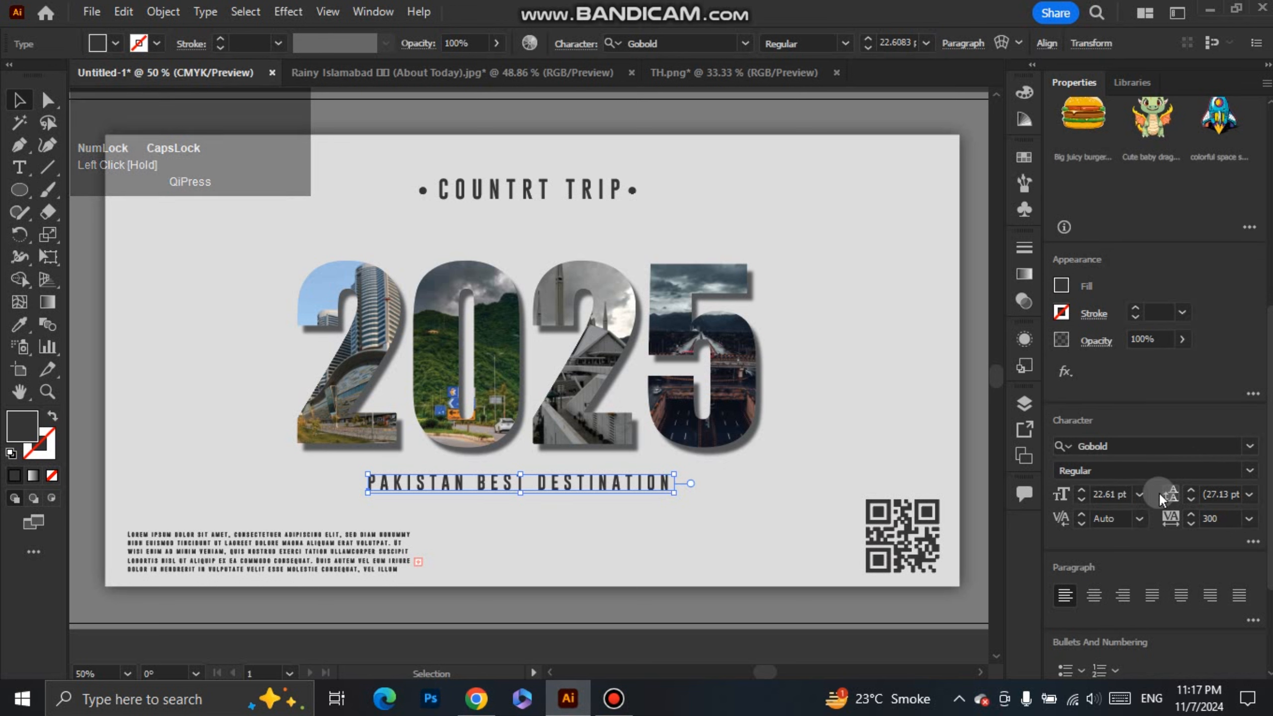
left_click(1142, 494)
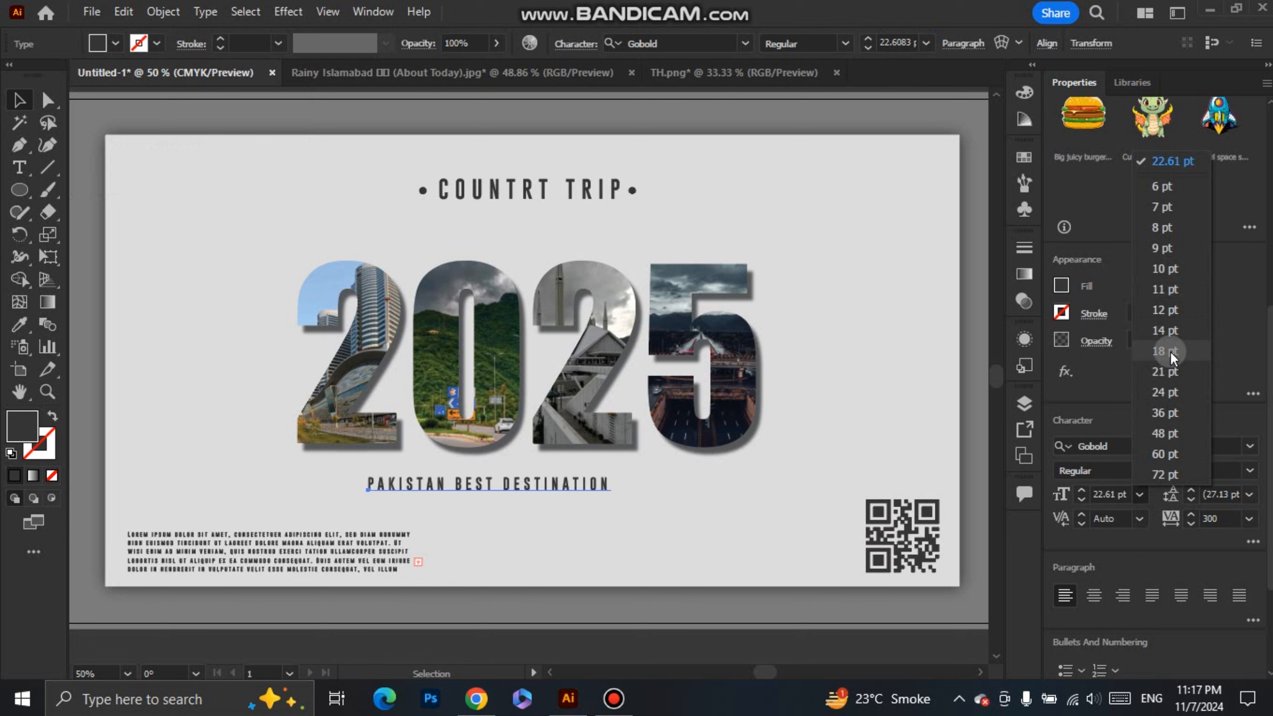
left_click(1170, 338)
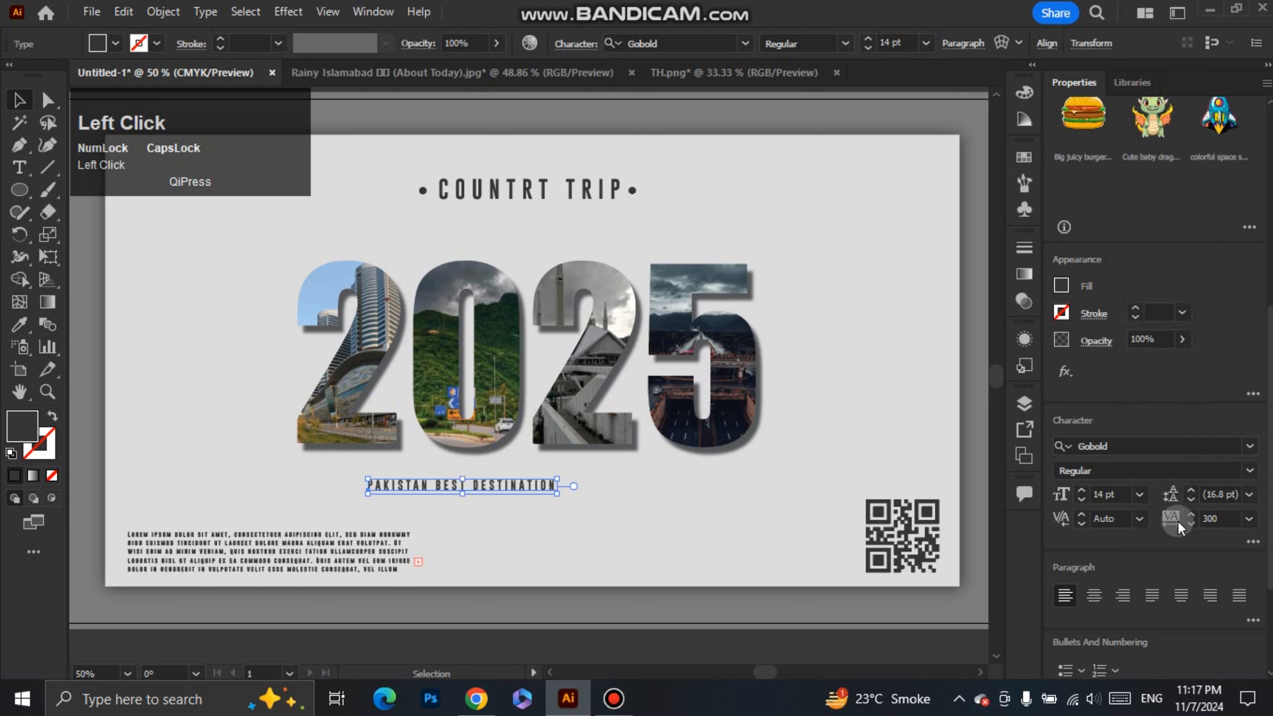
Set the tagline's character tracking to 600
left_click(1232, 521)
key("BackSpace")
key("BackSpace")
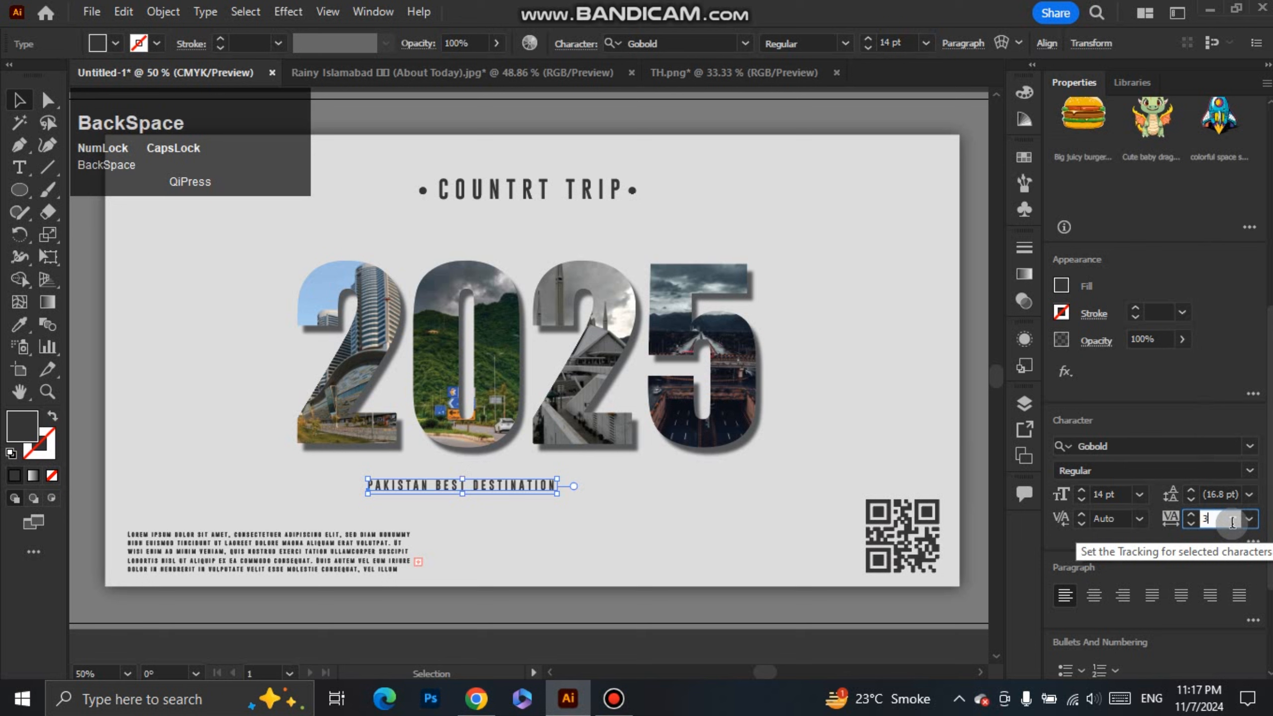
type("600")
key("Return")
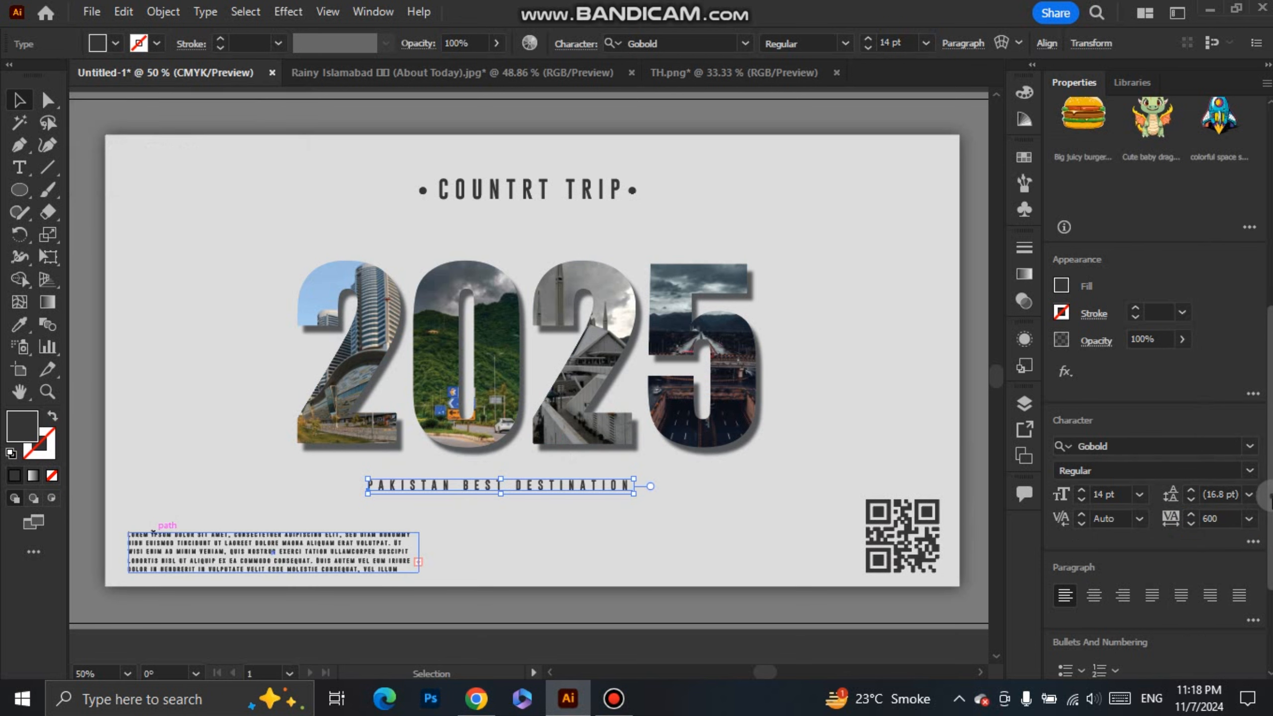
Align the tagline horizontally to the centre of the artboard and deselect it
left_click_drag(1265, 508, 1265, 622)
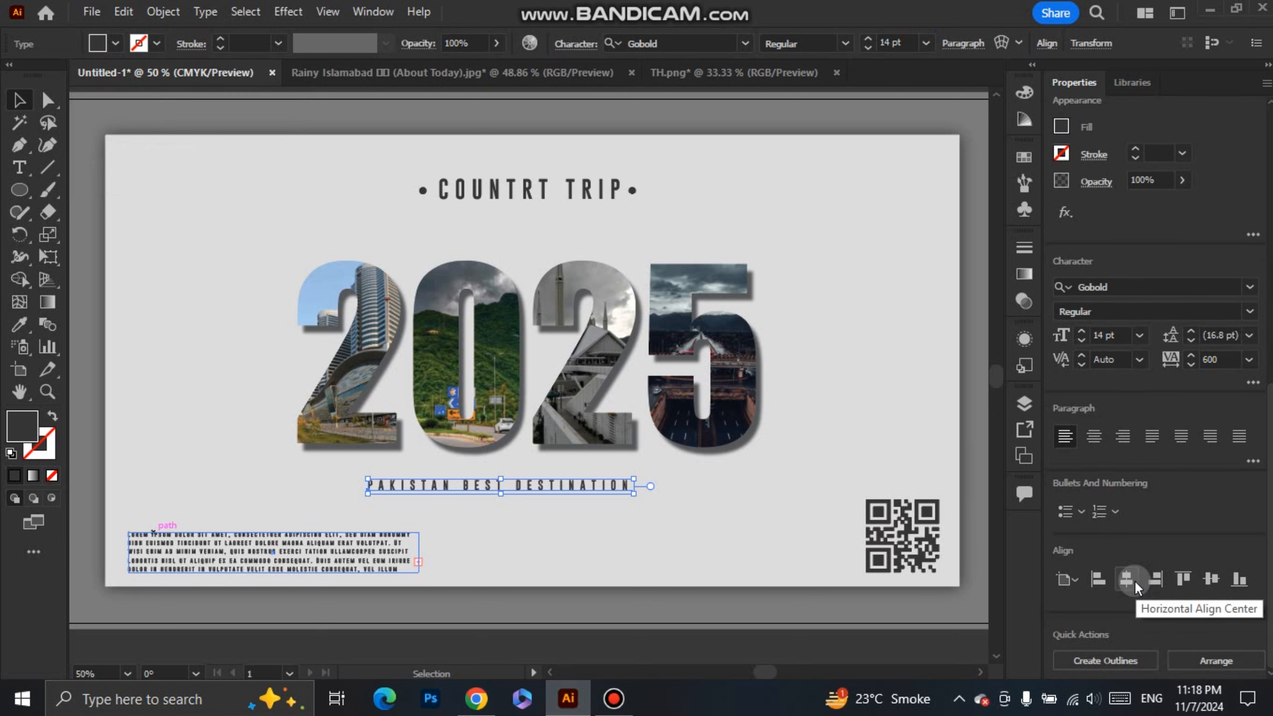
left_click(1134, 580)
left_click(674, 574)
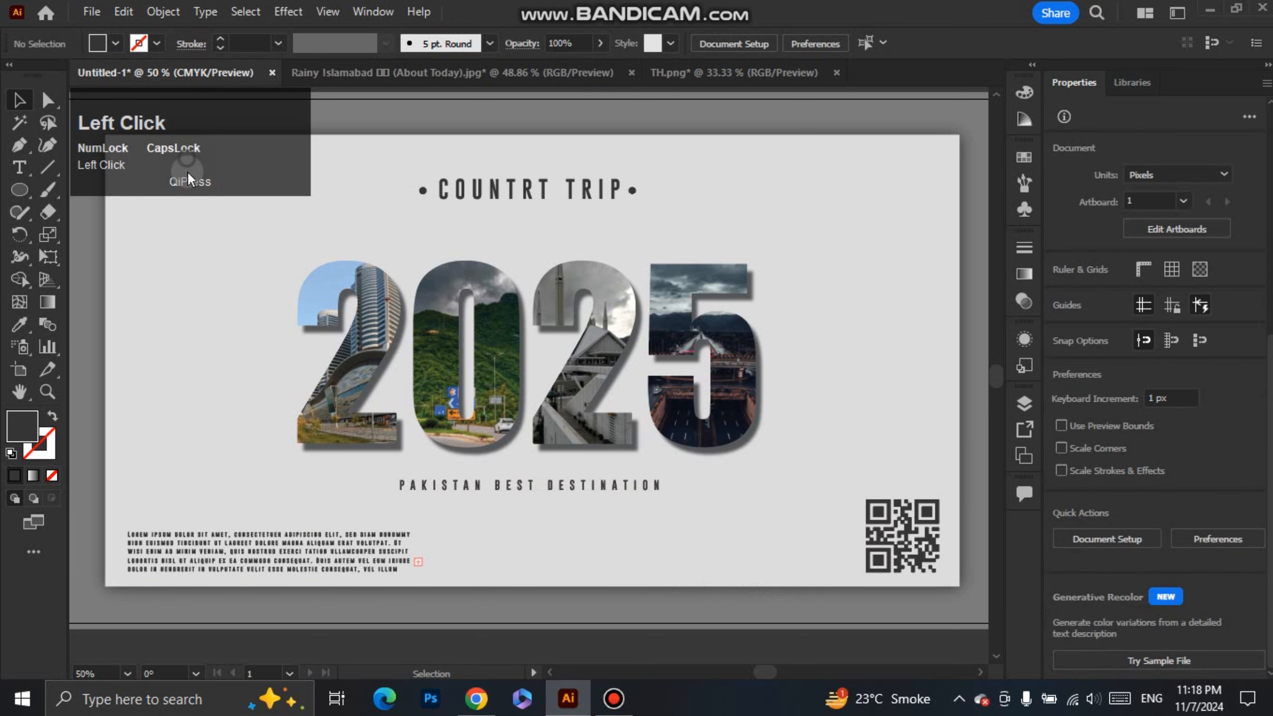
left_click_drag(189, 505, 190, 505)
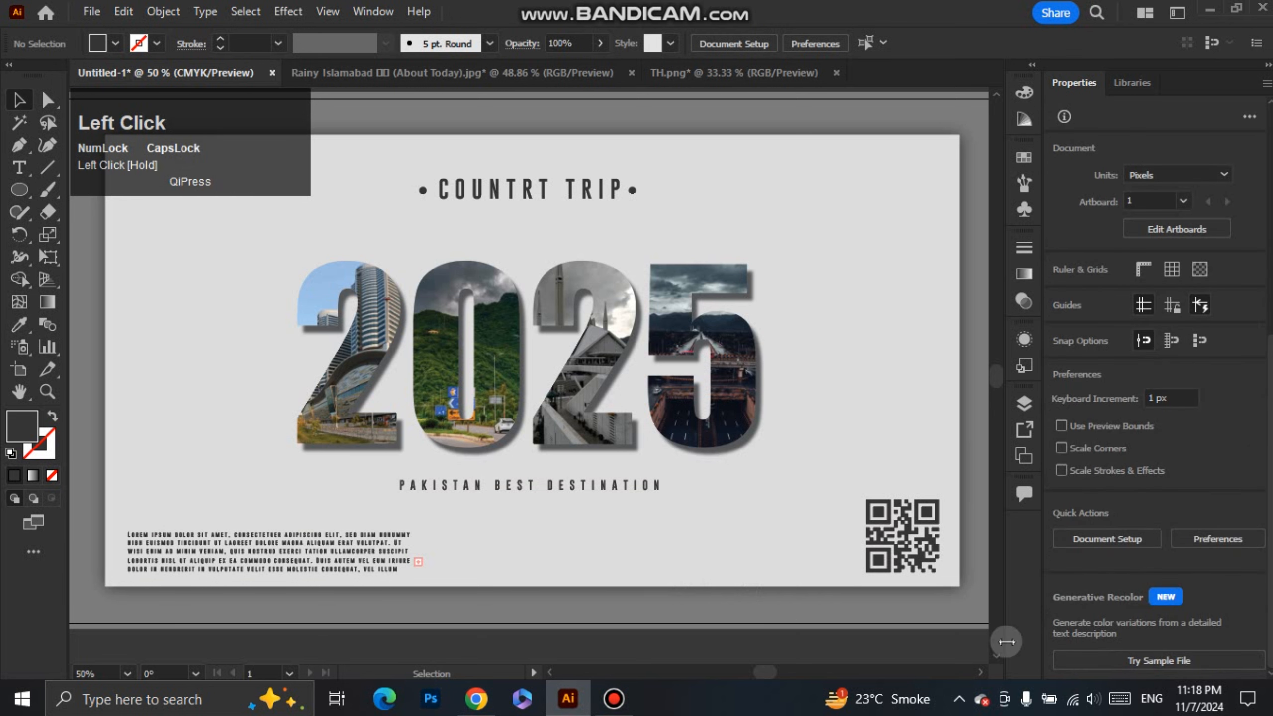
scroll(742, 458, "down", 1)
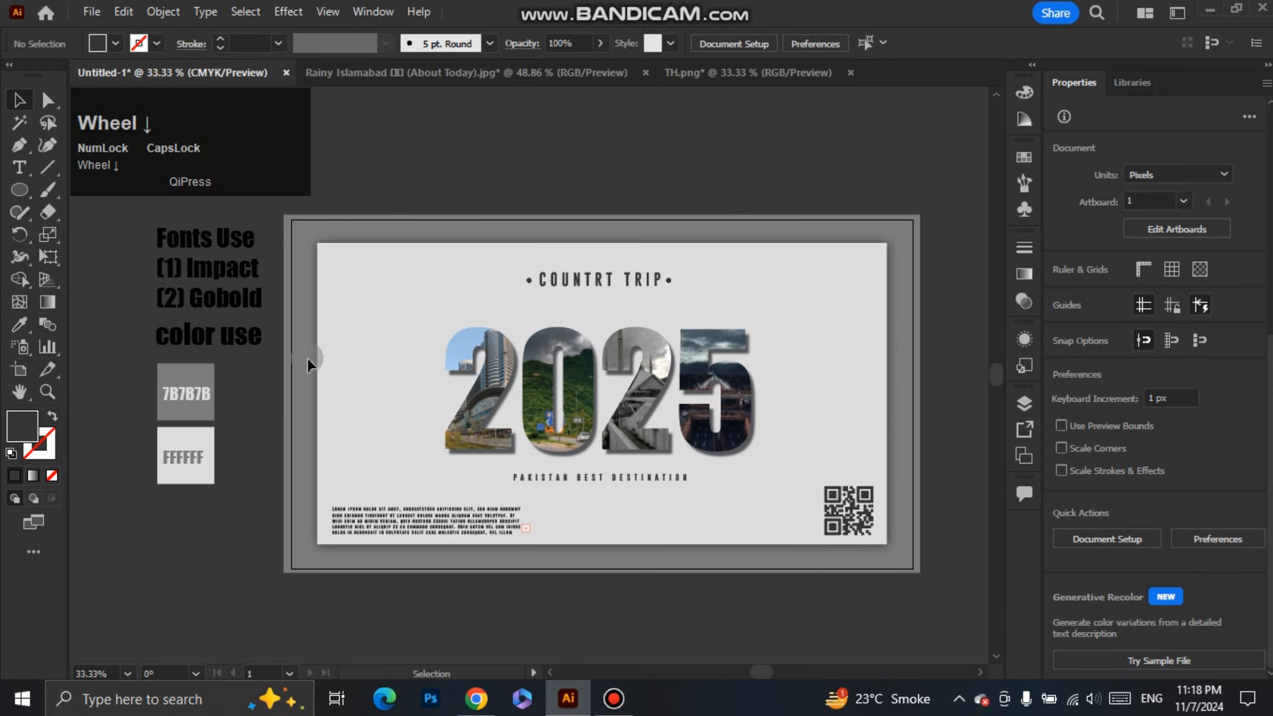
key("ctrl+0")
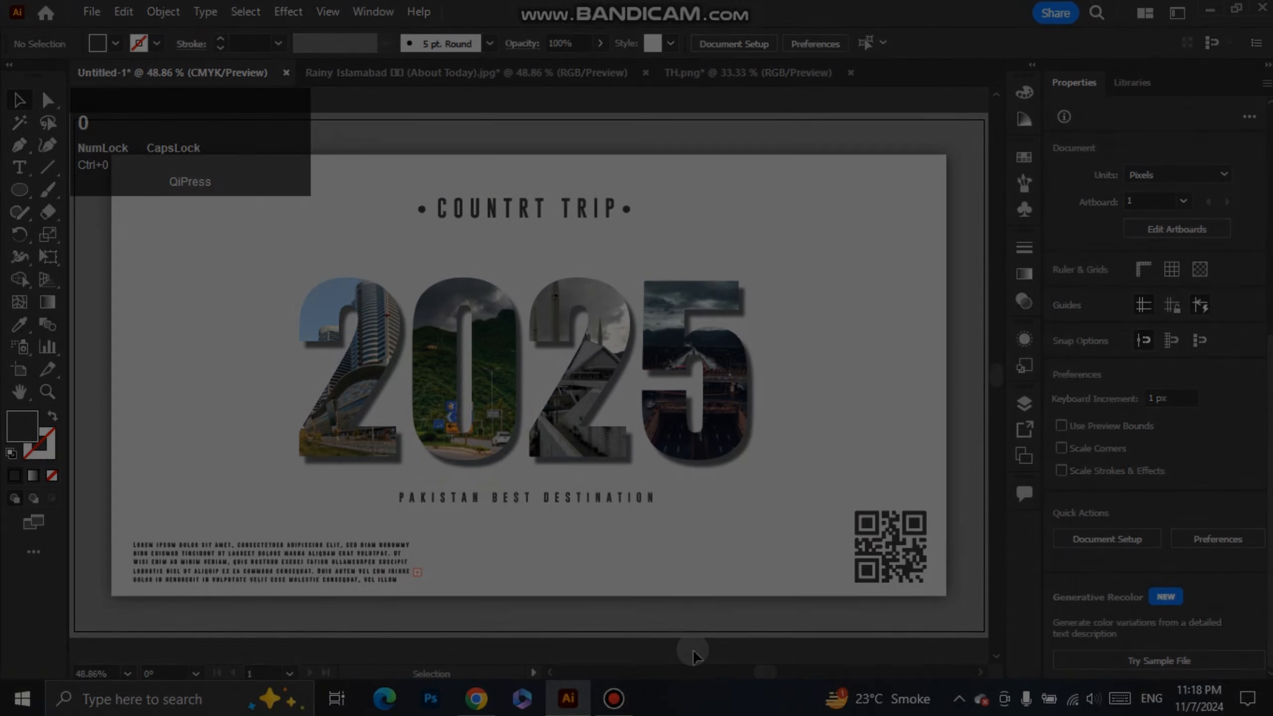